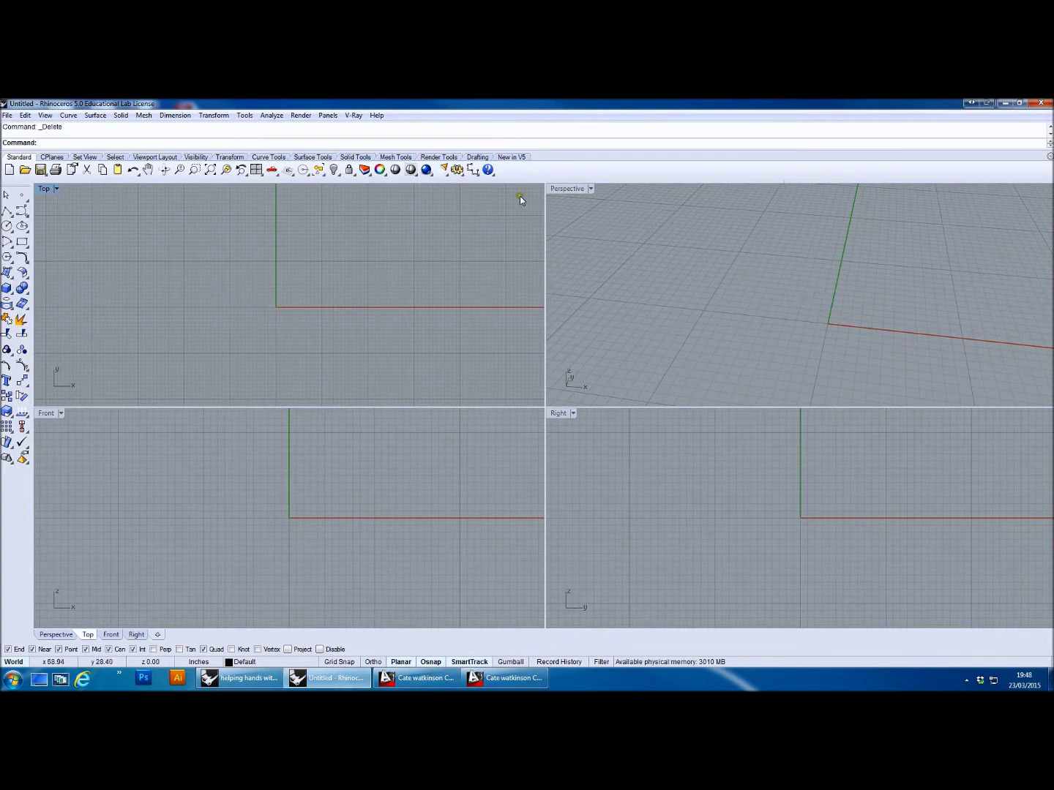
- Show the object properties and place a point object in the Top view, up and to the left of the origin
left_click(377, 172)
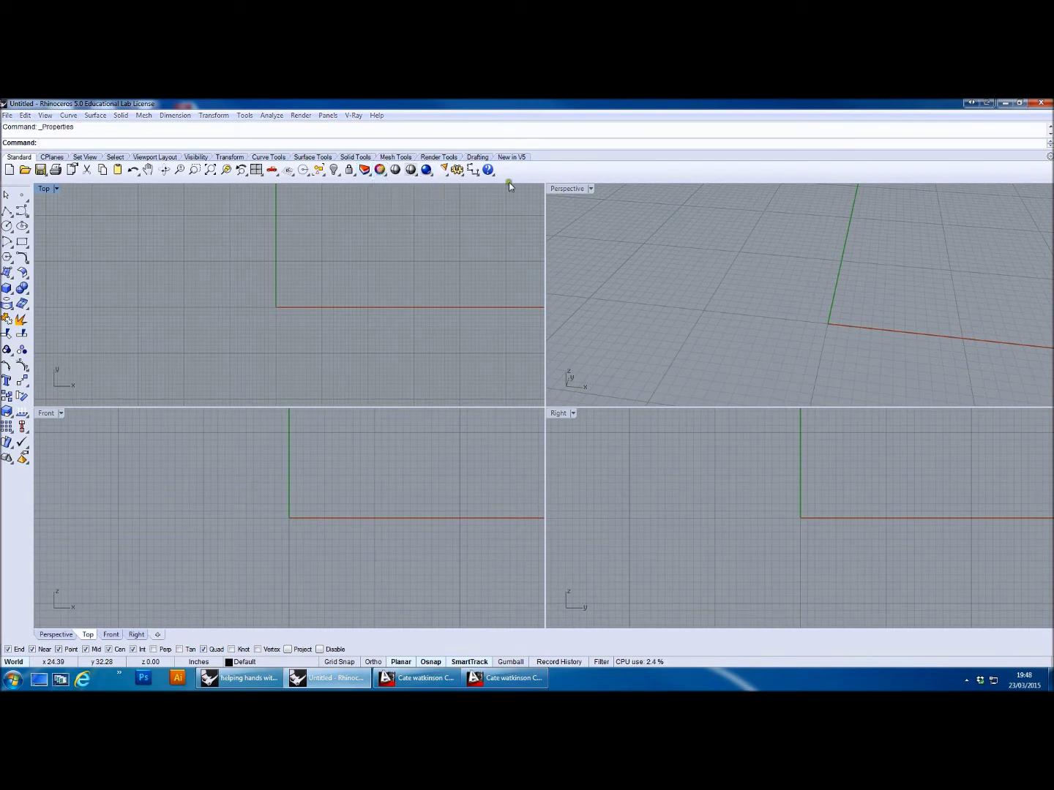
left_click_drag(889, 202, 987, 186)
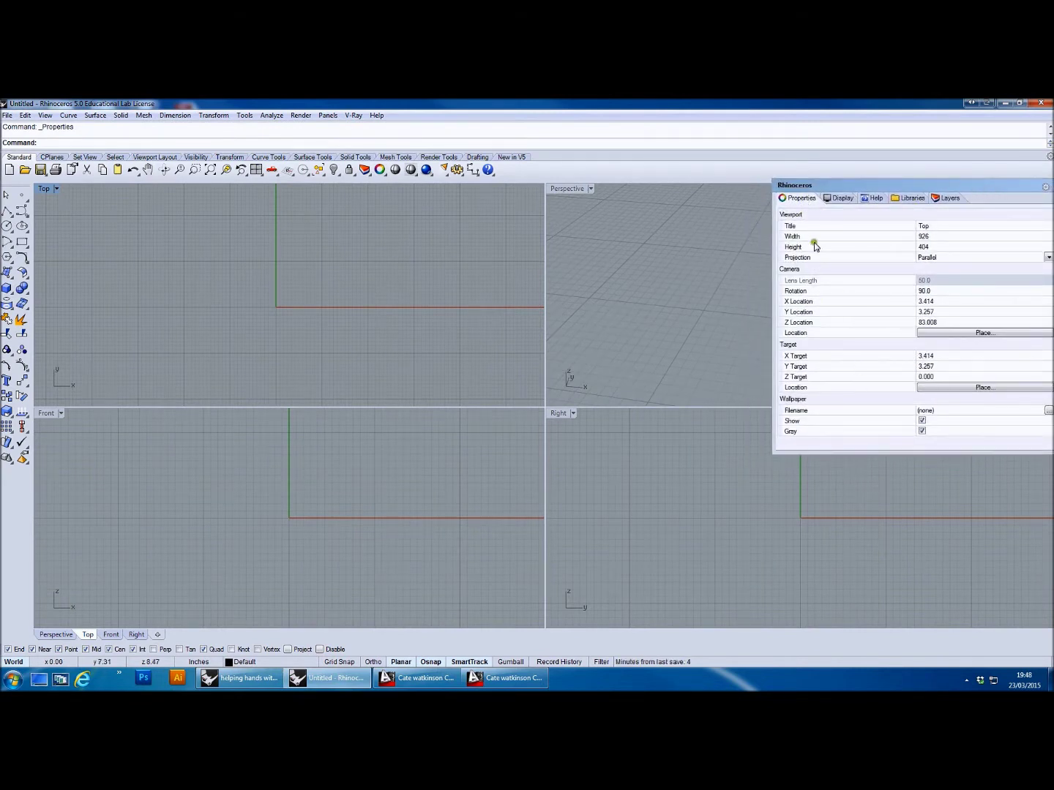
left_click(22, 196)
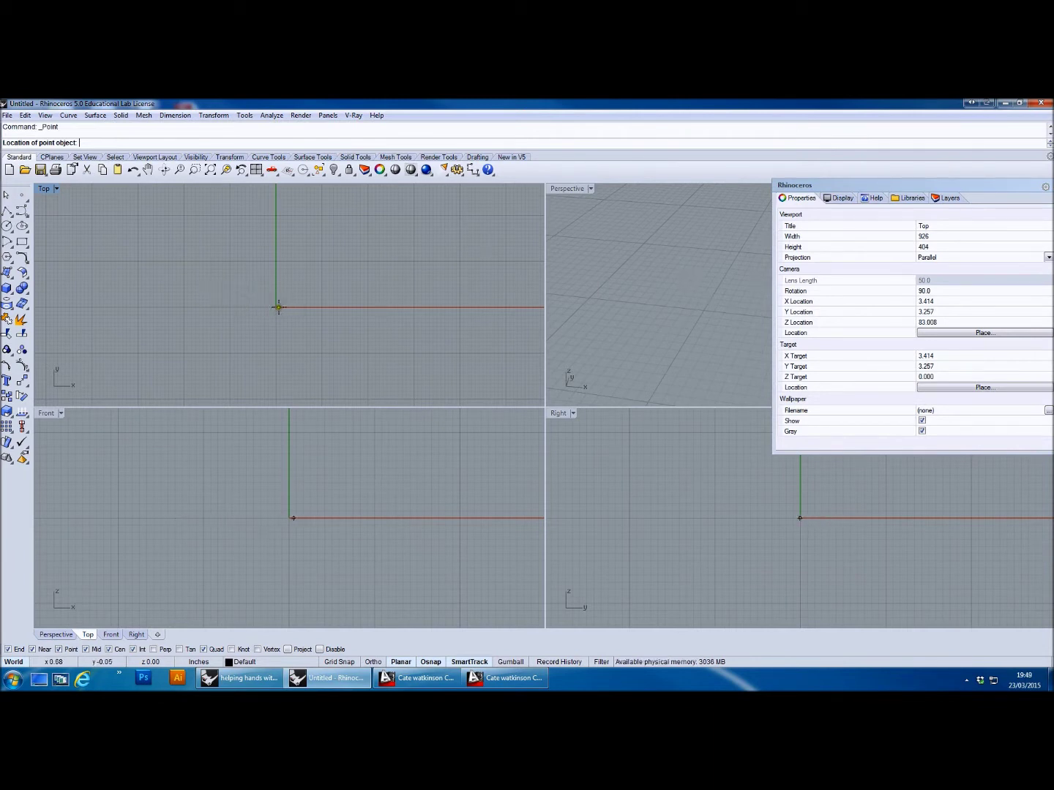
left_click(215, 252)
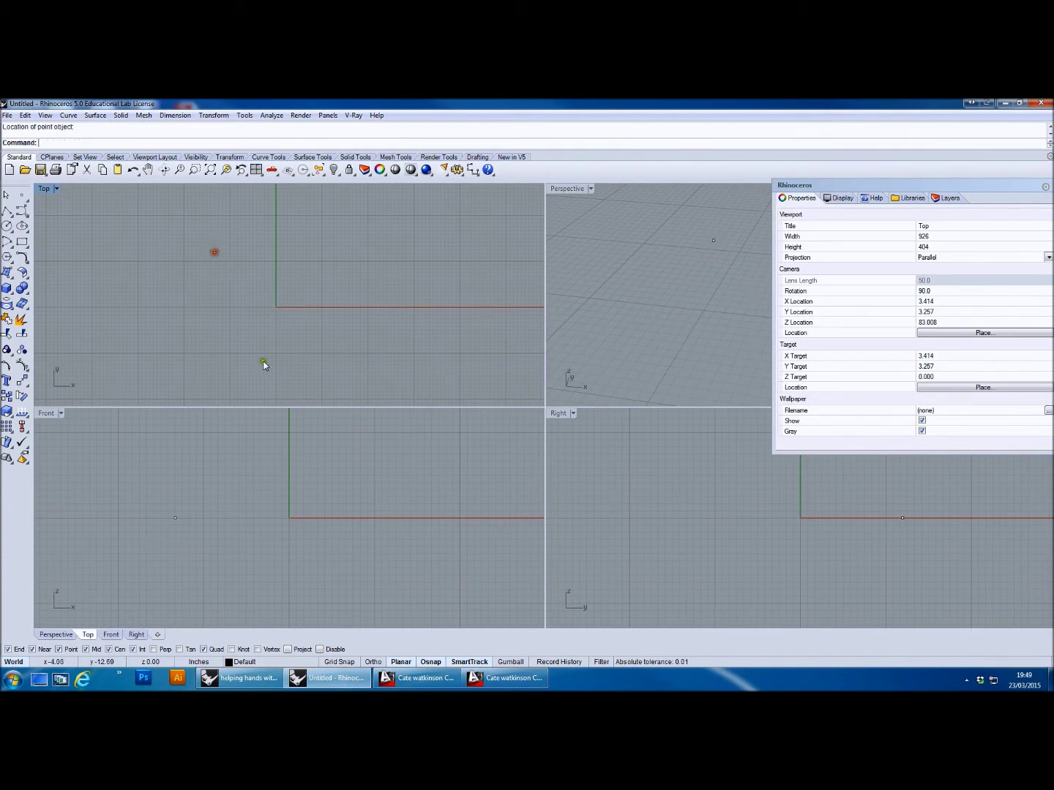
- Move the point close to the origin in the Top view, at about (-1.6, 5.0), and inspect its coordinates in the object details
left_click_drag(214, 252, 239, 307)
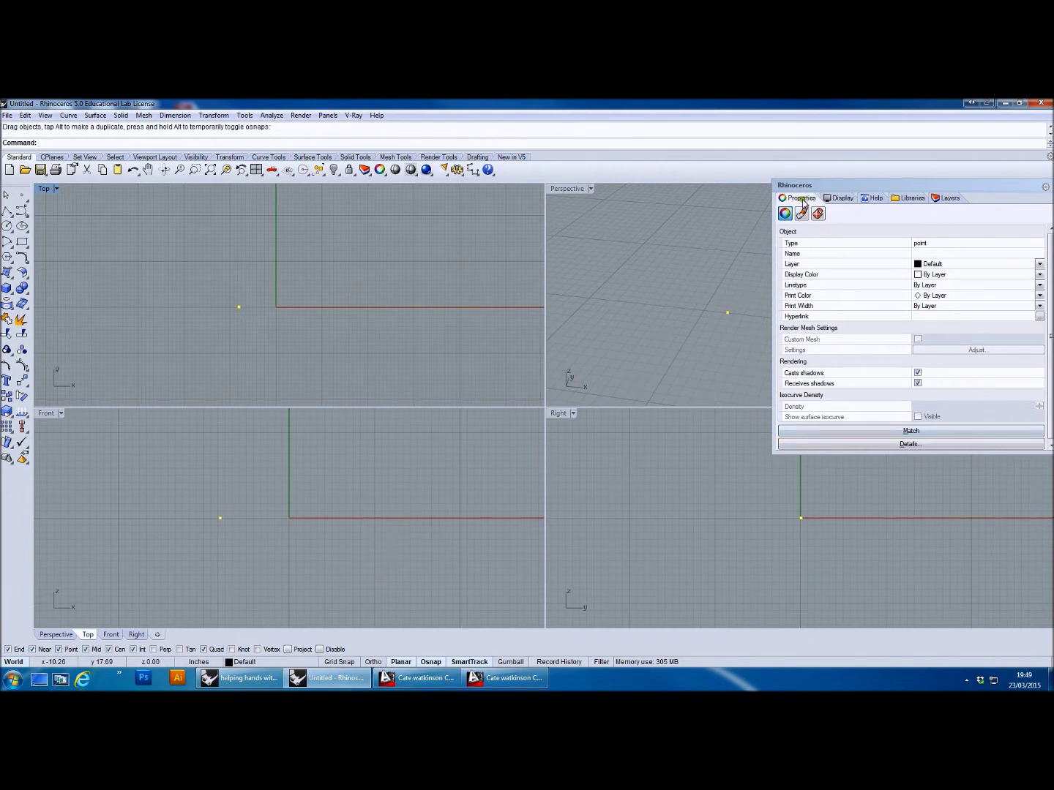
left_click_drag(239, 307, 270, 288)
left_click(885, 444)
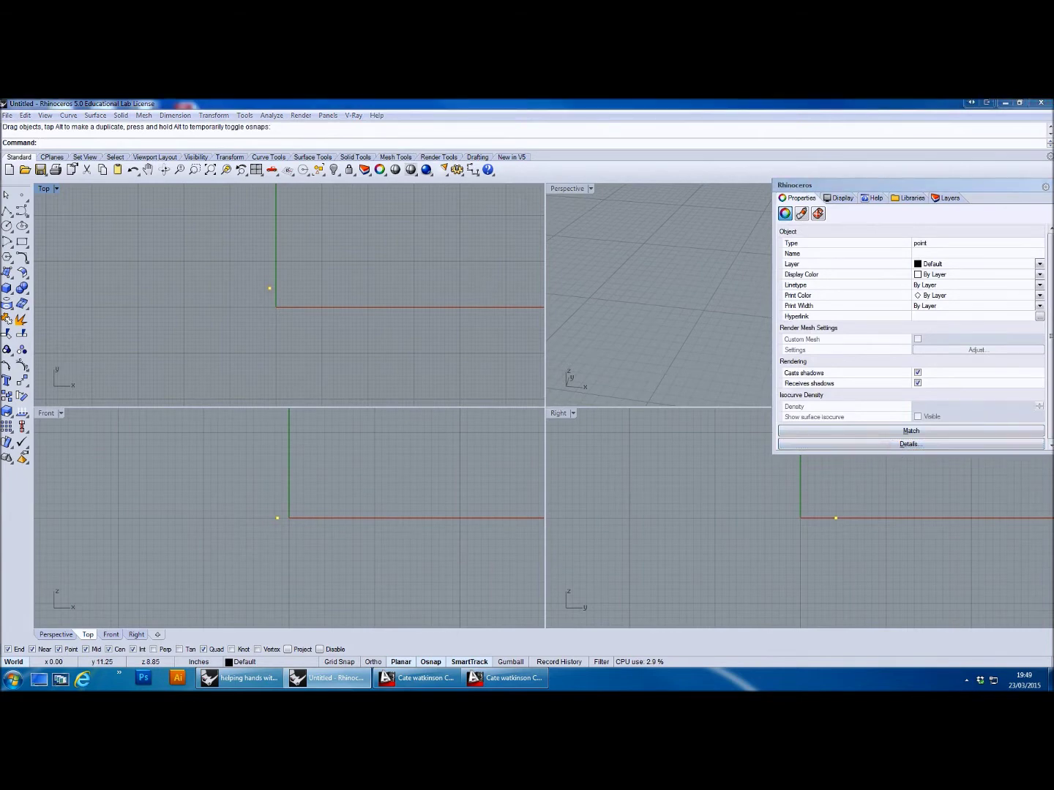
left_click_drag(838, 253, 840, 345)
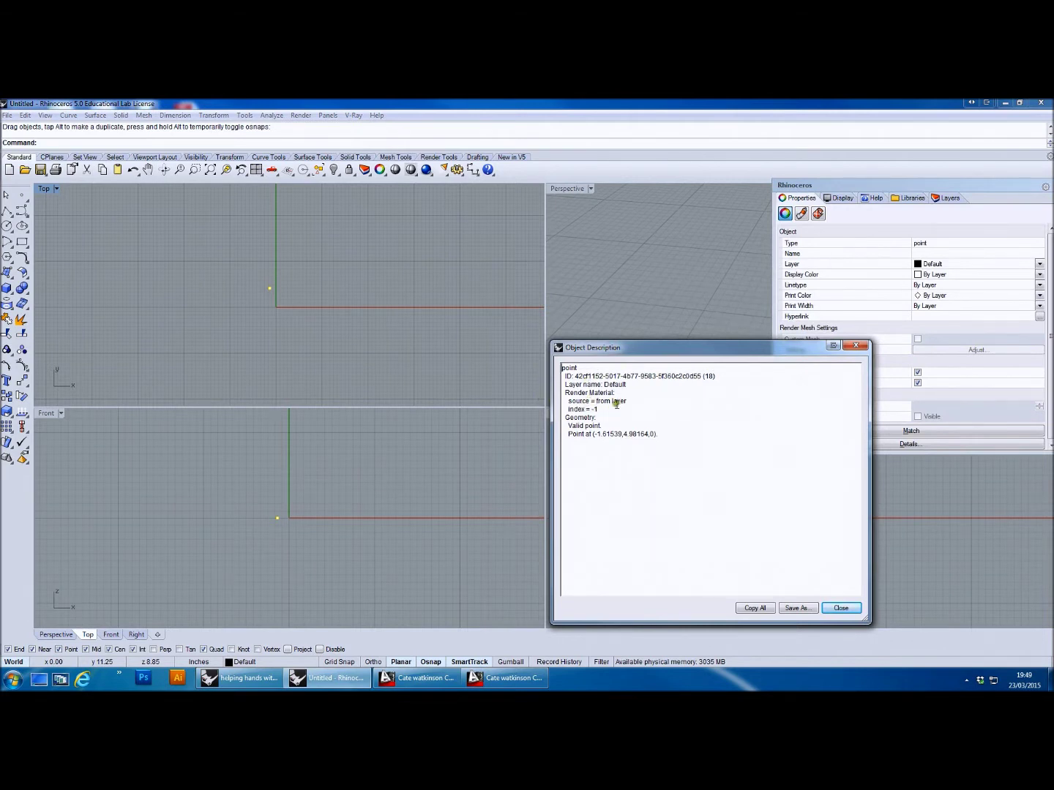
left_click_drag(638, 356, 590, 261)
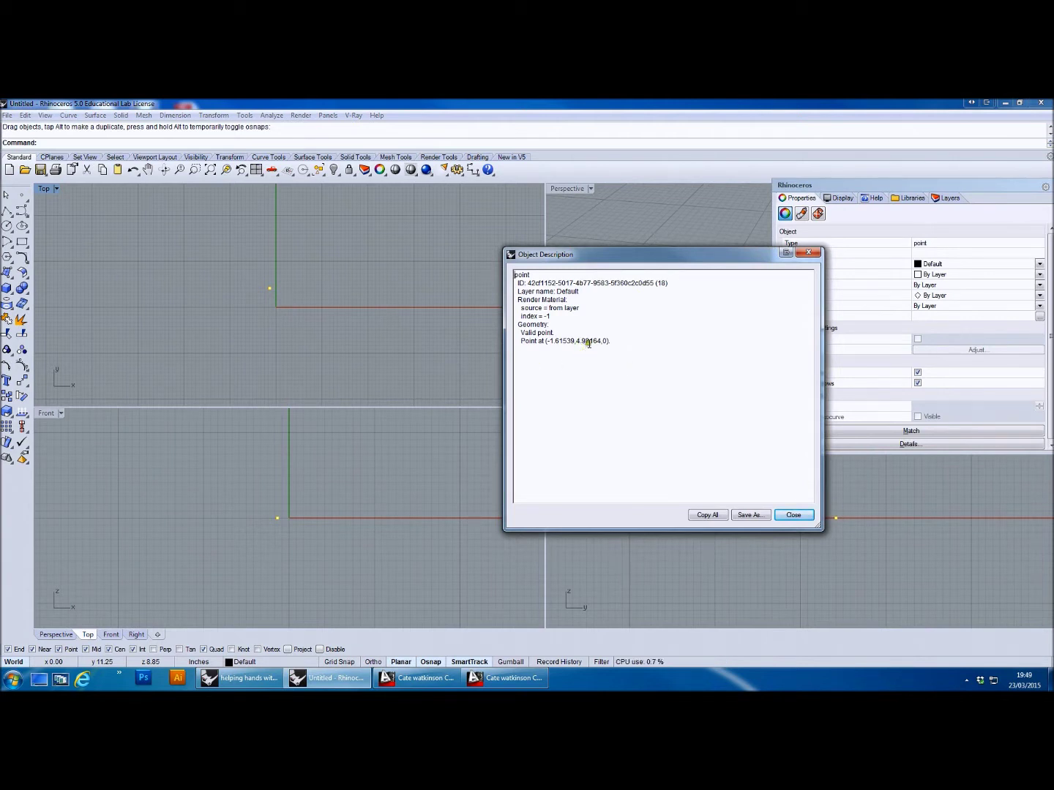
left_click(668, 356)
left_click(794, 516)
- Raise the point to a height of about 3.2 inches in the Front view and check its coordinates in the object details
mouse_move(284, 519)
left_mouse_down()
mouse_move(296, 484)
mouse_move(283, 497)
left_mouse_up()
left_click(920, 444)
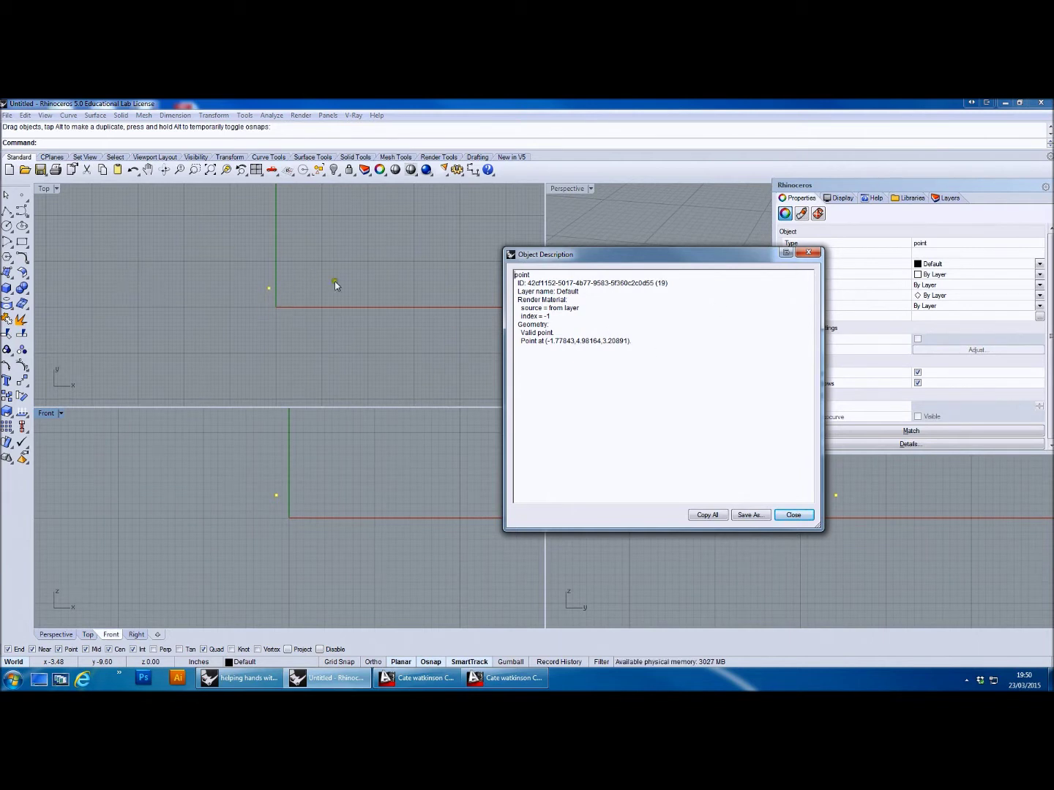
left_click(811, 253)
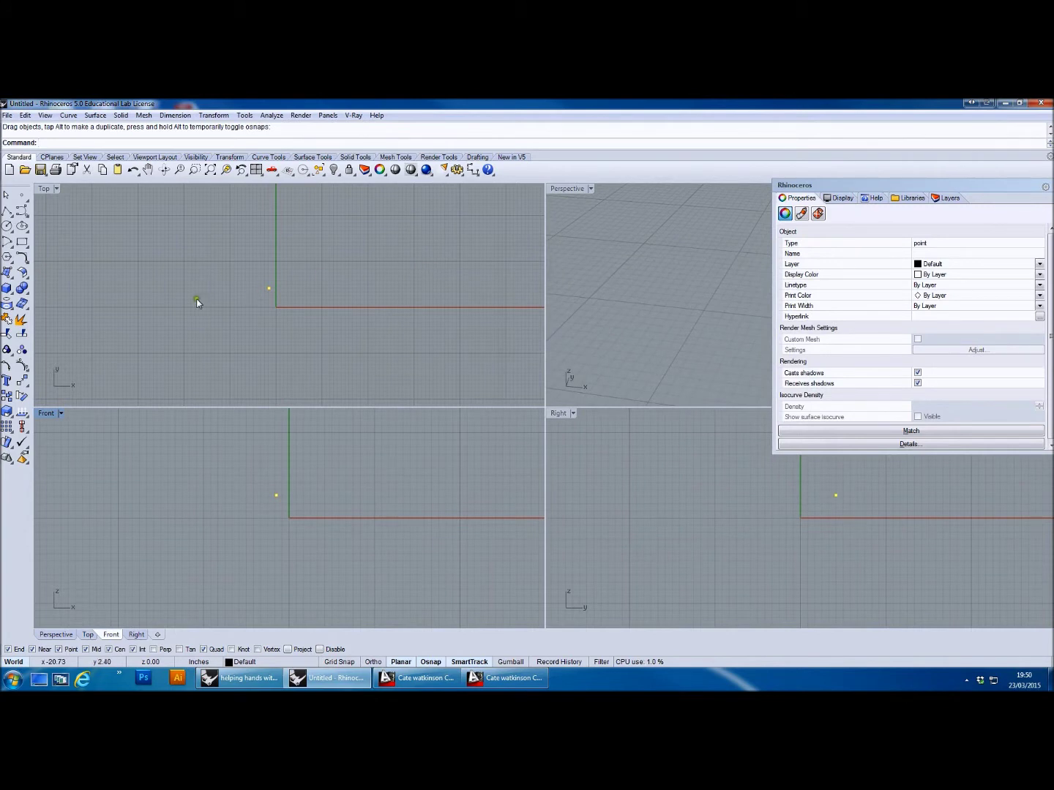
left_click(906, 445)
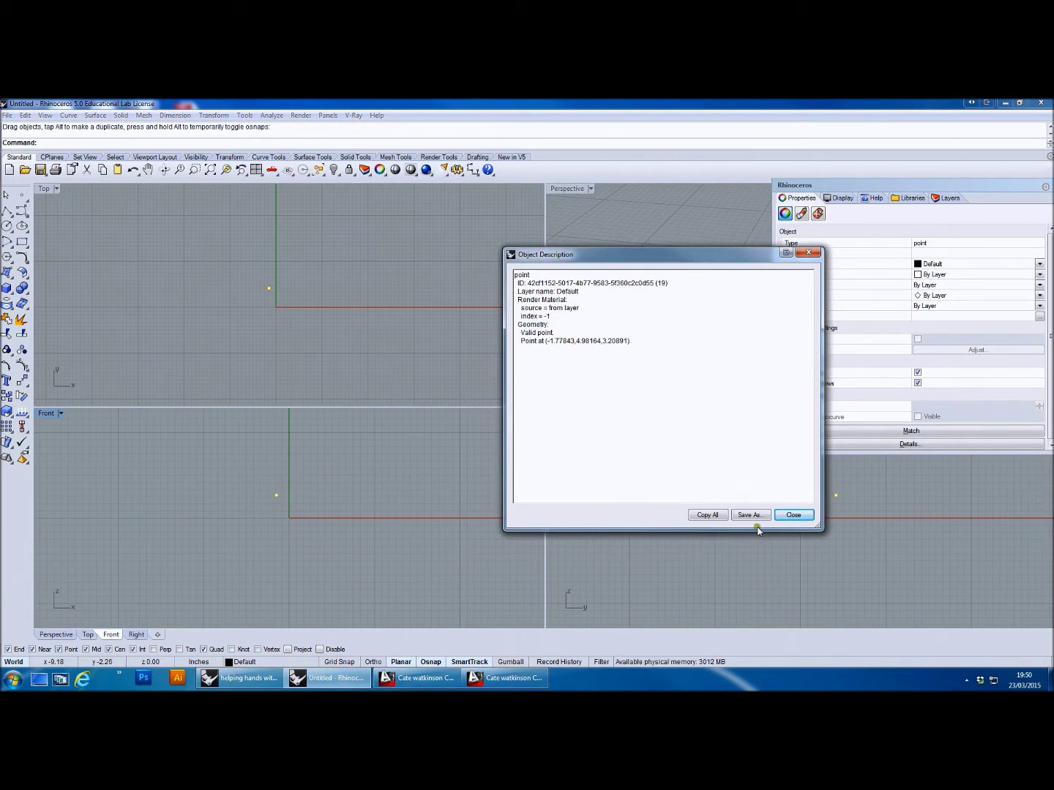
left_click(267, 288)
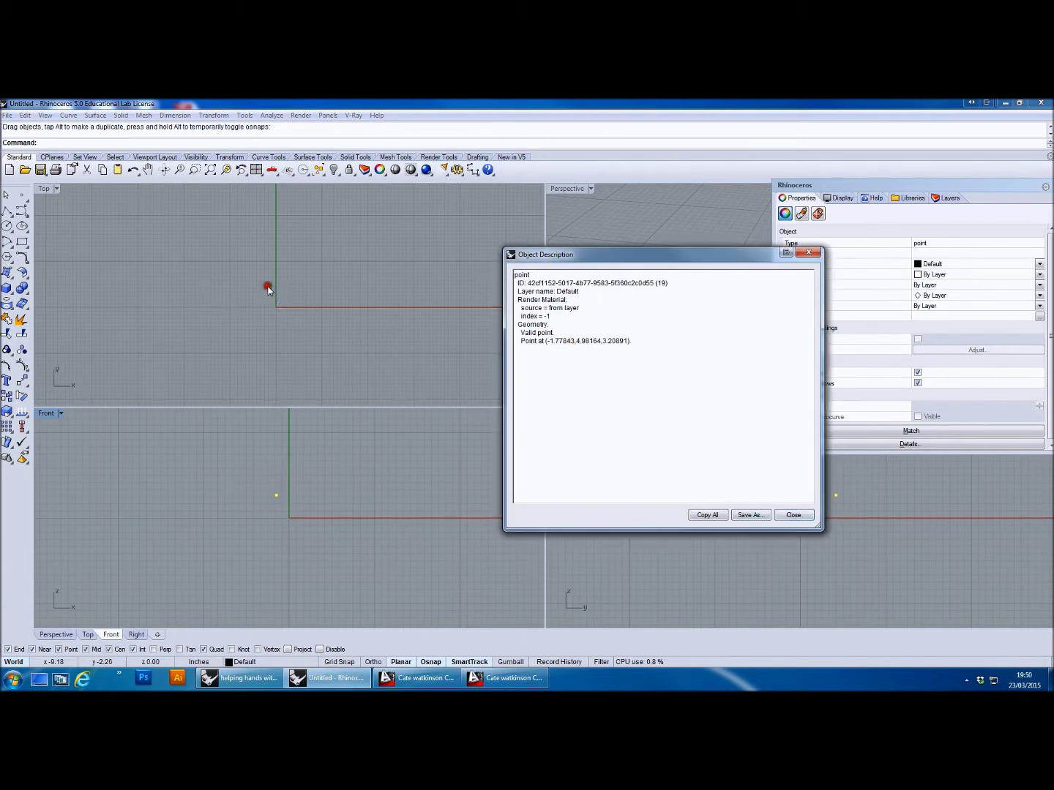
left_click(790, 515)
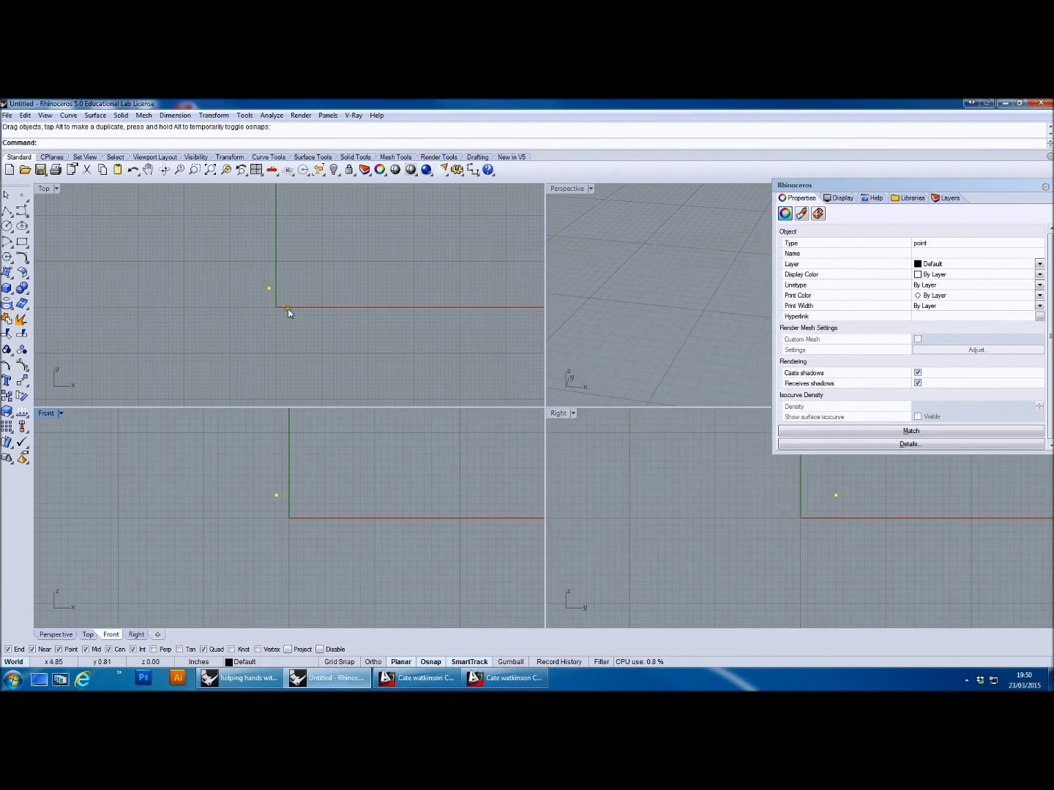
- Move the point to about (-7.4, 4.3) in the Top view and place a second point across the Y axis at about (4.4, 3.9)
left_click_drag(269, 288, 247, 292)
scroll(251, 293, "up", 4)
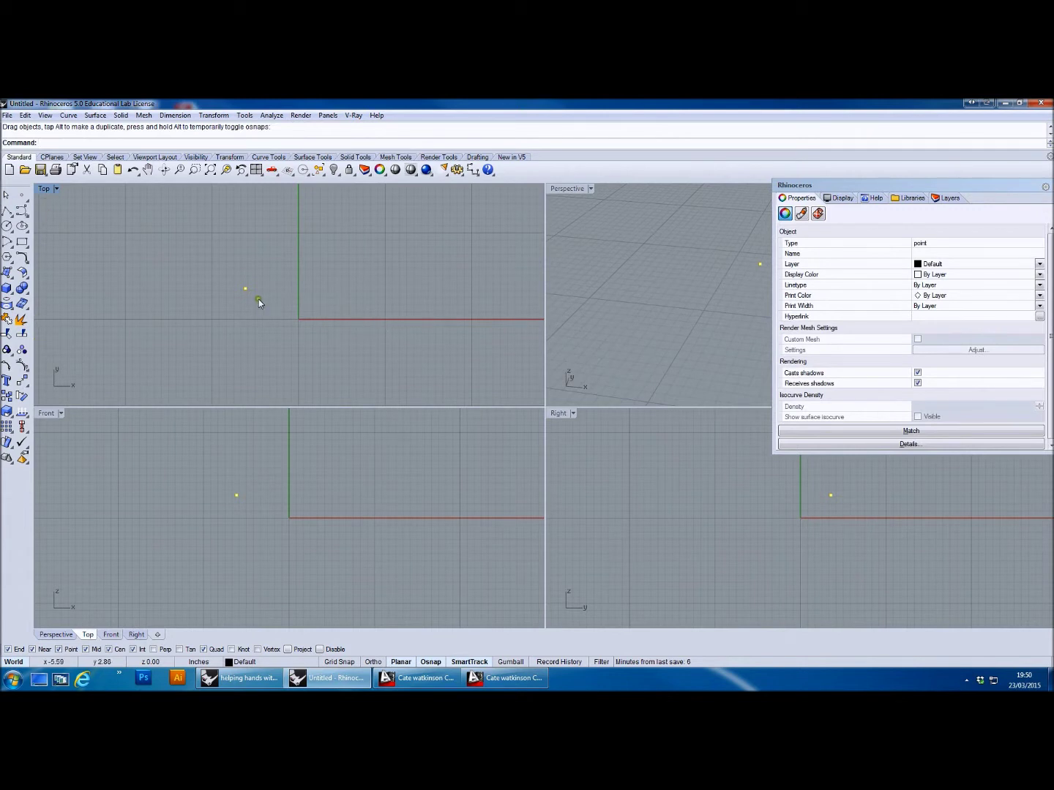
left_click(22, 194)
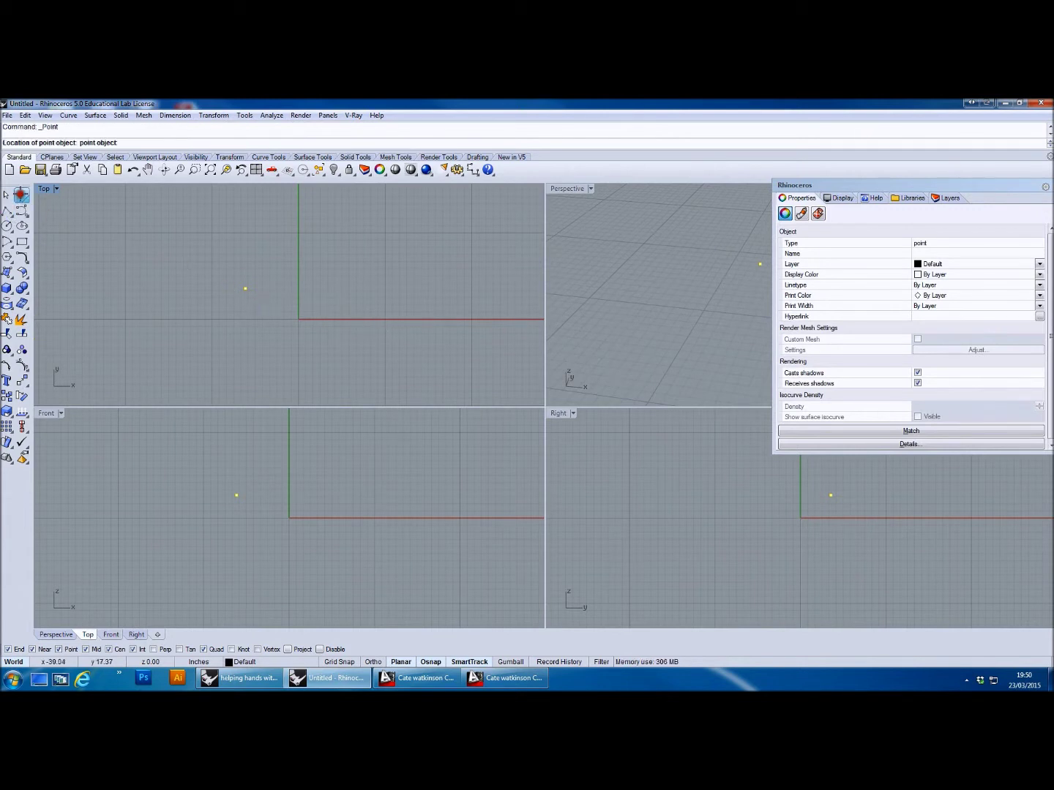
left_click(331, 291)
key("Escape")
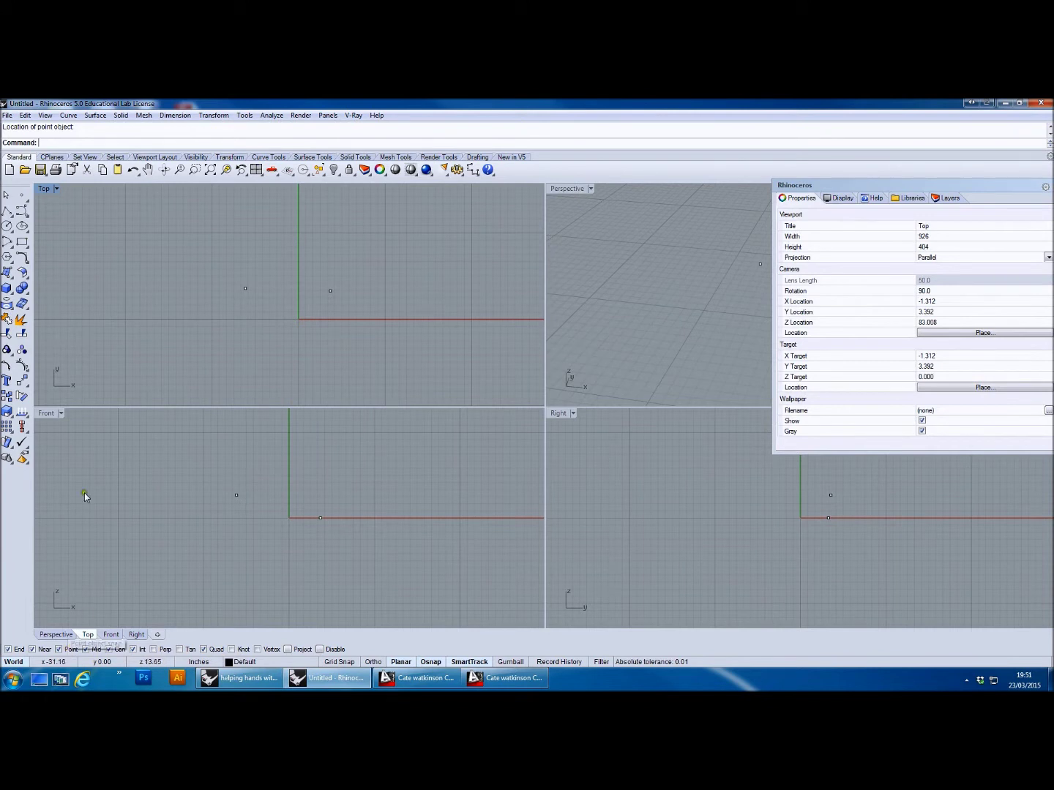
- Draw a single-segment polyline in the Top view from the first point to the second, snapping to both
left_click(6, 210)
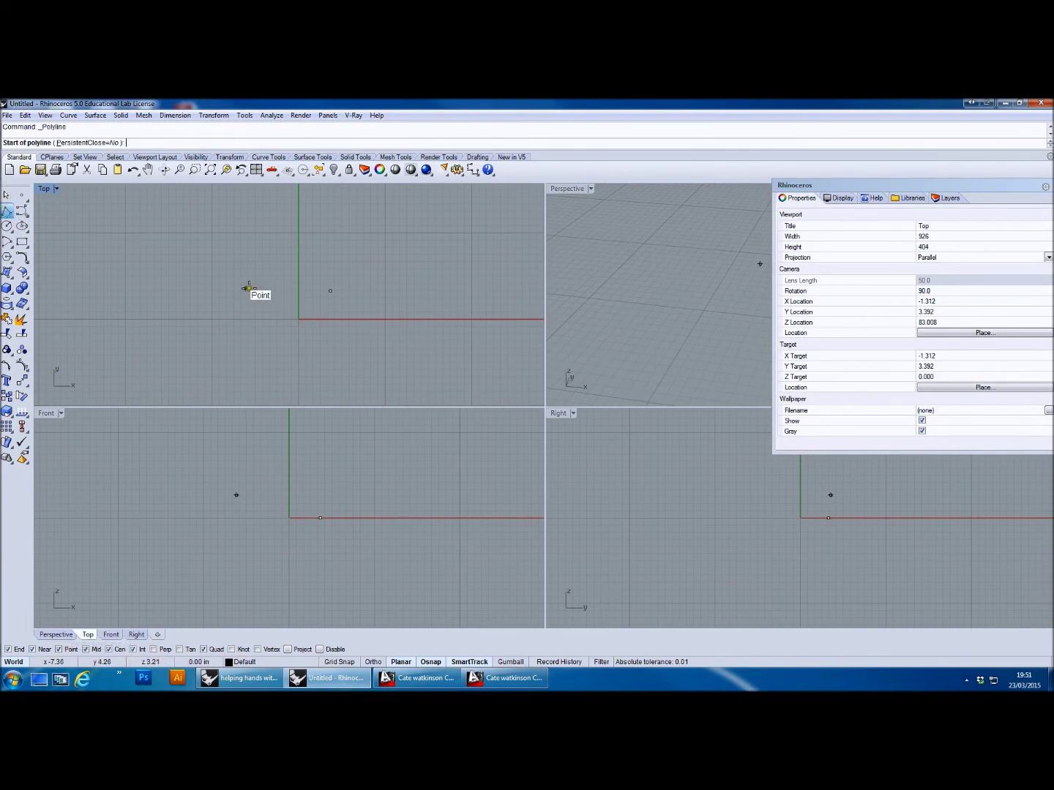
left_click(246, 288)
left_click(331, 290)
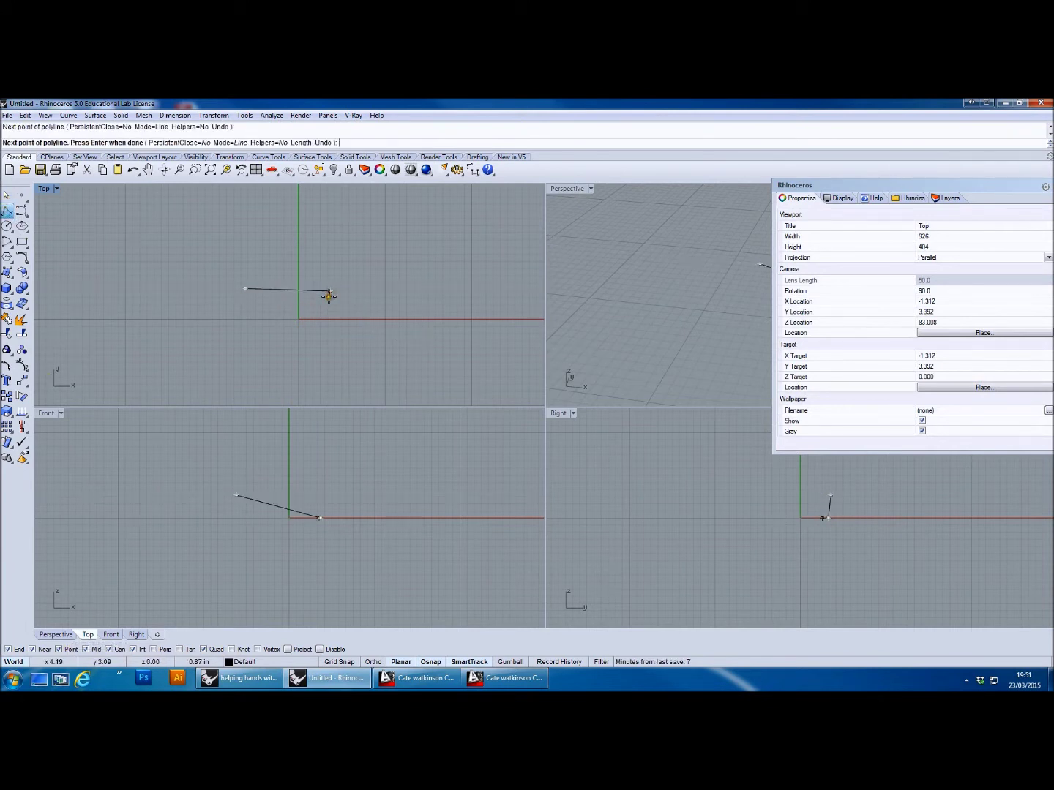
key("Return")
- Select the line and inspect its start, end and length in the object details
left_click(314, 289)
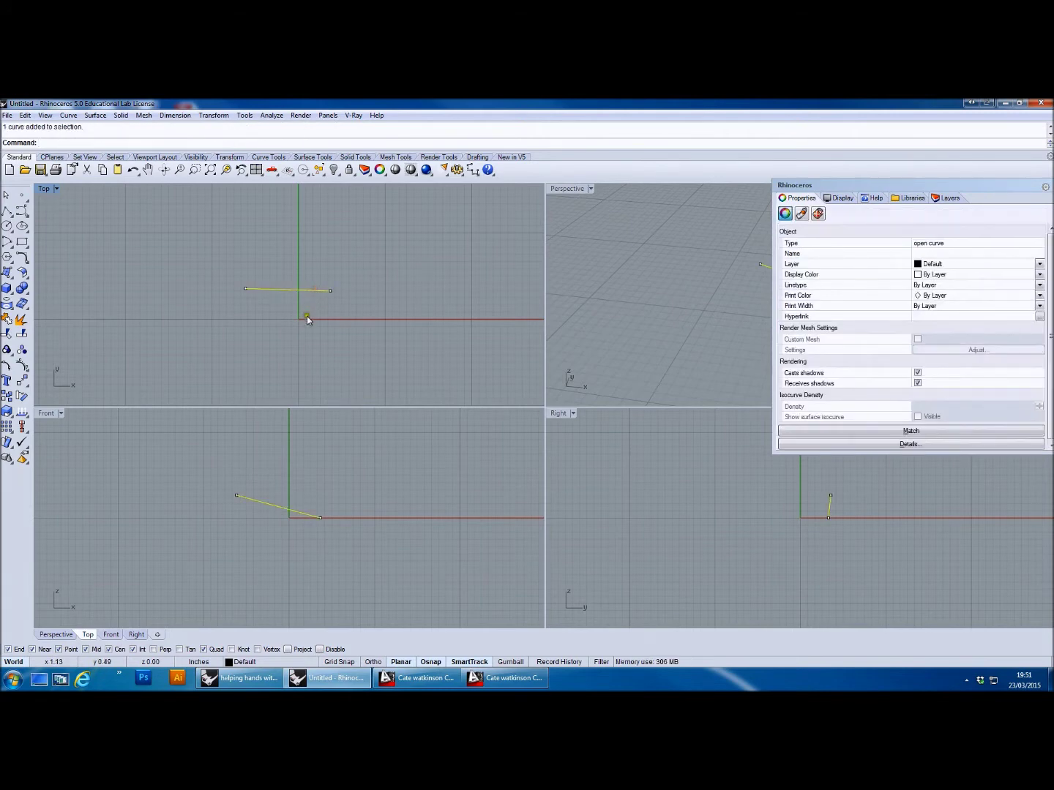
key("Escape")
left_click(307, 292)
left_click(891, 444)
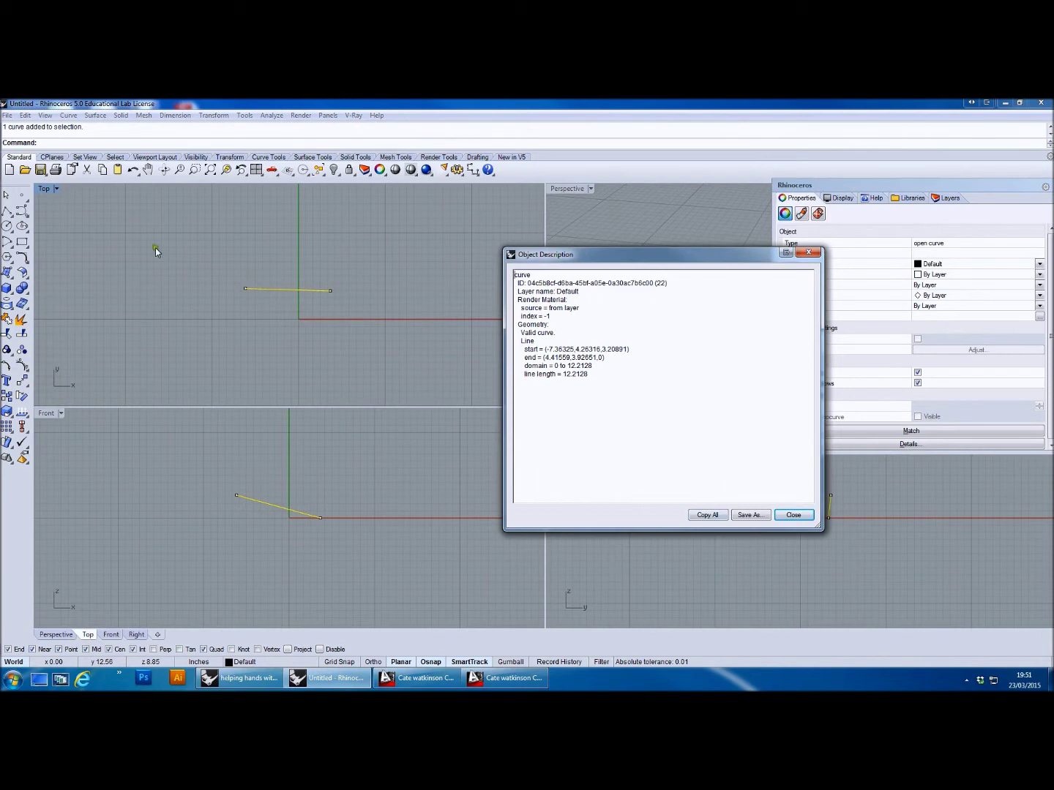
left_click(794, 515)
- Extrude the line downward about 12.9 inches with ExtrudeCrv and clear the properties window away from the Perspective view
left_click(266, 325)
left_click(279, 288)
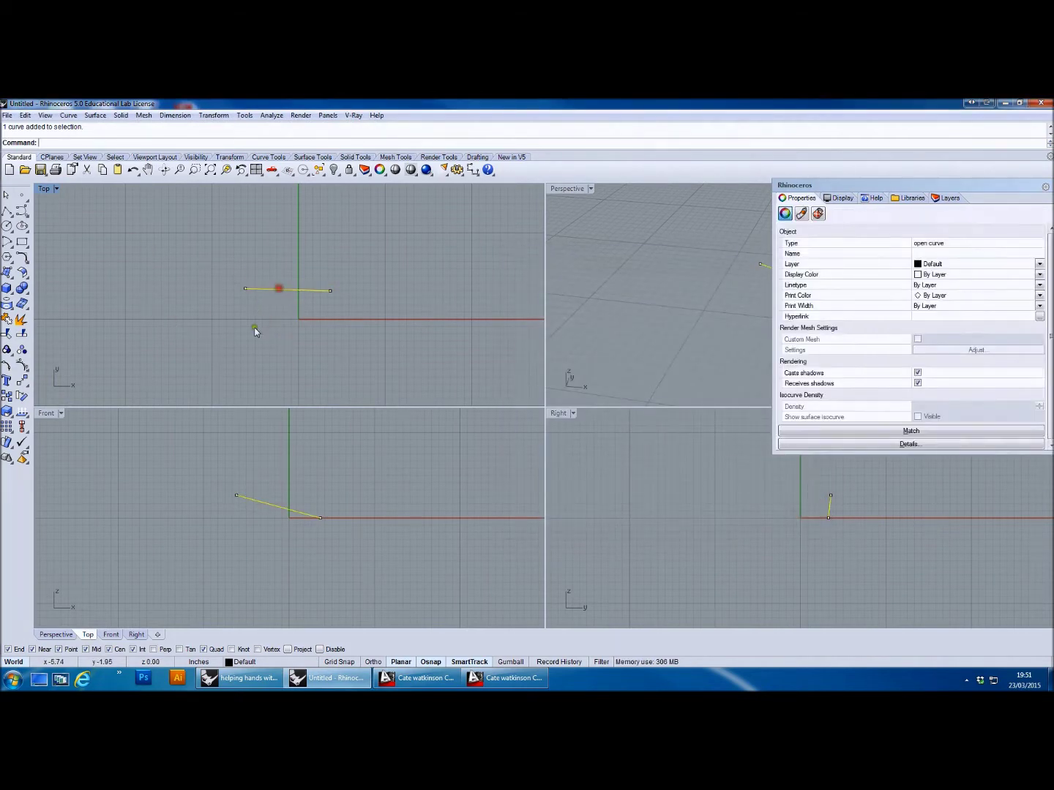
right_click_drag(297, 339, 295, 358)
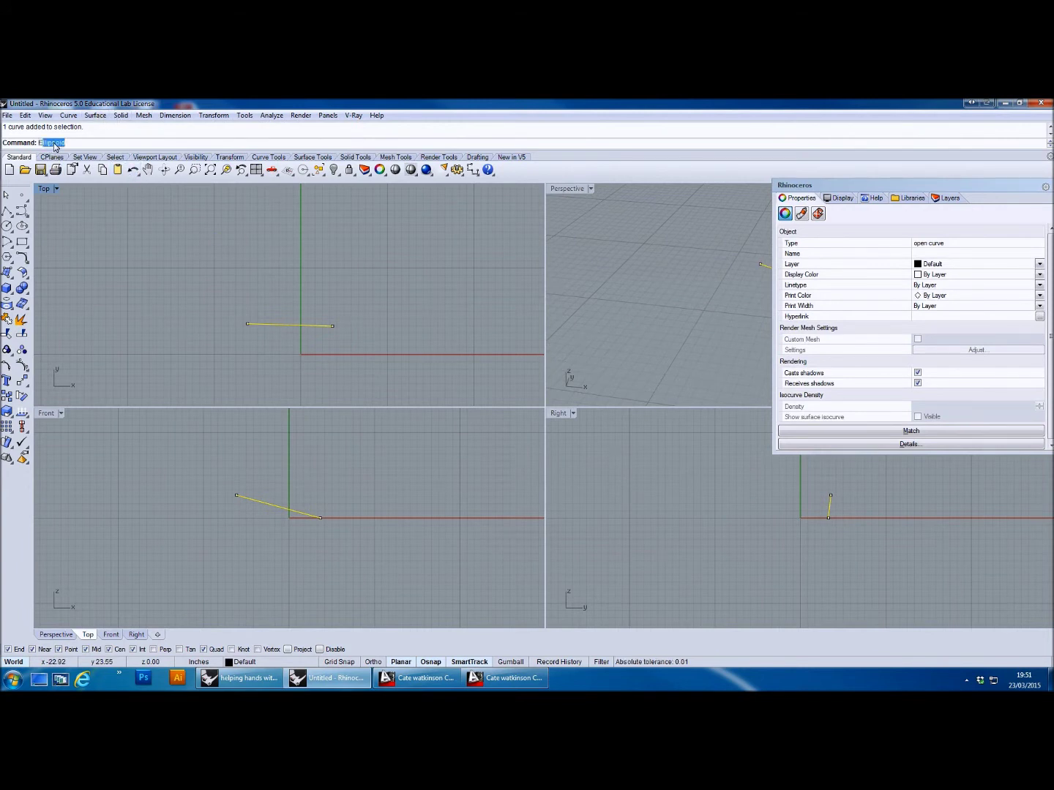
type("t")
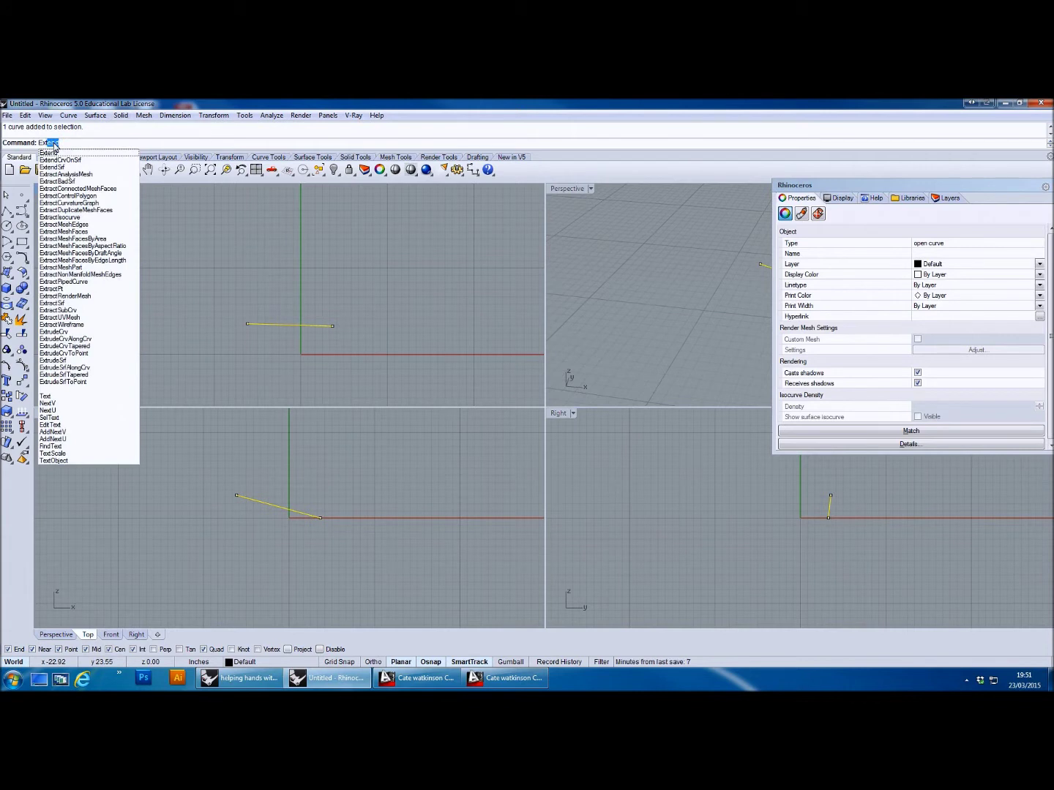
type("rudeCrv")
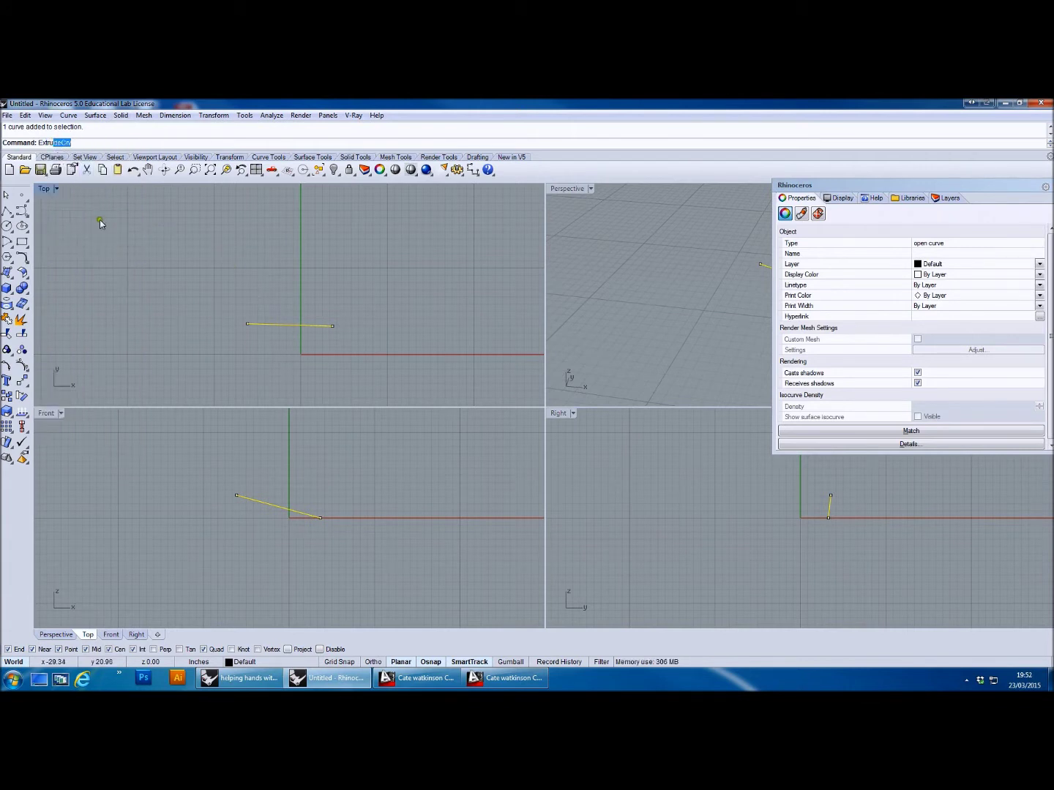
key("Return")
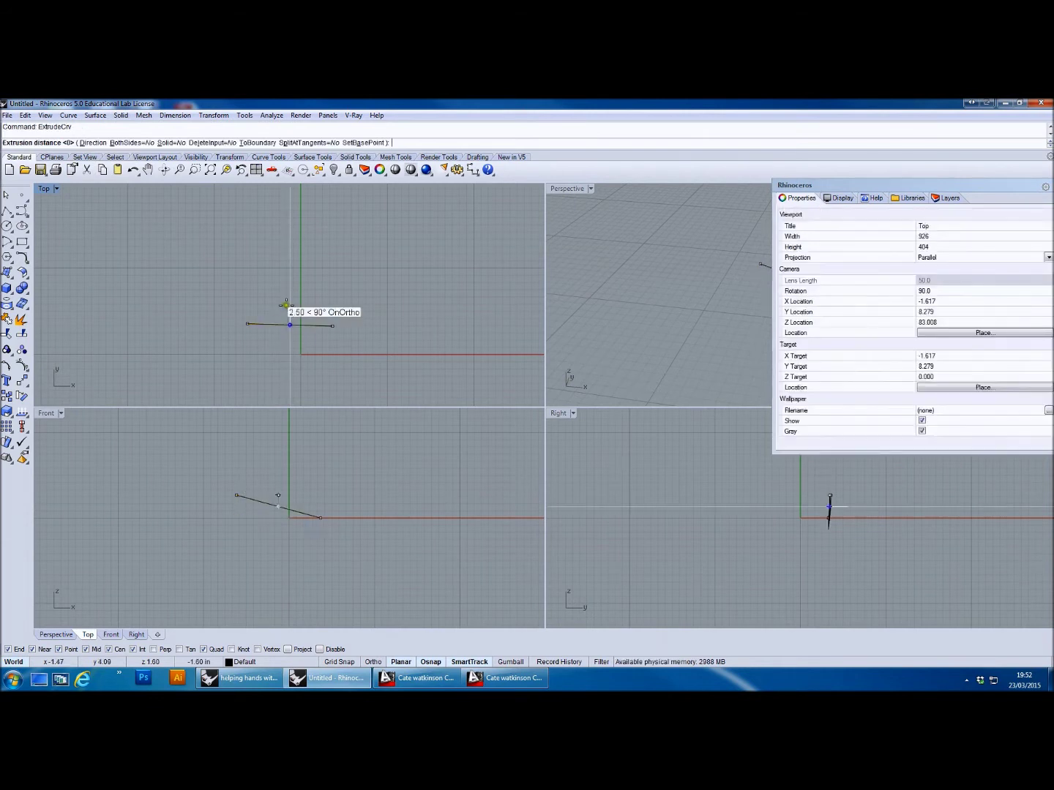
left_click(291, 587)
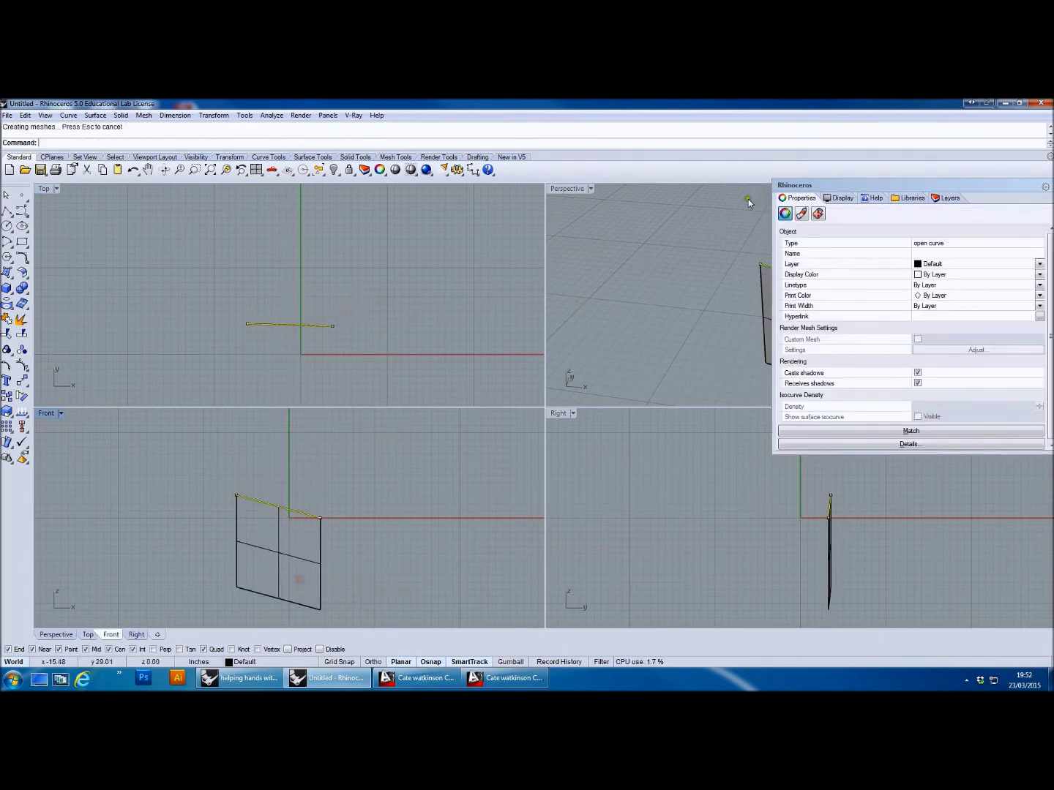
left_click_drag(866, 188, 1023, 450)
- Extrude the same line upward, setting the height in the Perspective view
left_click(376, 515)
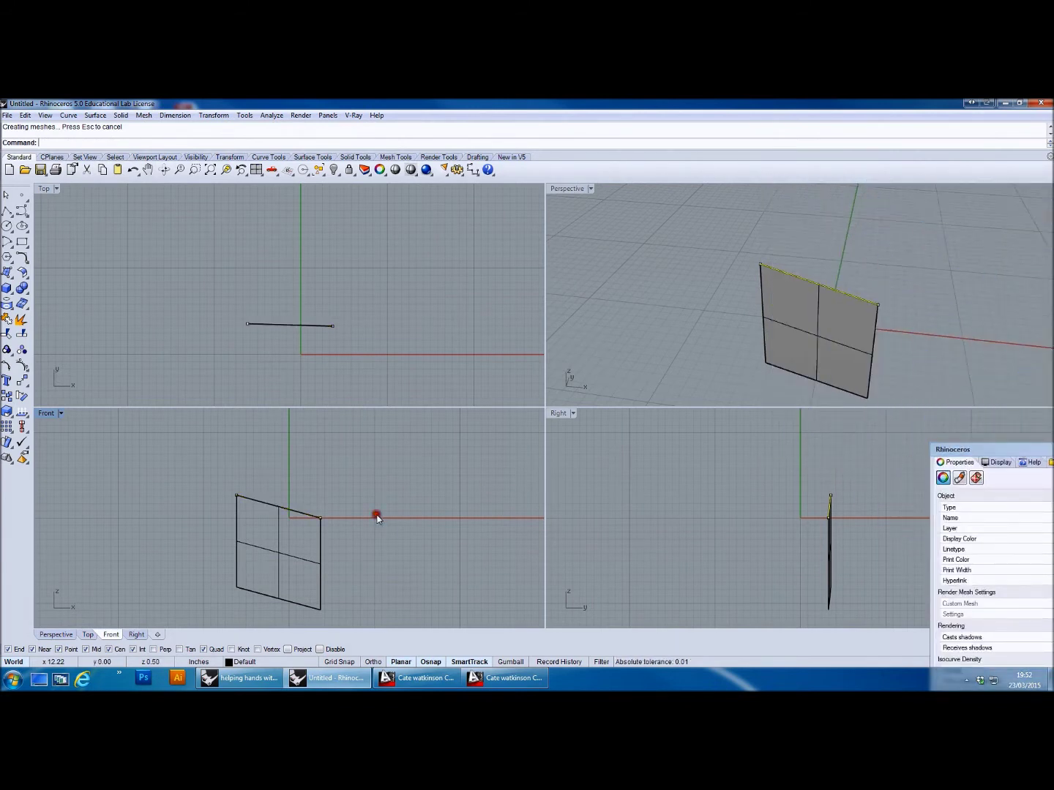
left_click(381, 495)
right_click(342, 487)
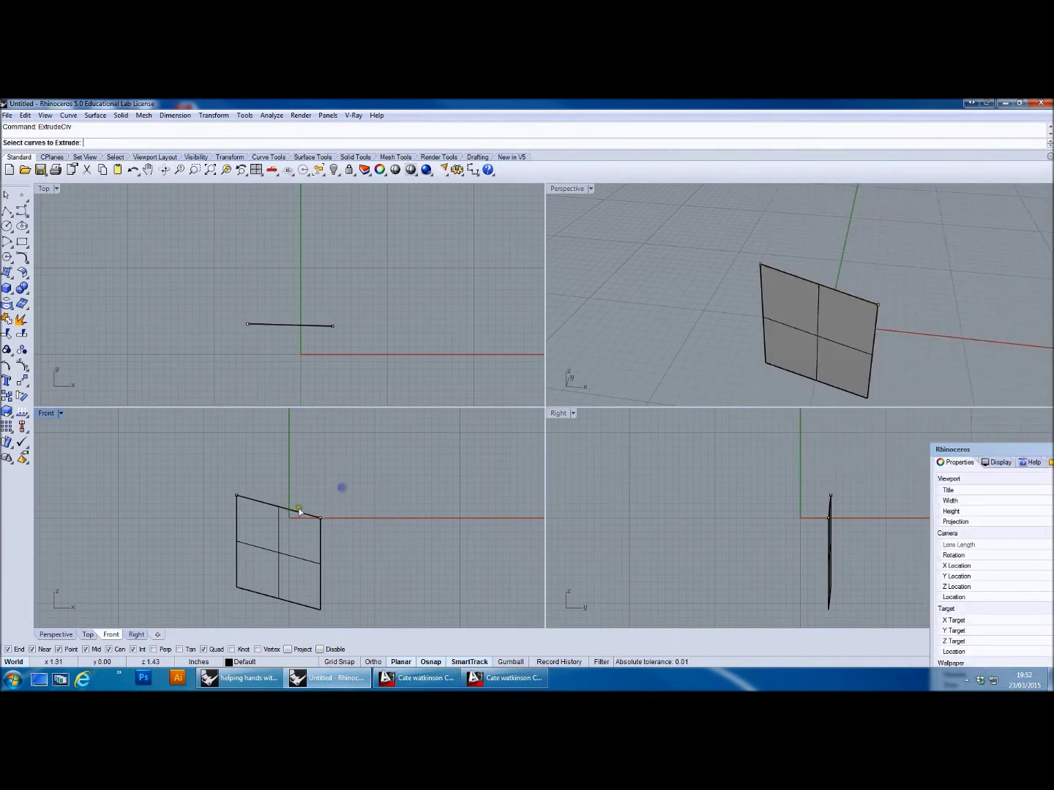
left_click(300, 512)
left_click(337, 540)
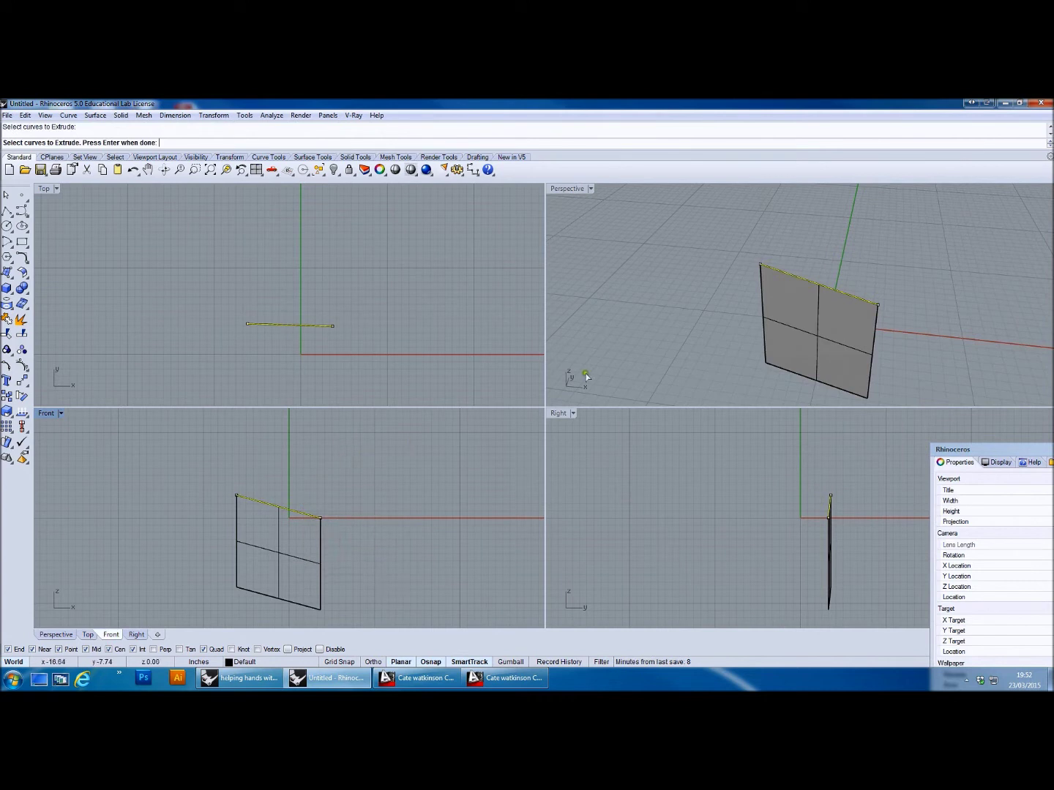
key("Return")
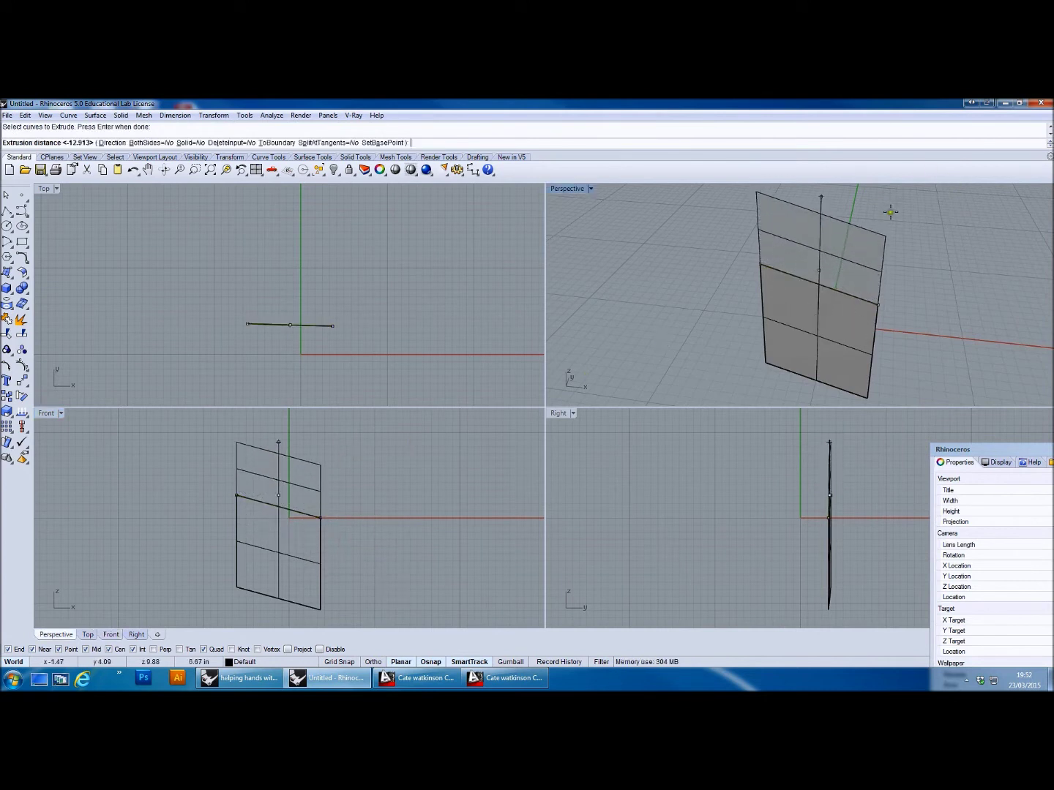
left_click(868, 244)
- Delete the upper extruded surface above the line
right_click_drag(866, 254, 699, 245)
left_click(824, 293)
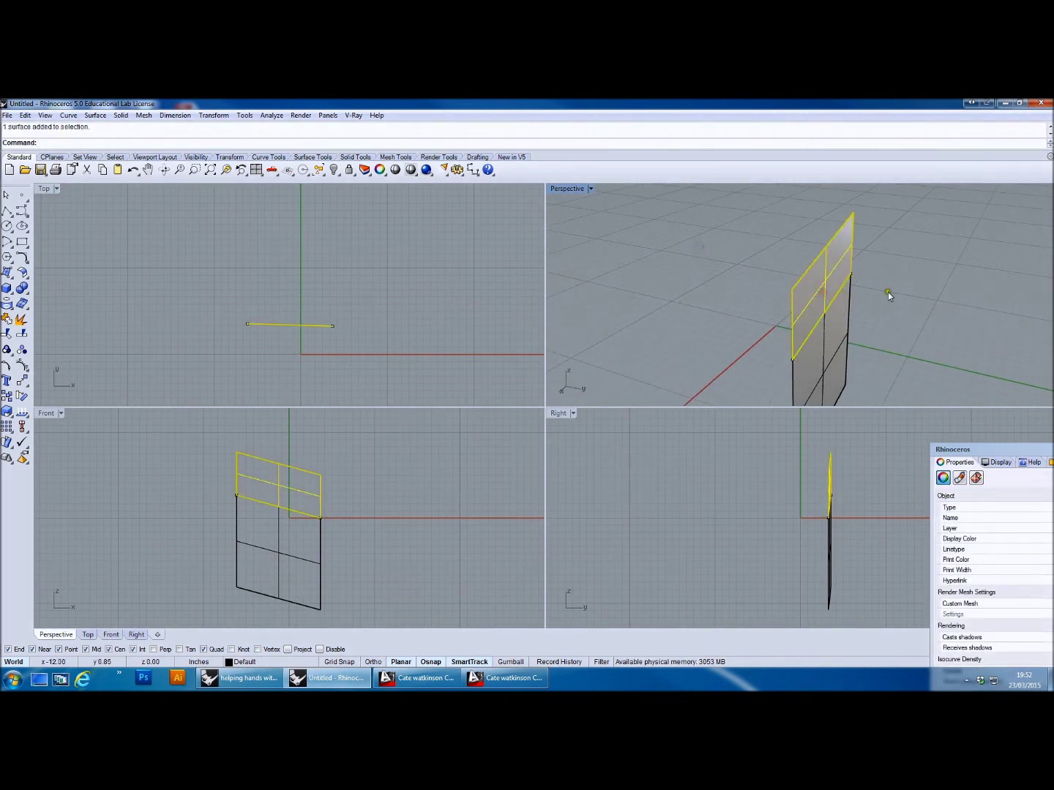
key("Delete")
- Extrude the flat surface into a capped solid with BothSides set to No, setting the distance in the Perspective view
left_click(277, 555)
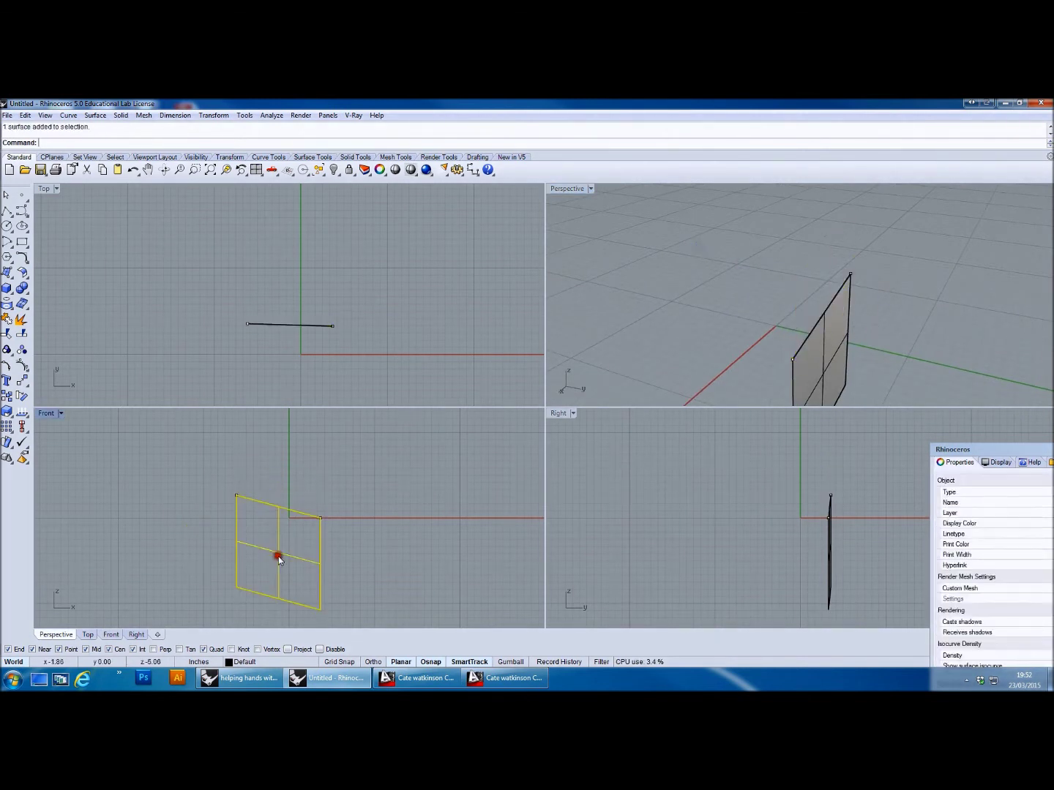
right_click_drag(294, 564, 294, 507)
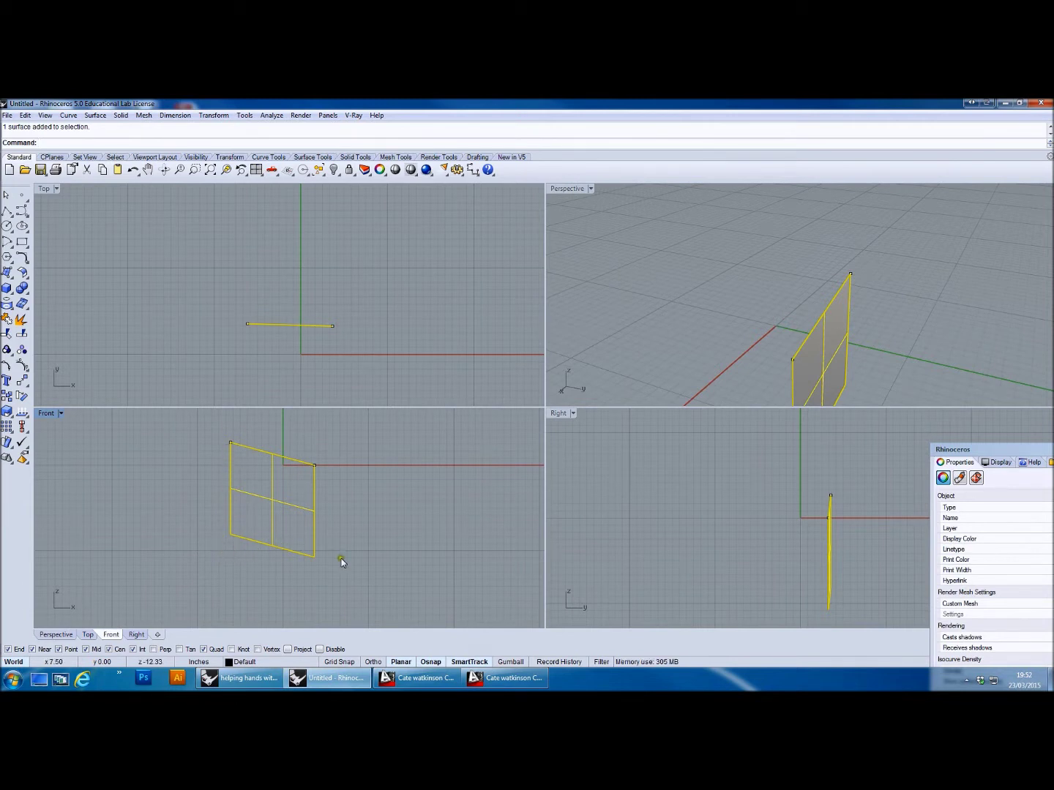
right_click_drag(790, 377, 825, 358)
scroll(712, 345, "down", 5)
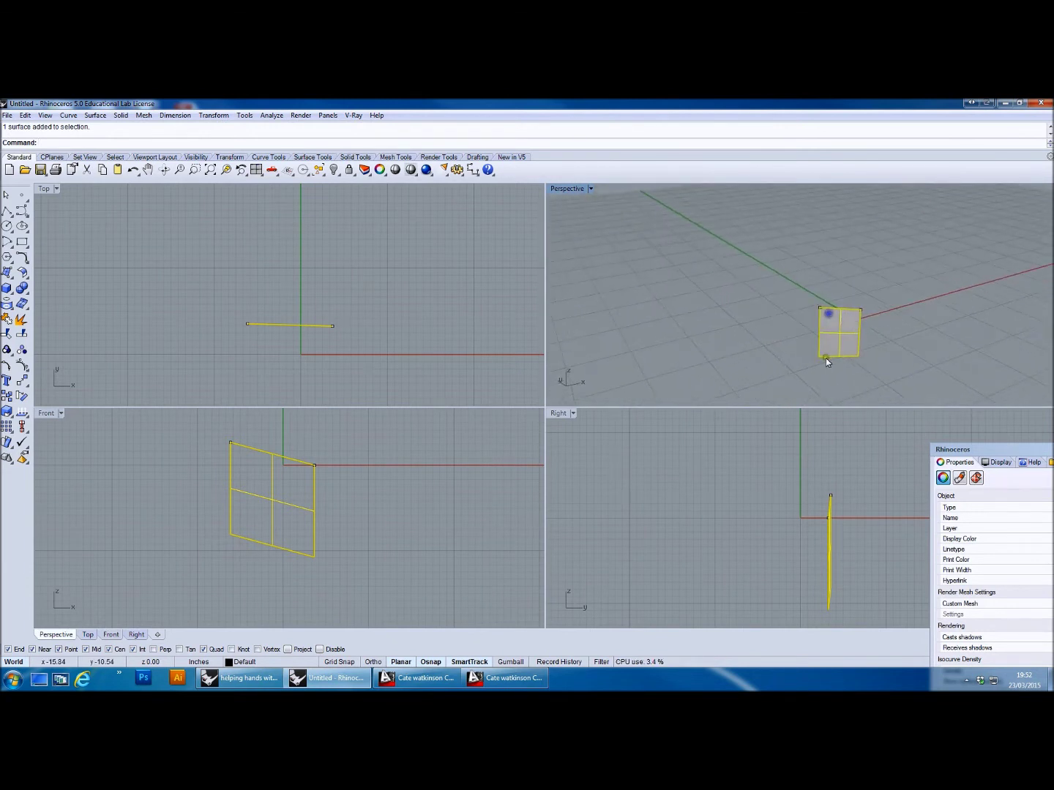
left_click(342, 374)
left_click(838, 321)
left_click(355, 156)
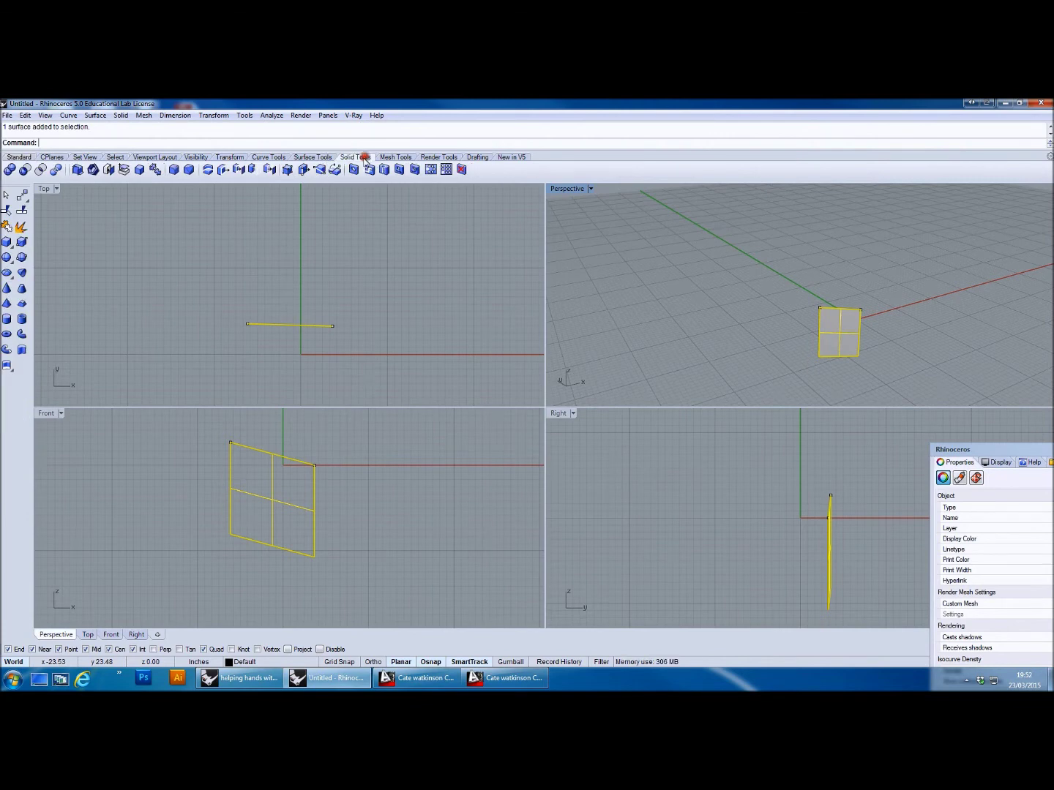
left_click(6, 366)
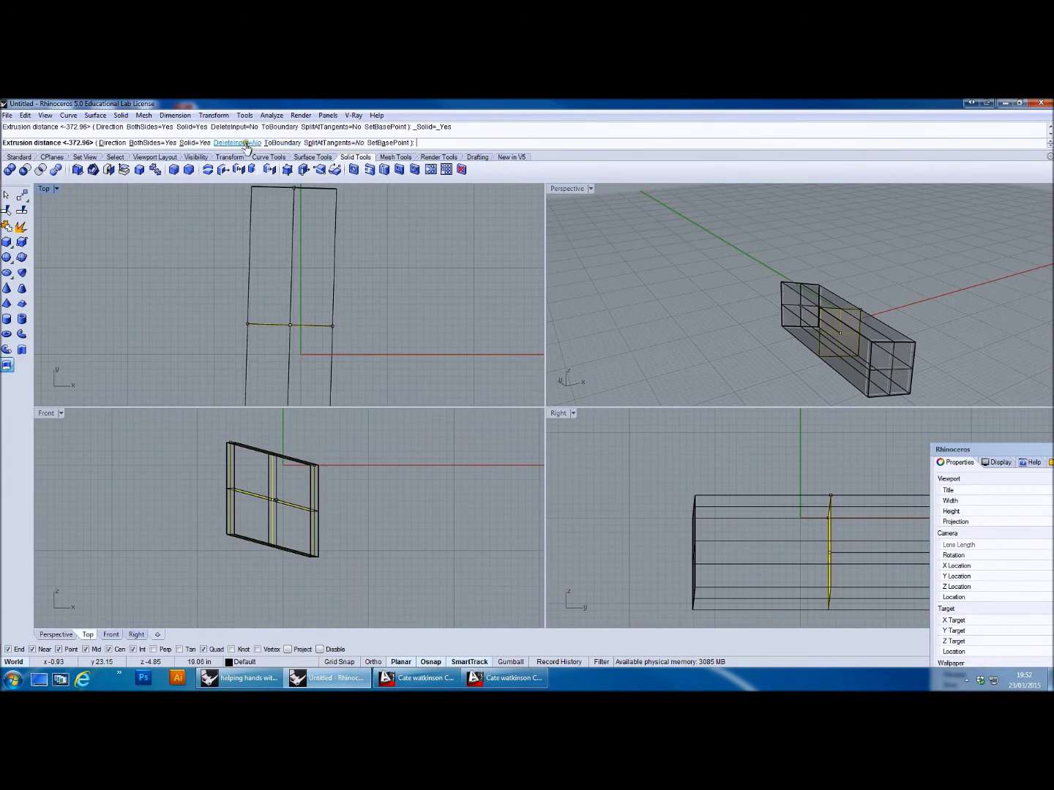
left_click(169, 143)
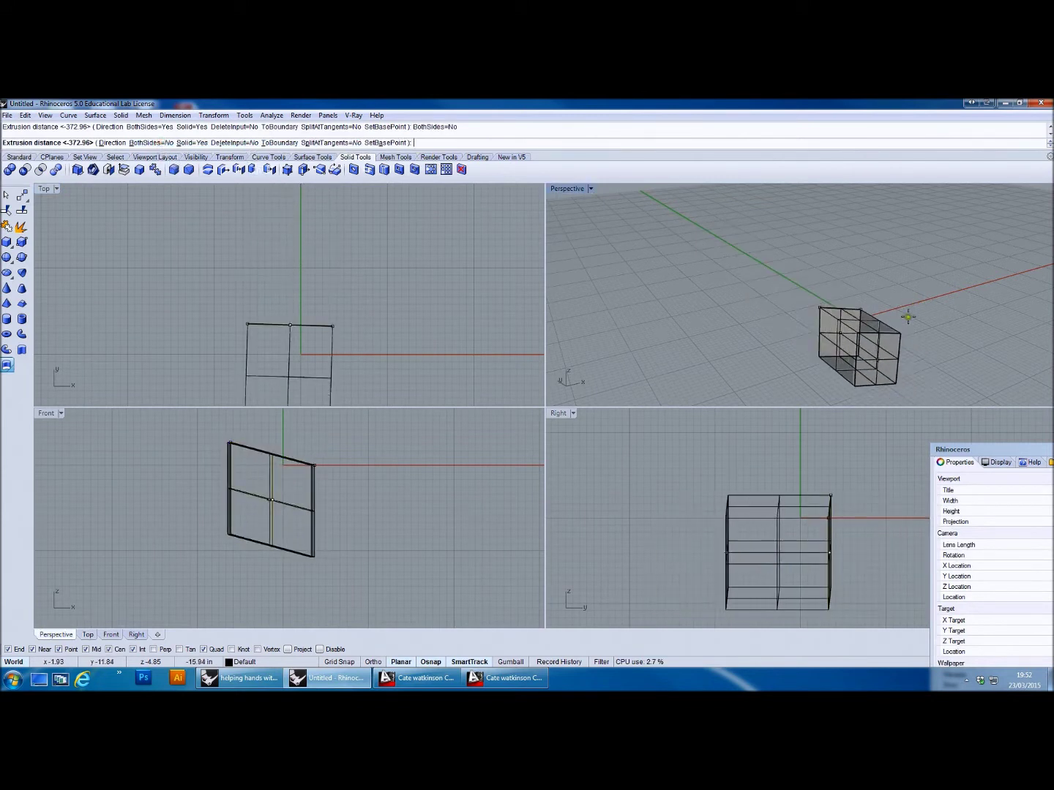
left_click(914, 345)
mouse_move(917, 347)
right_mouse_down()
mouse_move(1028, 341)
mouse_move(905, 350)
right_mouse_up()
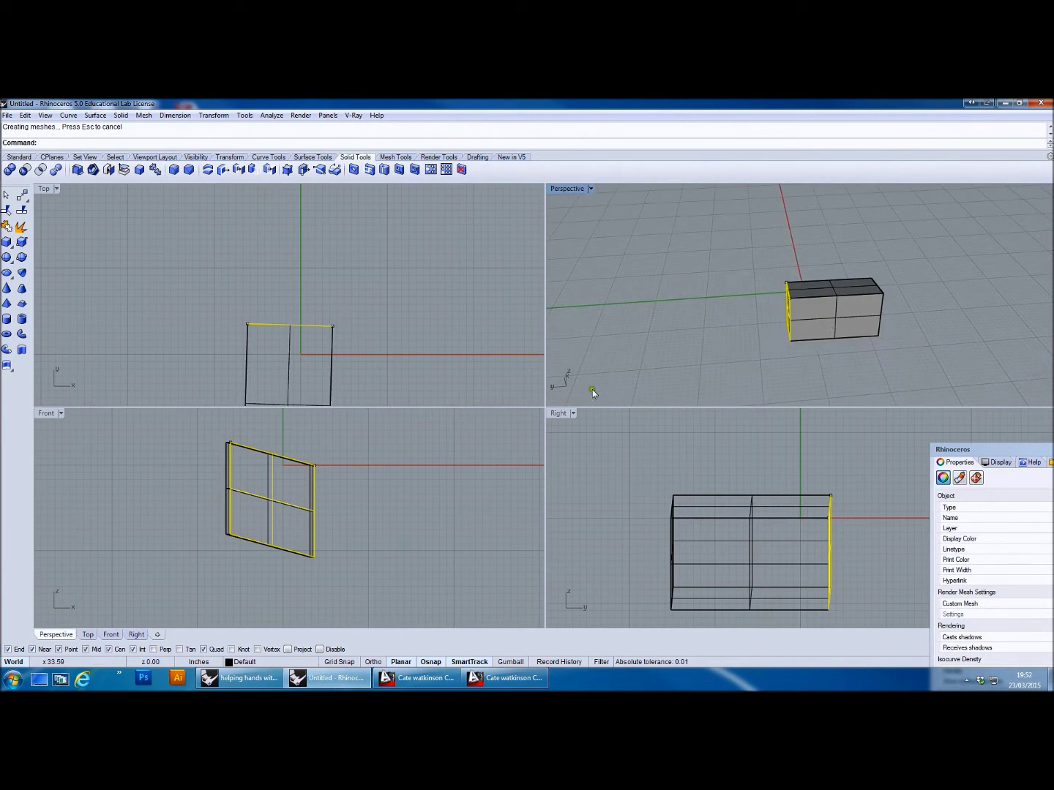
- Draw a square-based box behind the extruded solid in the Top view, about 17.6 inches tall
mouse_move(807, 334)
right_mouse_down()
mouse_move(820, 329)
mouse_move(819, 343)
mouse_move(794, 319)
mouse_move(763, 320)
right_mouse_up()
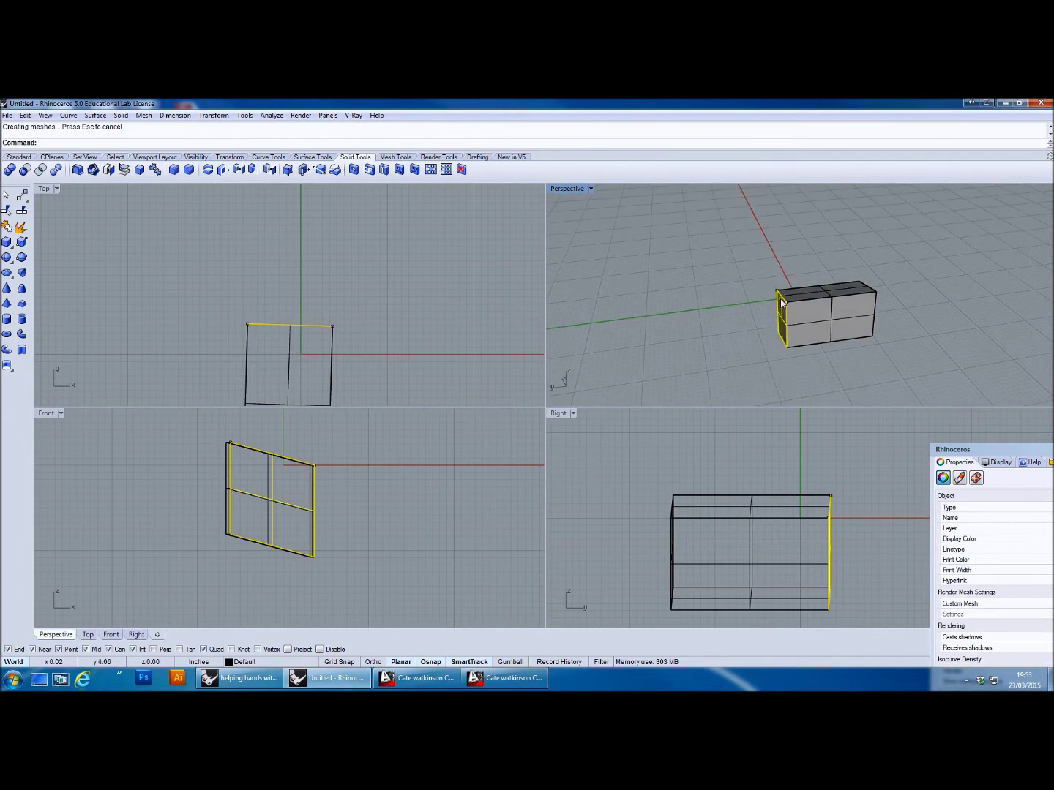
mouse_move(1030, 319)
right_mouse_down()
mouse_move(919, 352)
mouse_move(714, 294)
mouse_move(890, 340)
mouse_move(908, 282)
mouse_move(783, 286)
mouse_move(661, 339)
mouse_move(684, 368)
mouse_move(792, 375)
right_mouse_up()
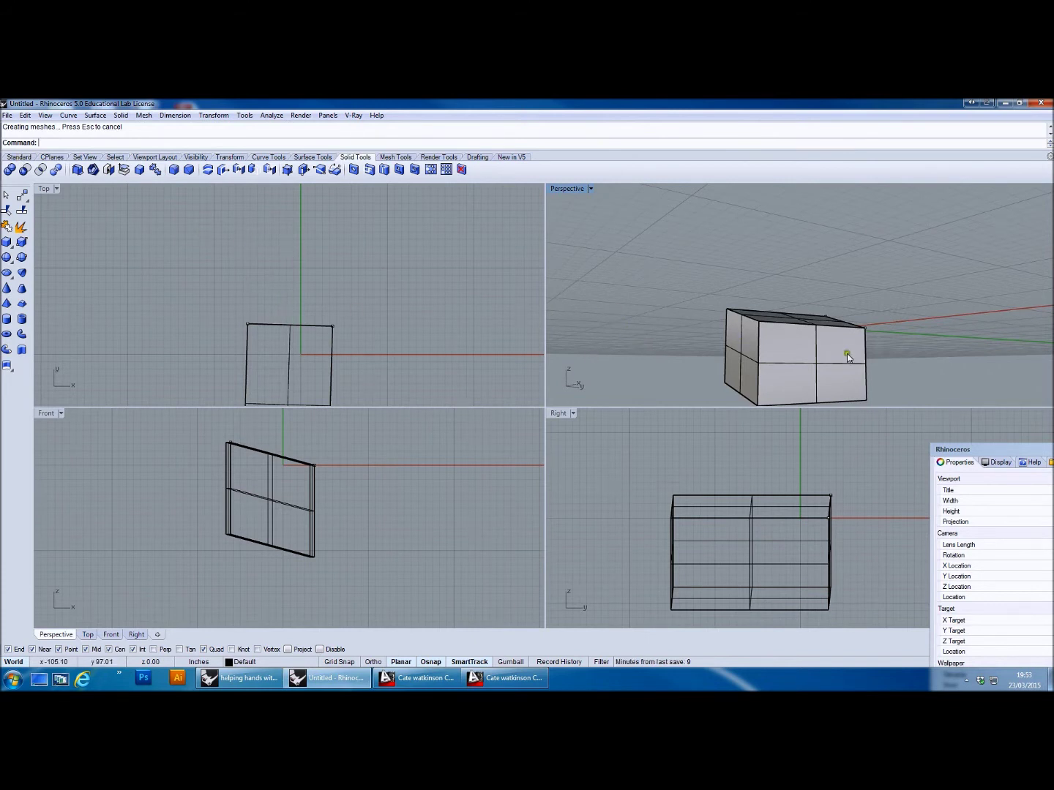
scroll(843, 355, "down", 3)
right_click_drag(844, 354, 784, 356)
right_click(783, 356)
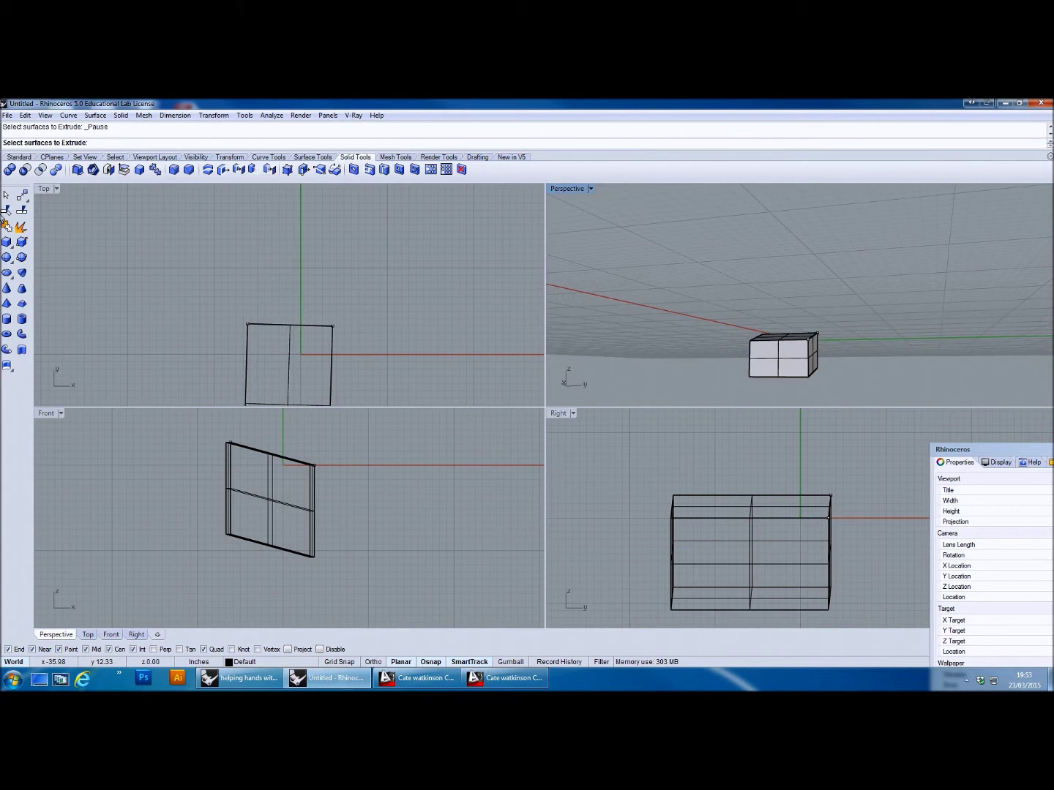
left_click(7, 241)
left_click(221, 298)
left_click(271, 251)
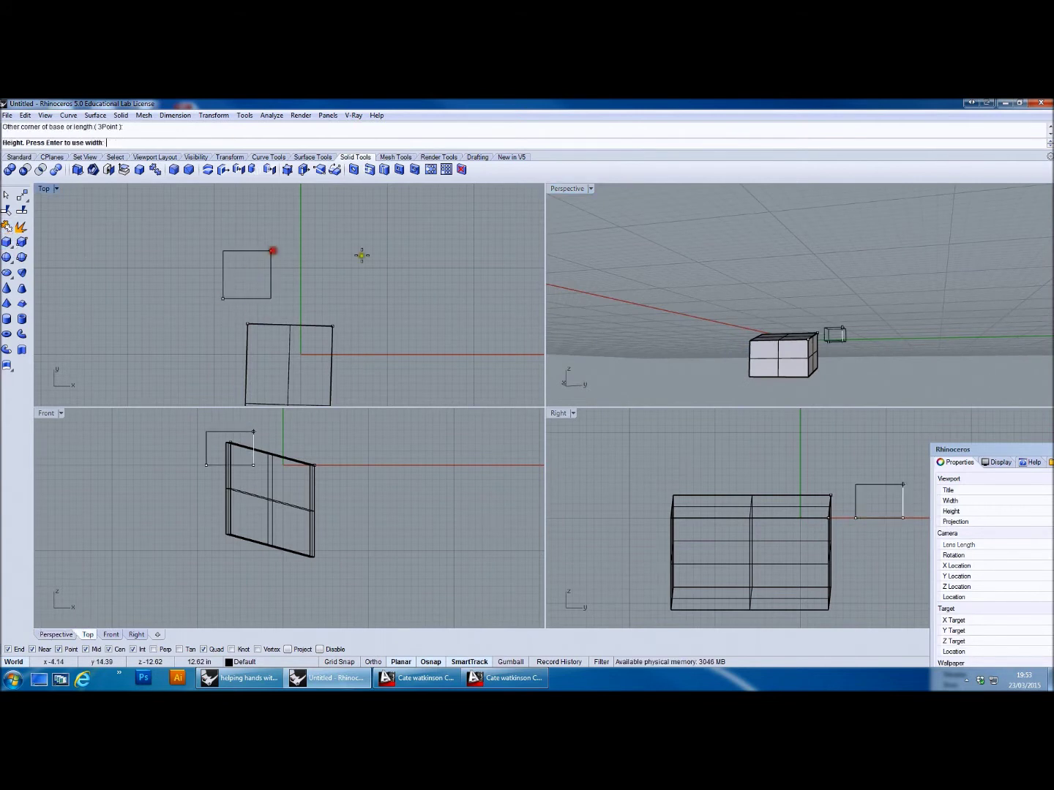
left_click(638, 268)
right_click_drag(722, 289, 744, 355)
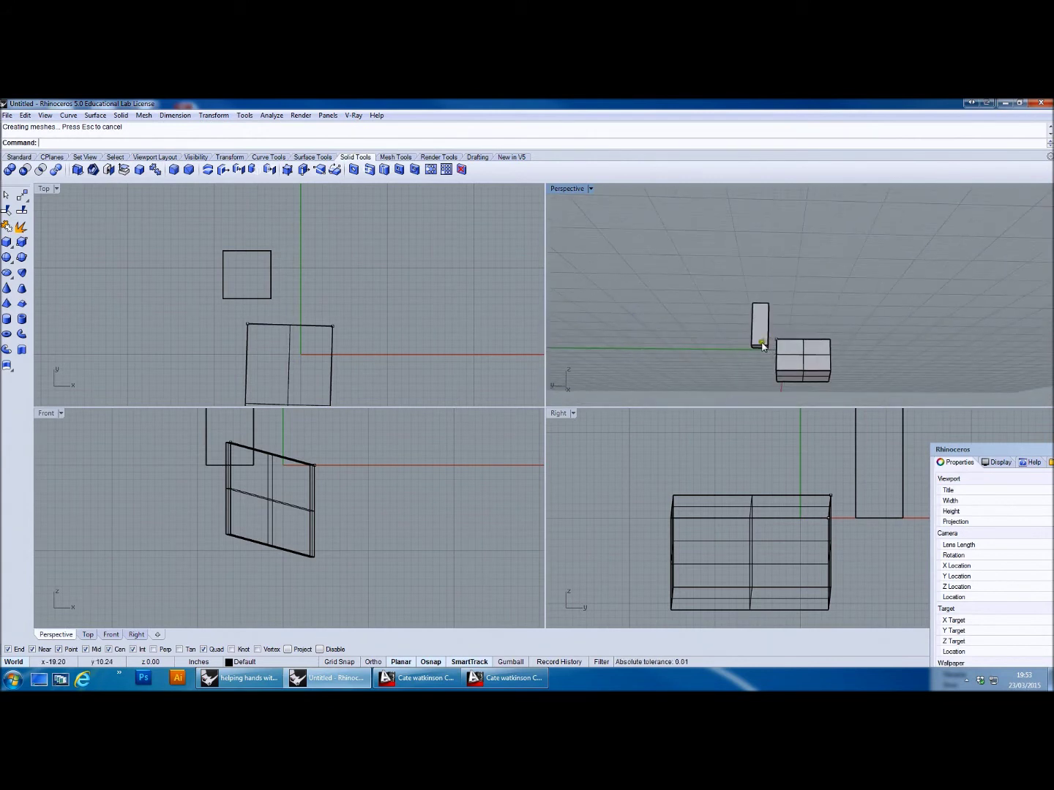
- Select the tall box, bring the full properties window into view, and inspect the box's object details
left_click(765, 336)
left_click_drag(988, 448, 931, 183)
left_click(974, 438)
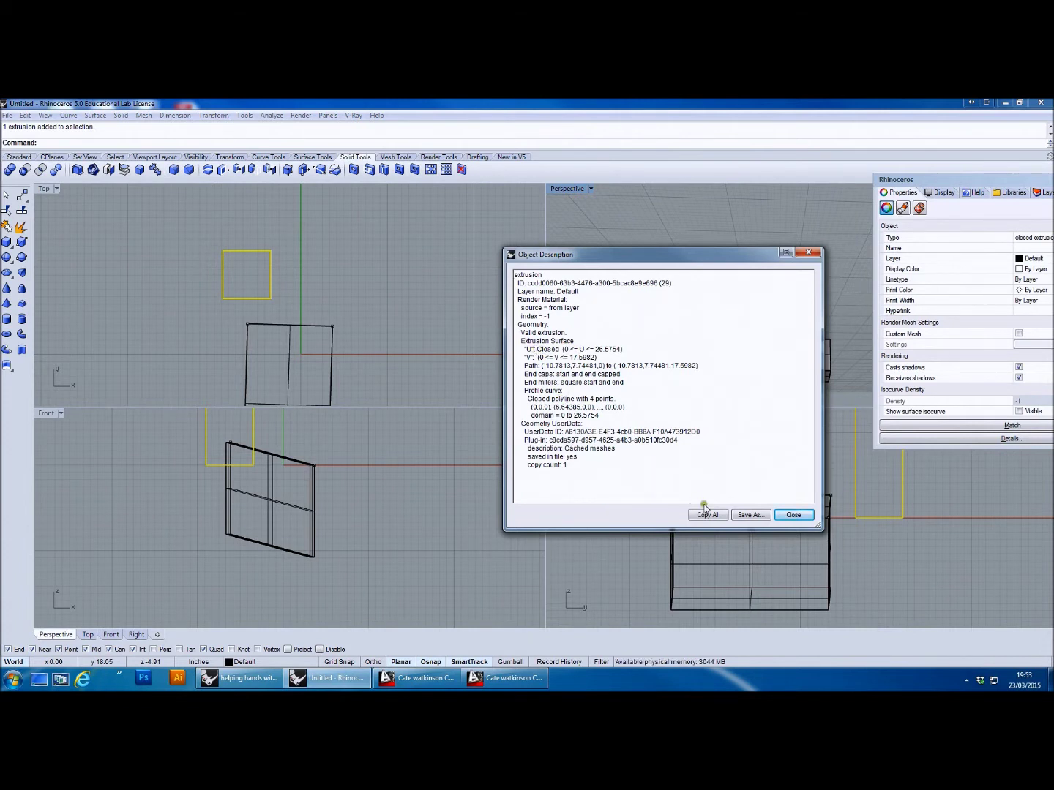
left_click(792, 517)
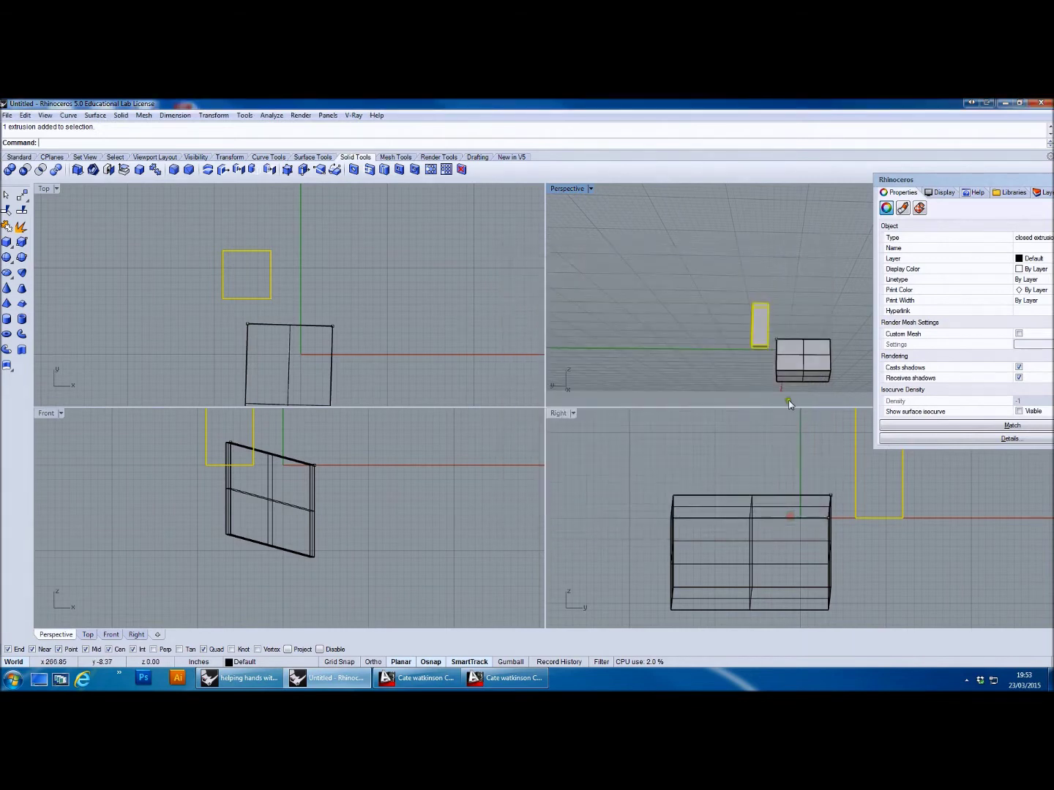
- Select the solid extruded from the surface and examine its geometry description in the object details
left_click(799, 360)
left_click(940, 442)
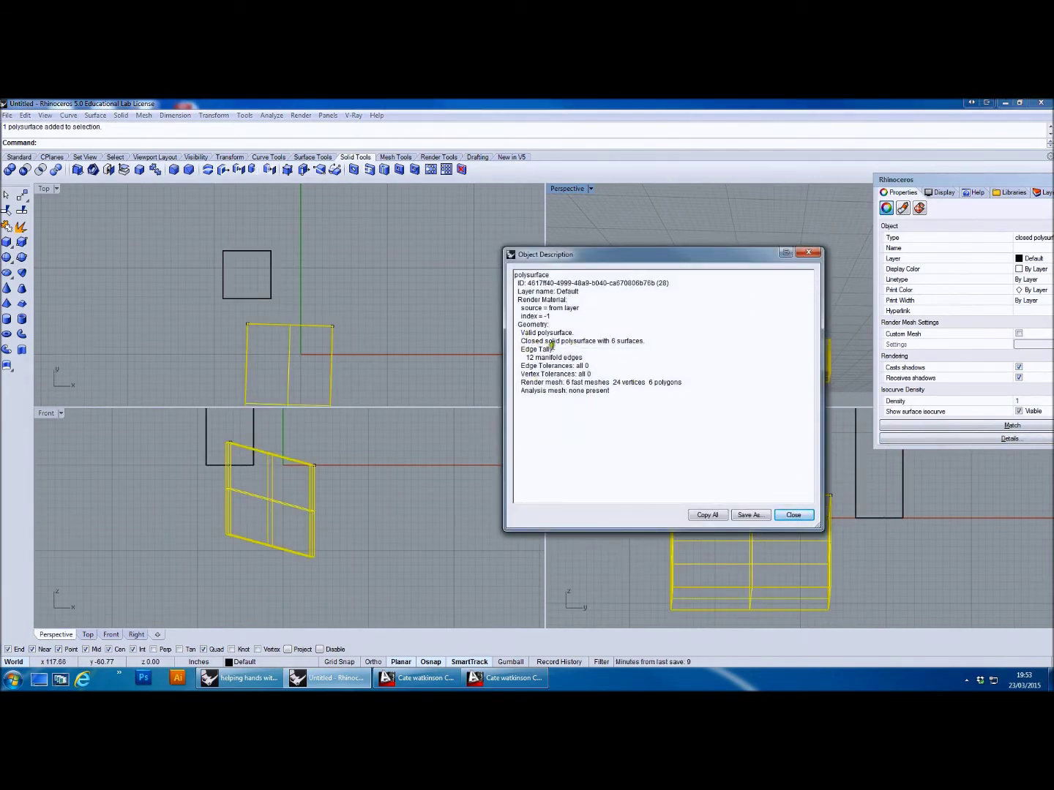
left_click_drag(564, 341, 543, 339)
left_click(800, 517)
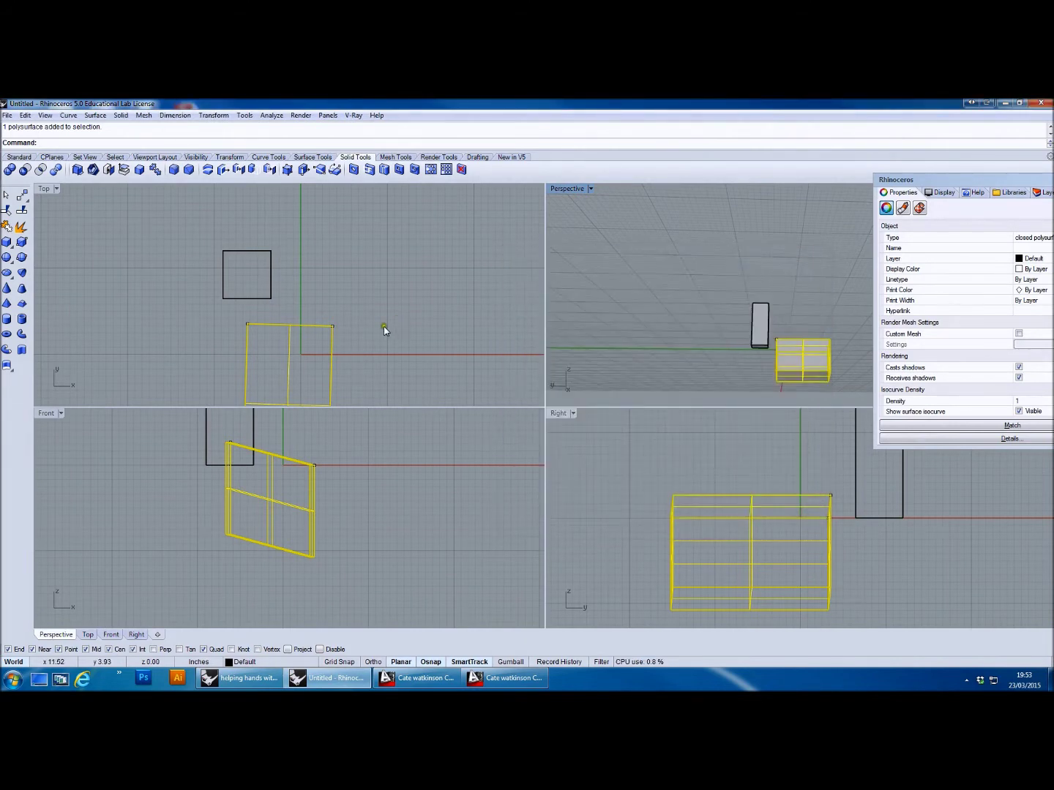
- Explode the extruded solid into separate surfaces and delete its top face
left_click(343, 384)
left_click(292, 358)
left_click(22, 226)
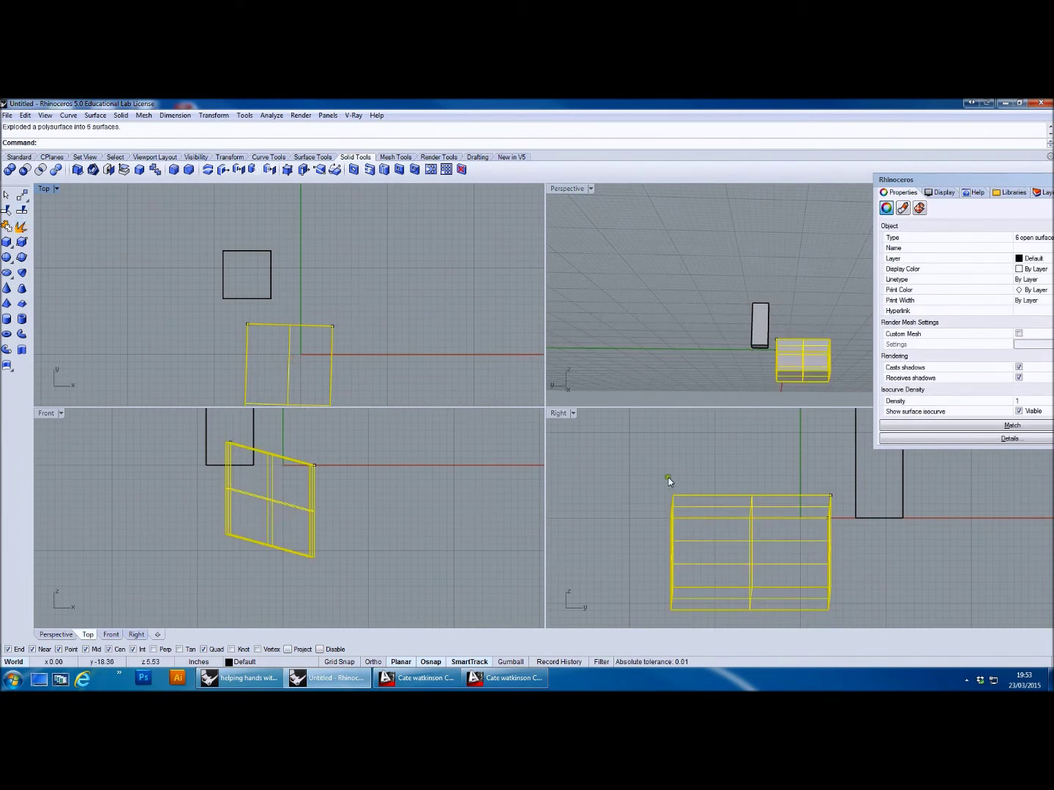
left_click(737, 504)
key("Delete")
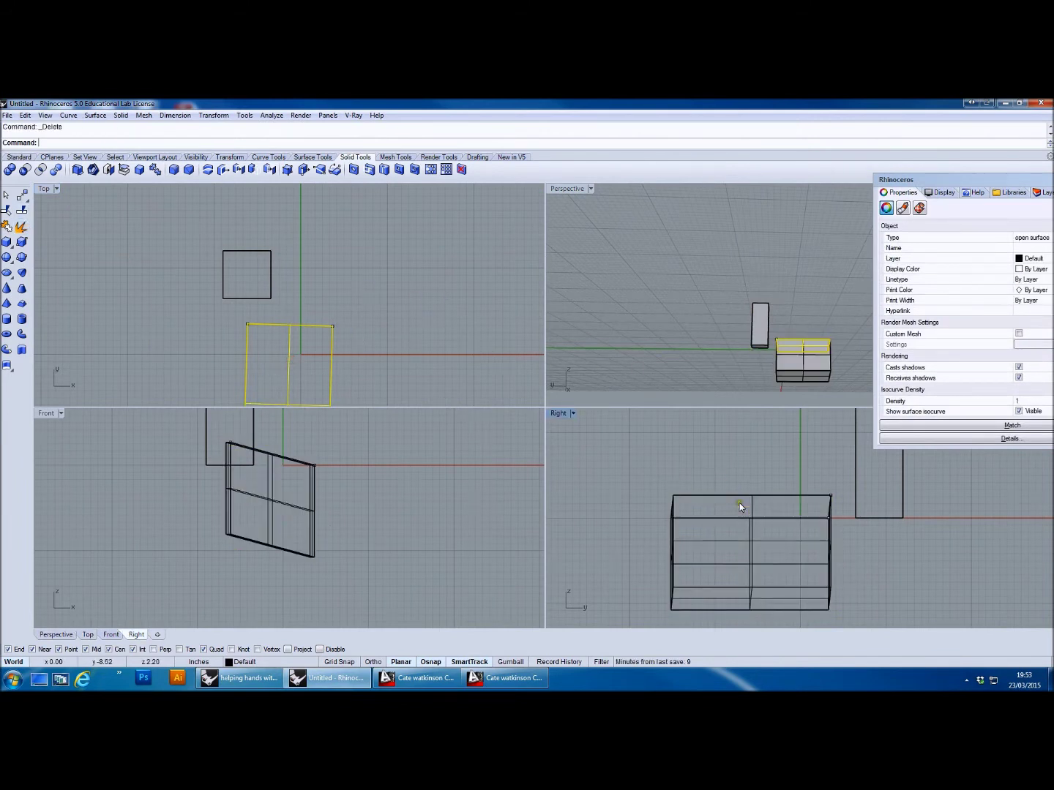
- Select all the geometry and join the exploded surfaces of the topless box
right_click_drag(760, 322, 560, 227)
left_click_drag(812, 377, 812, 377)
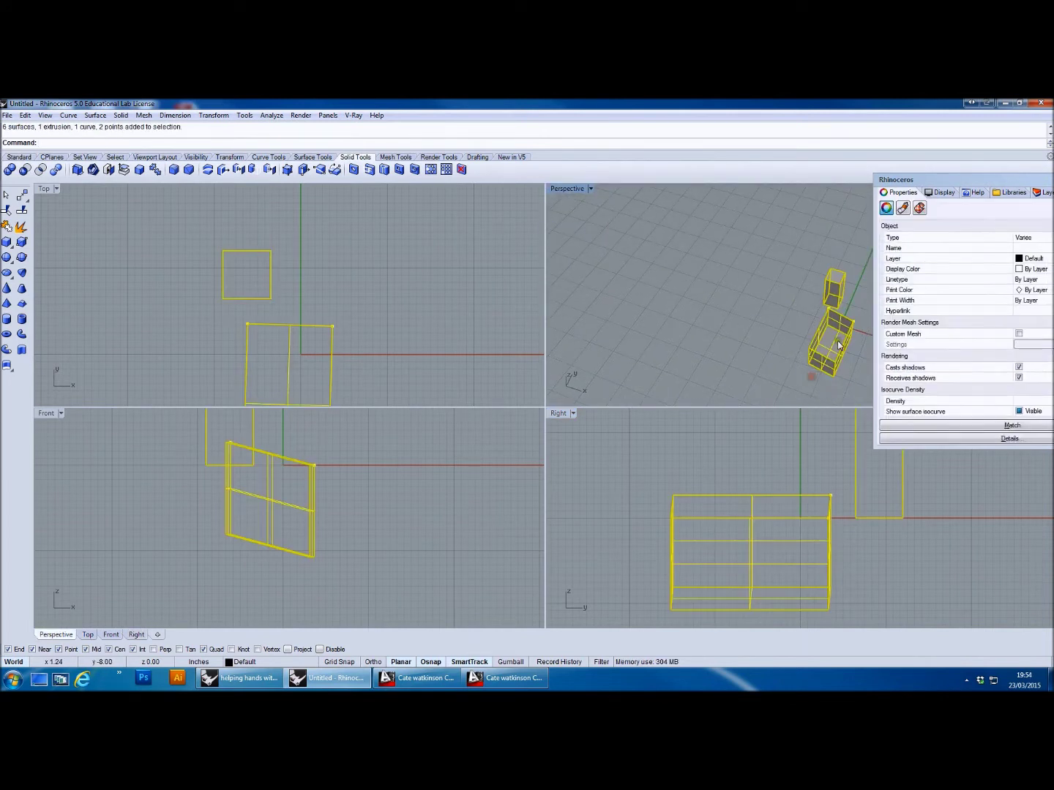
left_click(9, 232)
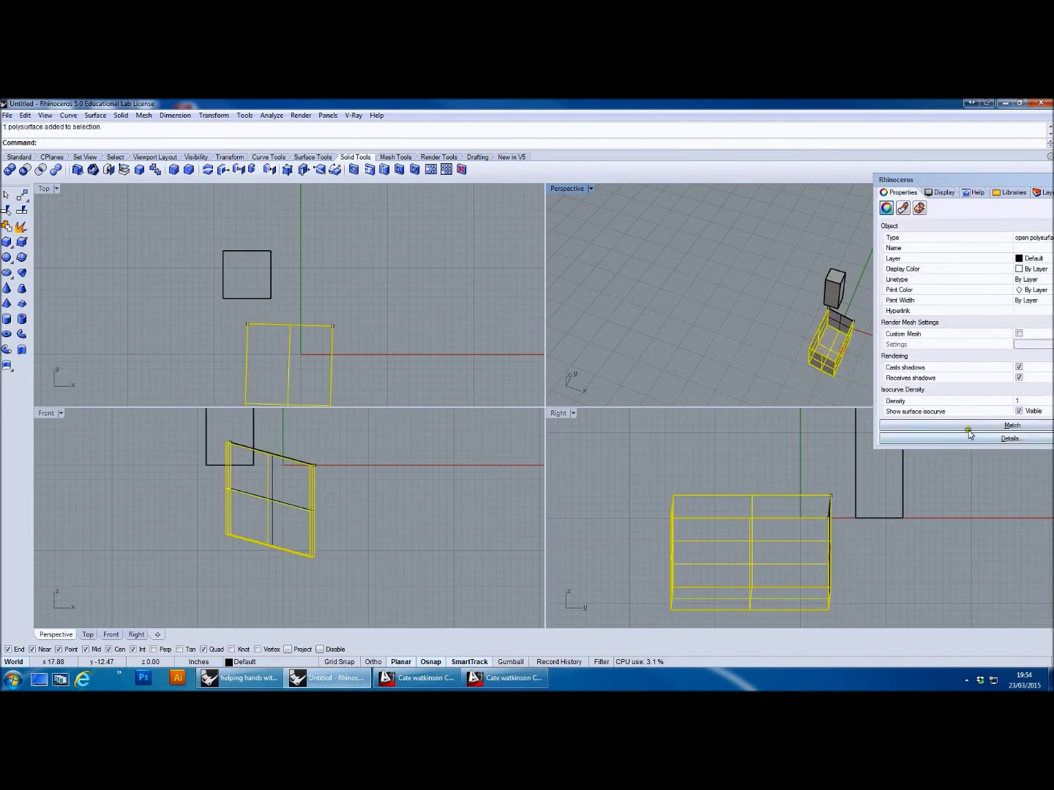
- Try to join the separate end panel to the rest of the topless box
left_click(837, 324)
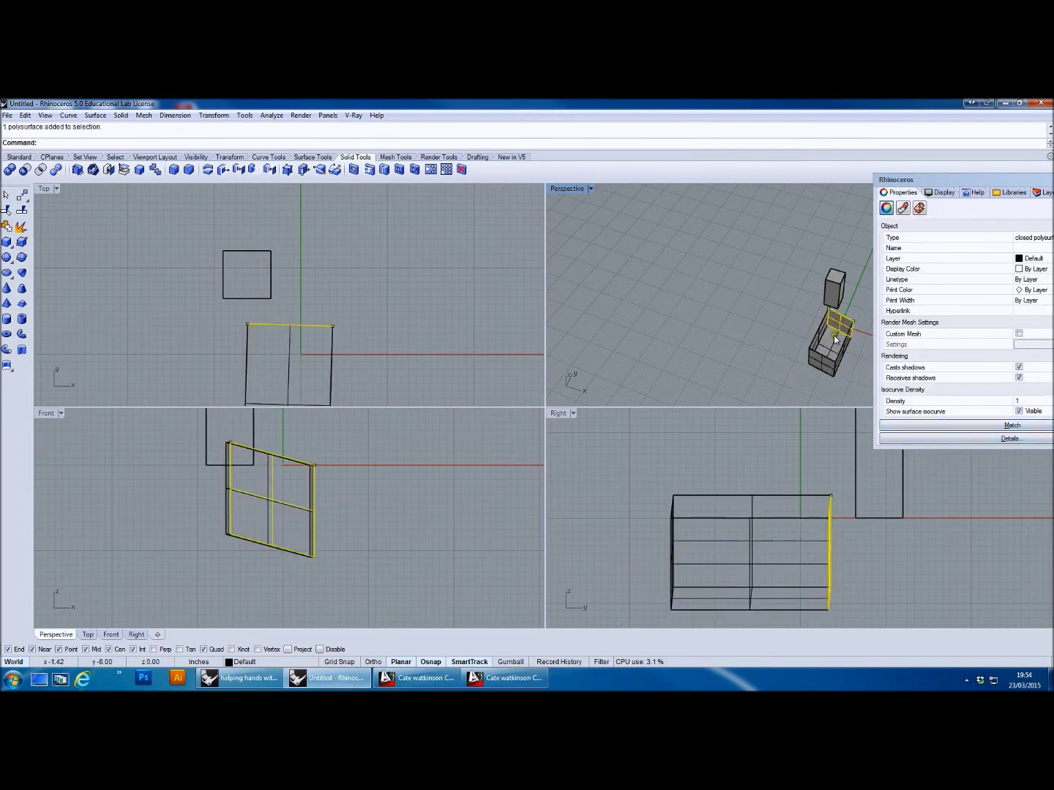
left_click(832, 339, "shift")
left_click(6, 227)
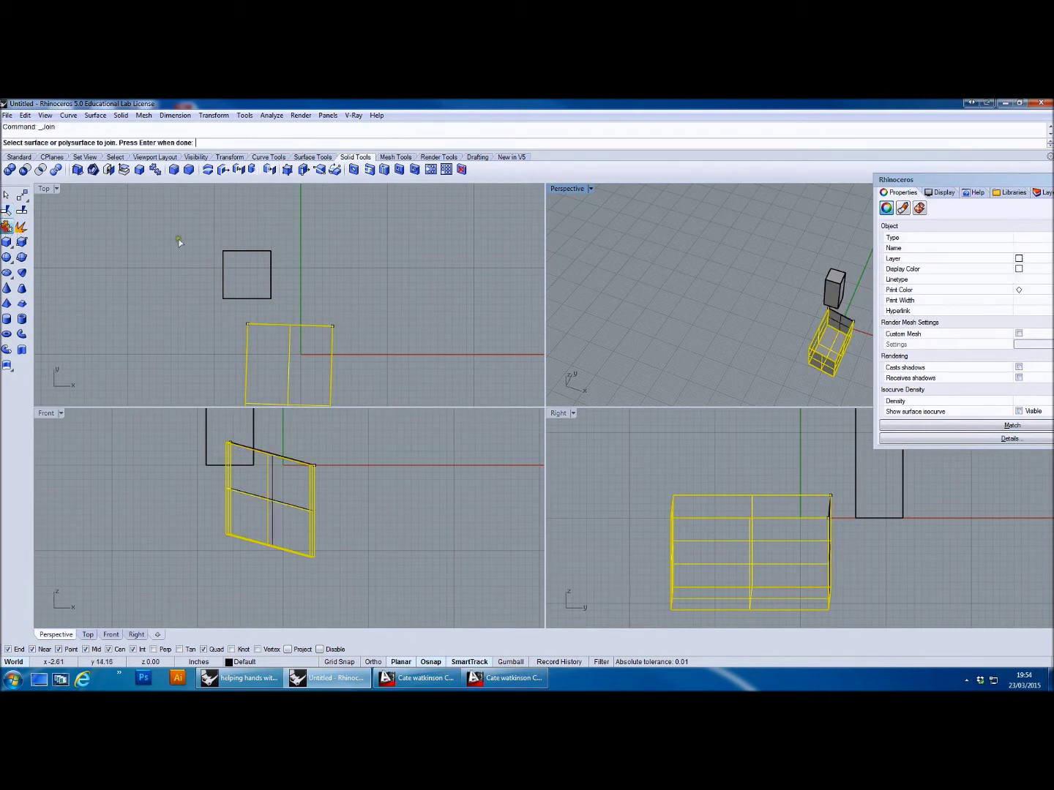
left_click(836, 327)
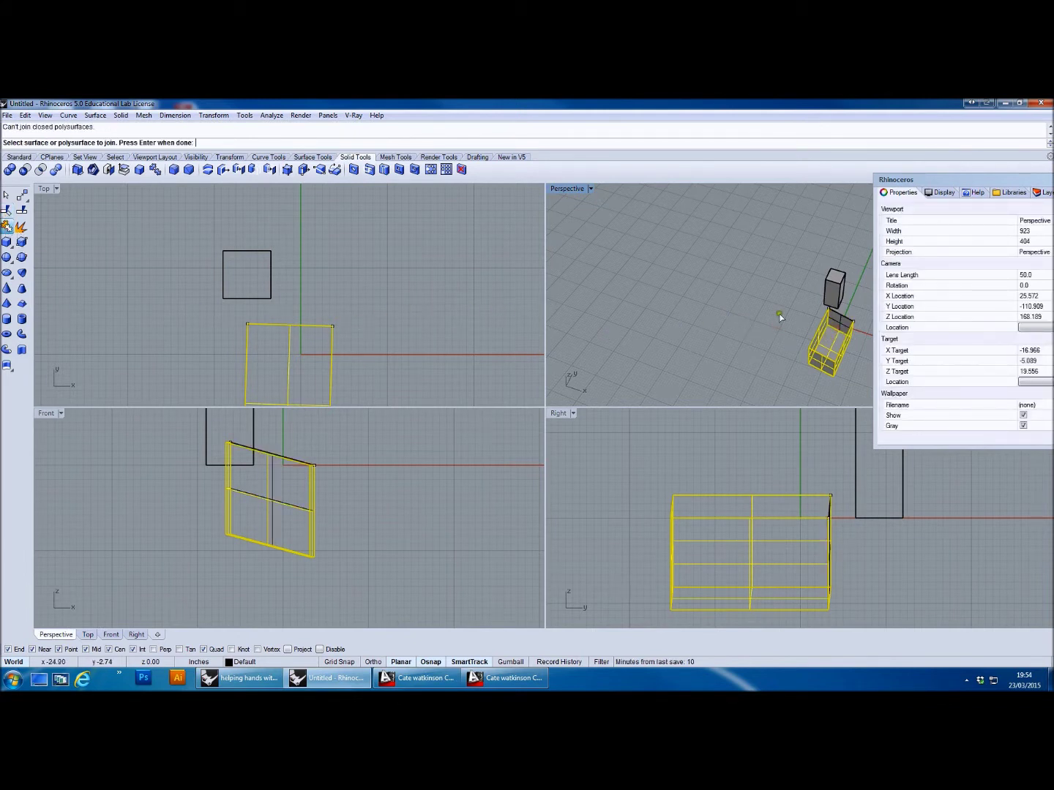
key("Return")
key("Escape")
left_click(834, 333)
left_click(7, 226)
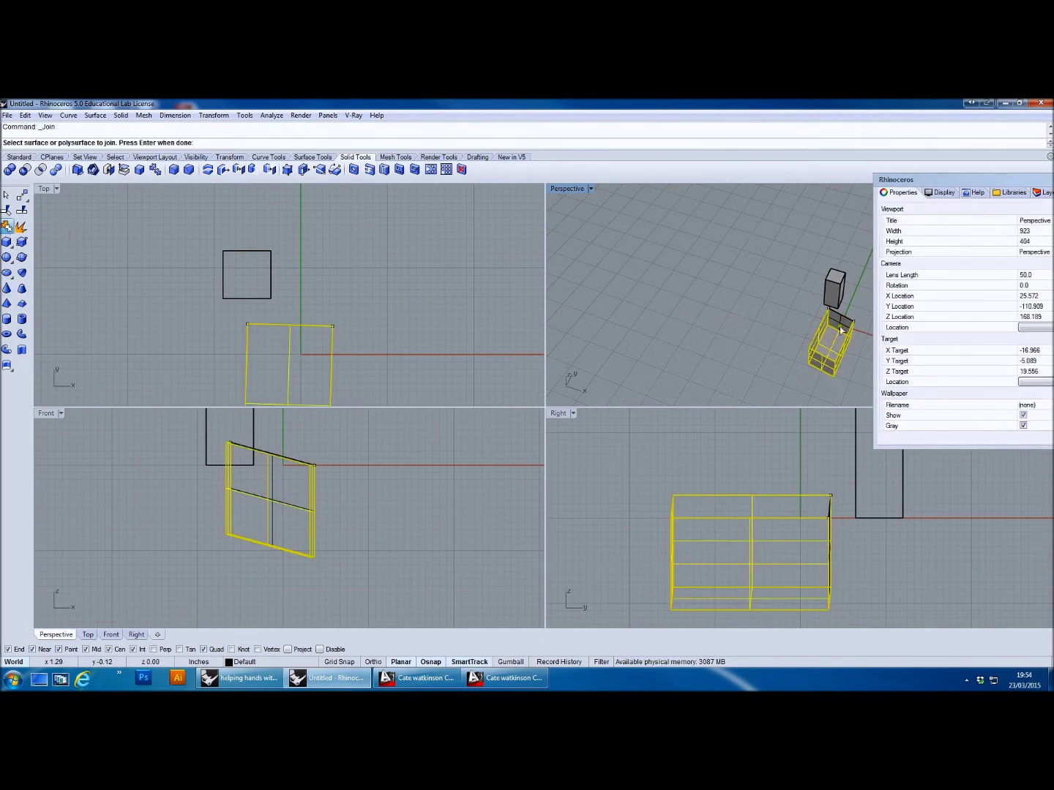
key("Return")
- Move the open polysurface away from the end panel along the red axis in the Perspective view
right_click_drag(841, 332, 654, 265)
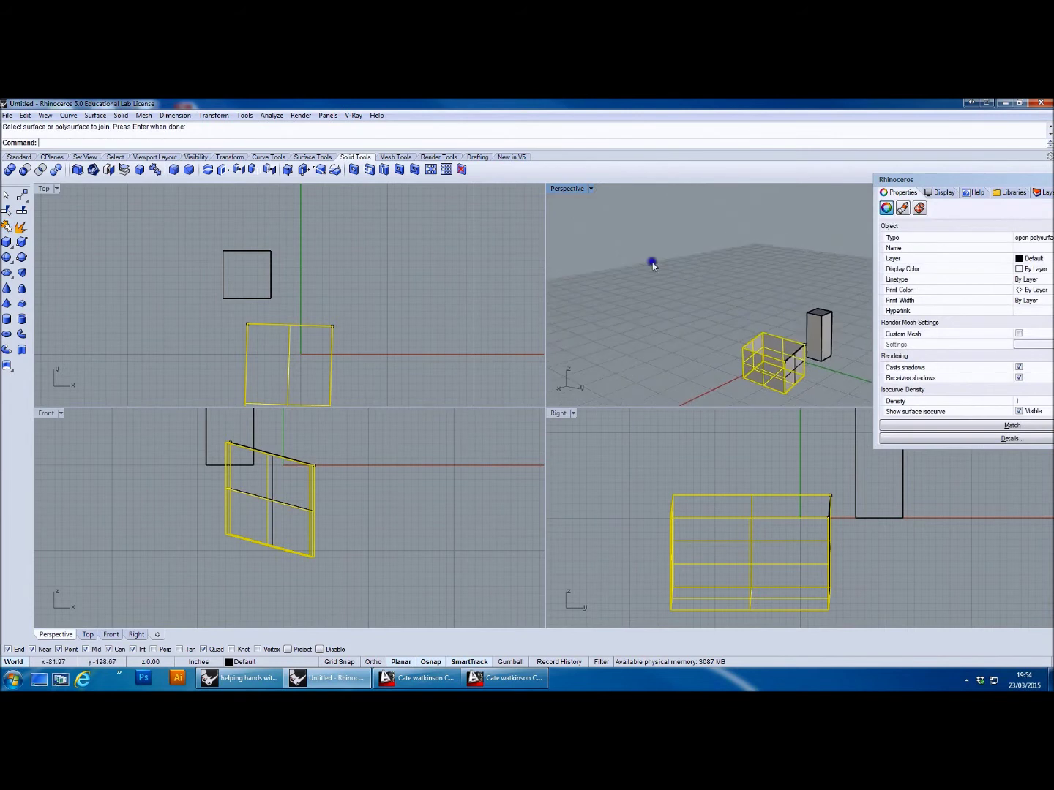
key("Escape")
left_click(790, 379)
left_click_drag(779, 372, 697, 359)
- Delete the leftover end panel beneath the original line
left_click(787, 363)
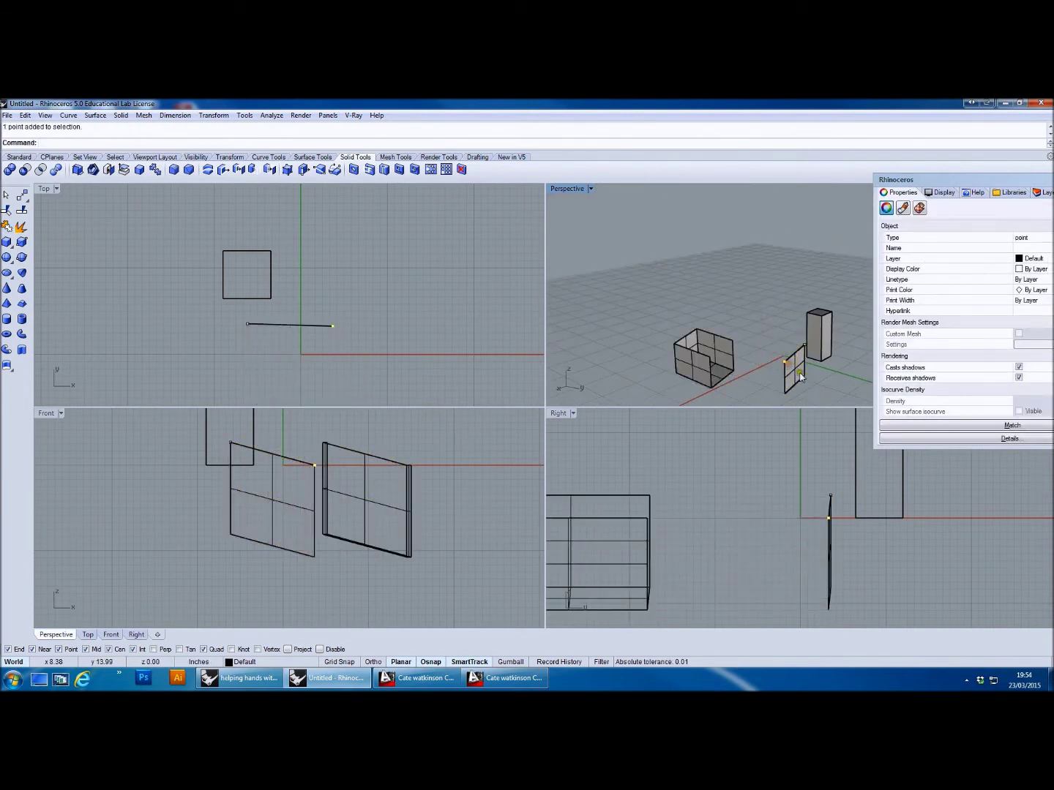
left_click(798, 372)
right_click_drag(815, 384, 741, 358)
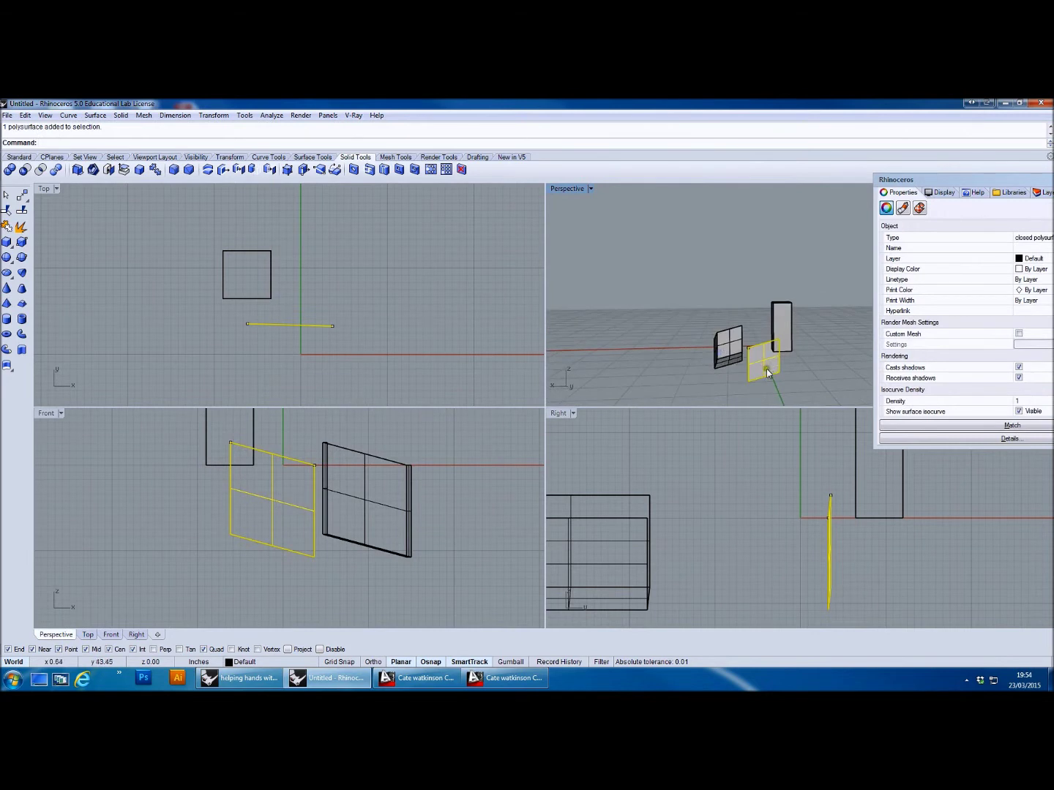
key("Delete")
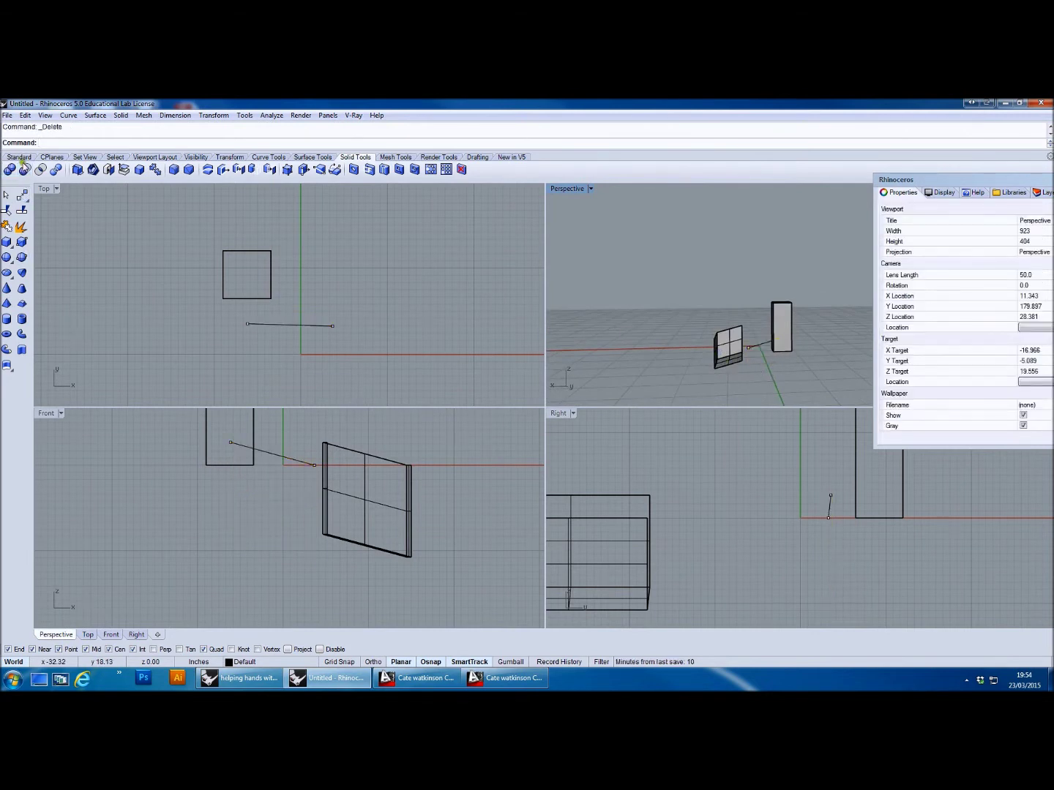
- Try to close the missing end wall of the moved box with a surface from four corner points
left_click(20, 158)
left_click(7, 273)
mouse_move(717, 338)
right_mouse_down()
mouse_move(749, 355)
mouse_move(776, 337)
mouse_move(706, 353)
right_mouse_up()
left_click(702, 348)
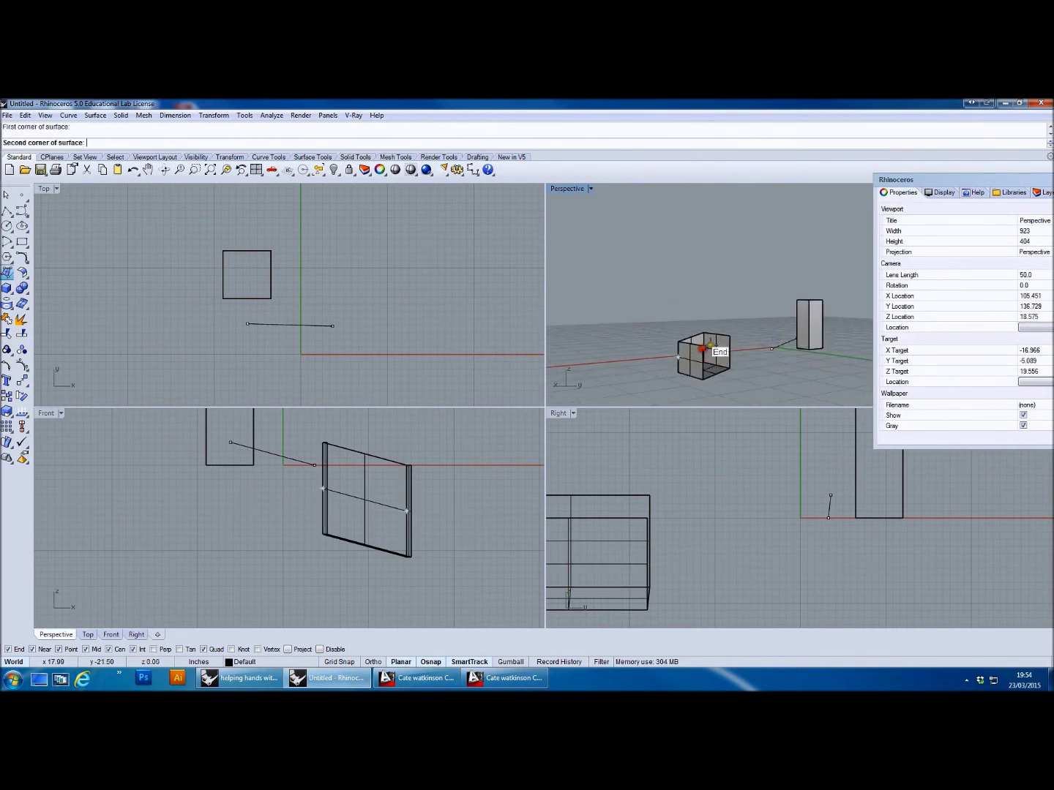
left_click(729, 336)
left_click(729, 369)
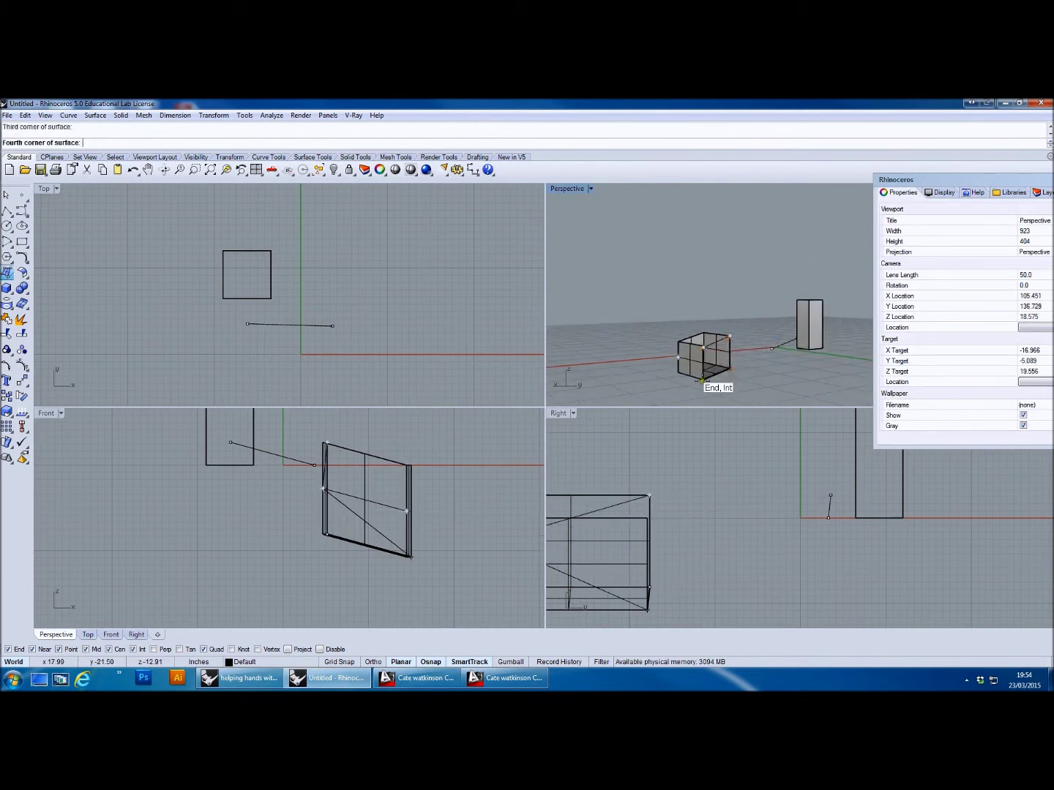
left_click(702, 380)
- Delete the misaligned four-corner surface from the box's open end
right_click_drag(760, 342, 747, 364)
left_click(727, 355)
key("Delete")
- Create a surface from four corner points, snapped to the corners of the moved box's open end
key("Return")
left_click(703, 345)
left_click(732, 333)
left_click(733, 359)
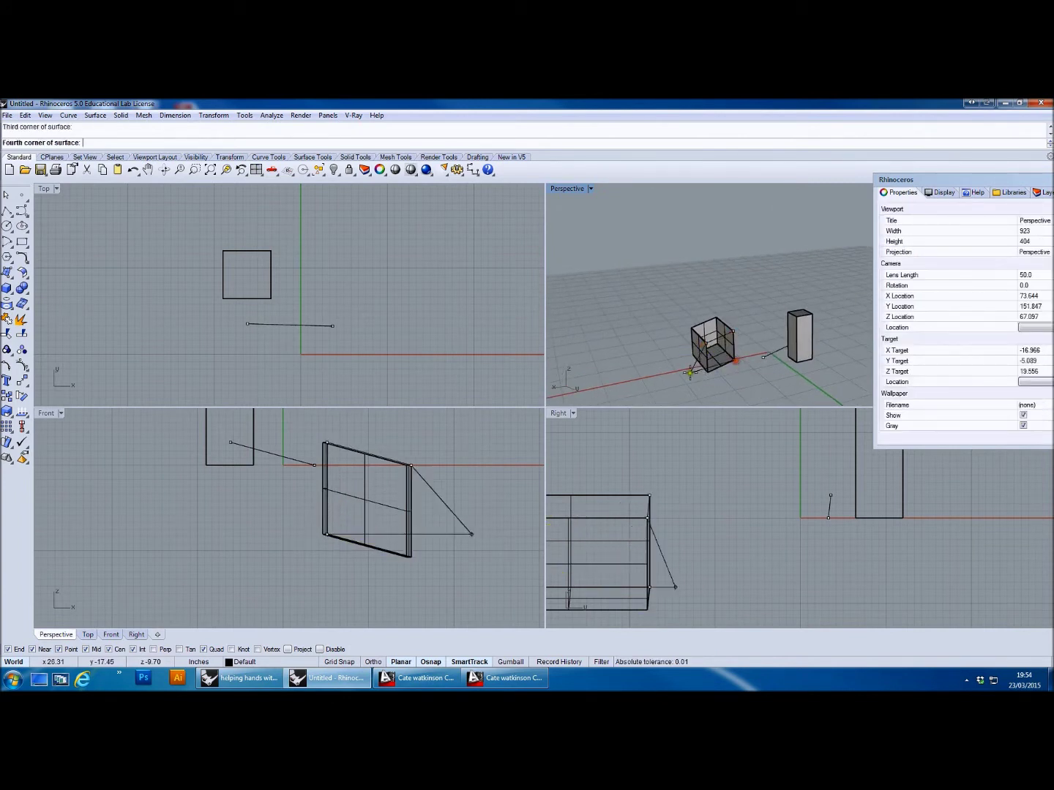
left_click(714, 367)
- Join the new end wall to the topless box and select the joined polysurface
mouse_move(716, 370)
right_mouse_down()
mouse_move(790, 364)
mouse_move(724, 373)
right_mouse_up()
scroll(724, 374, "up", 5)
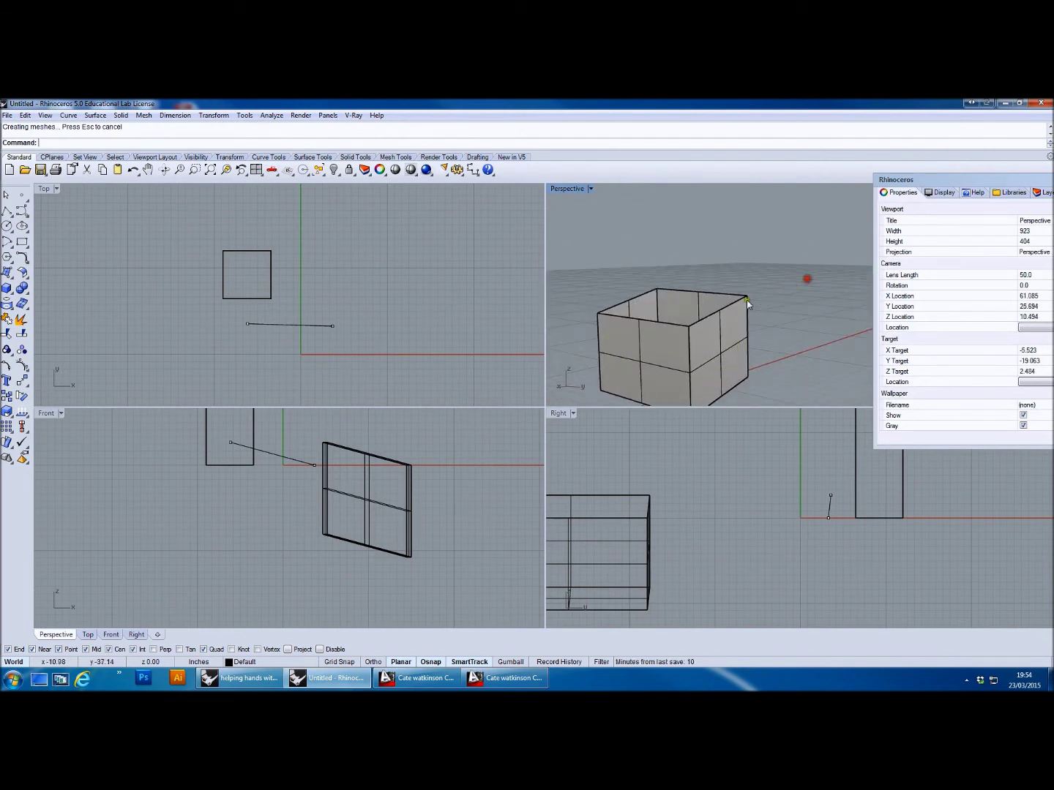
left_click(723, 294)
left_click(7, 318)
left_click(732, 346)
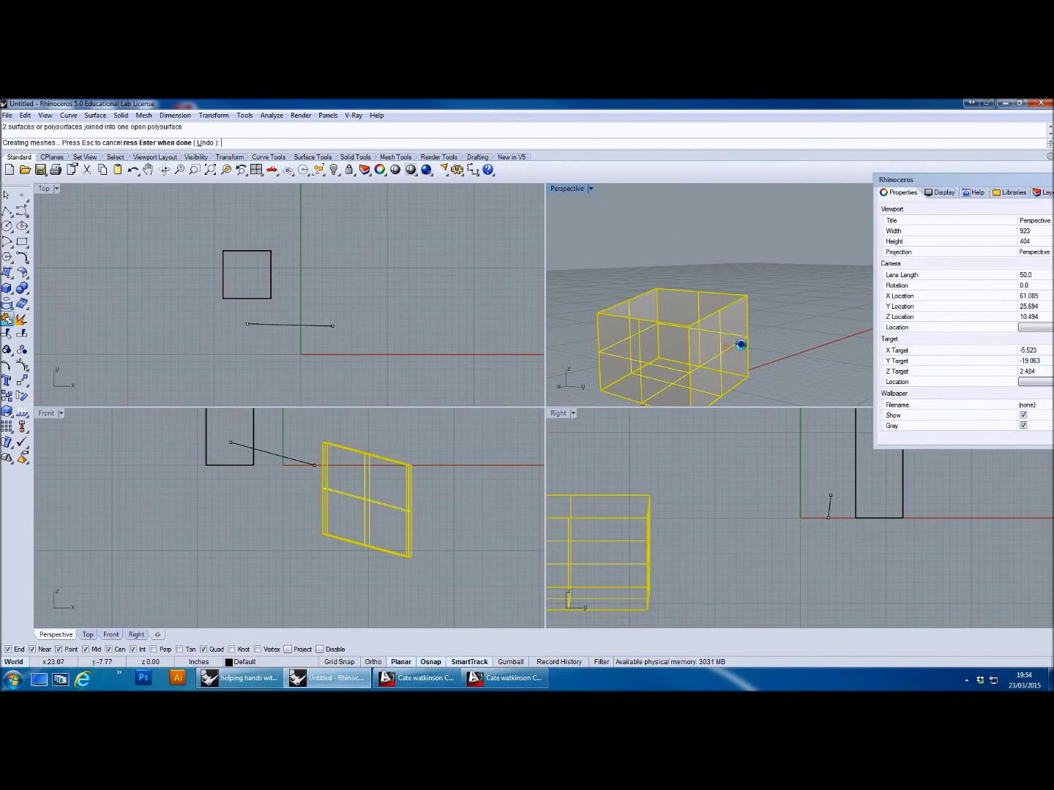
key("Escape")
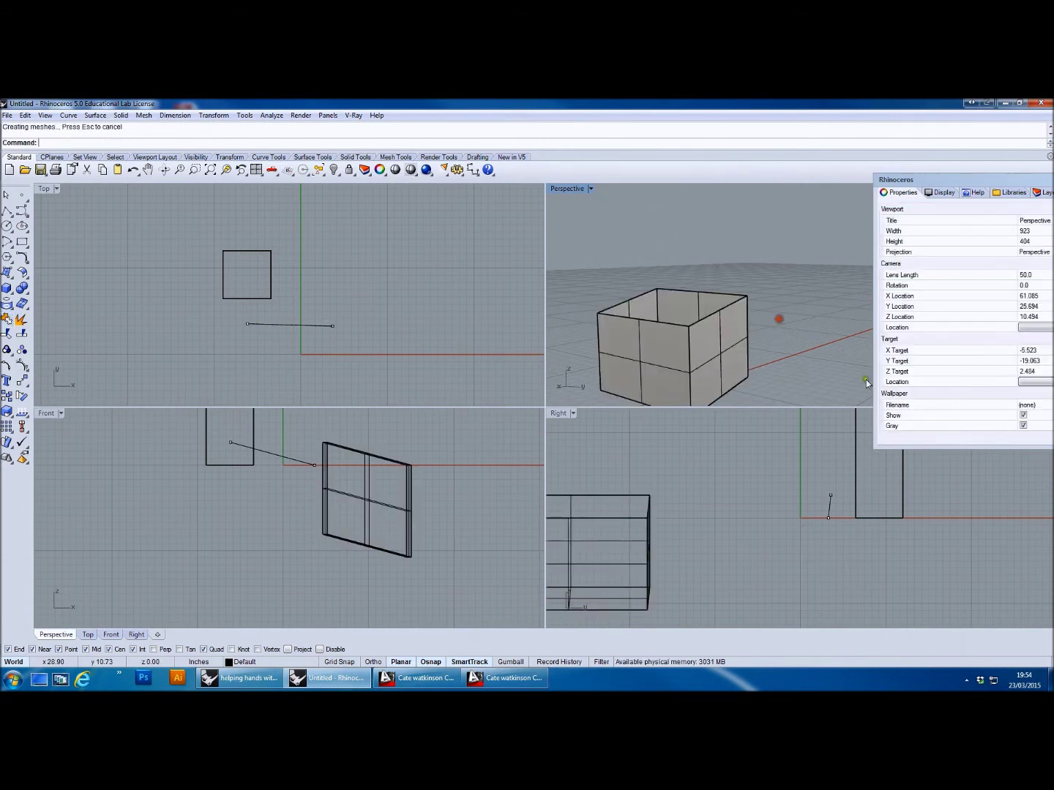
left_click(681, 321)
right_click_drag(760, 356, 735, 364)
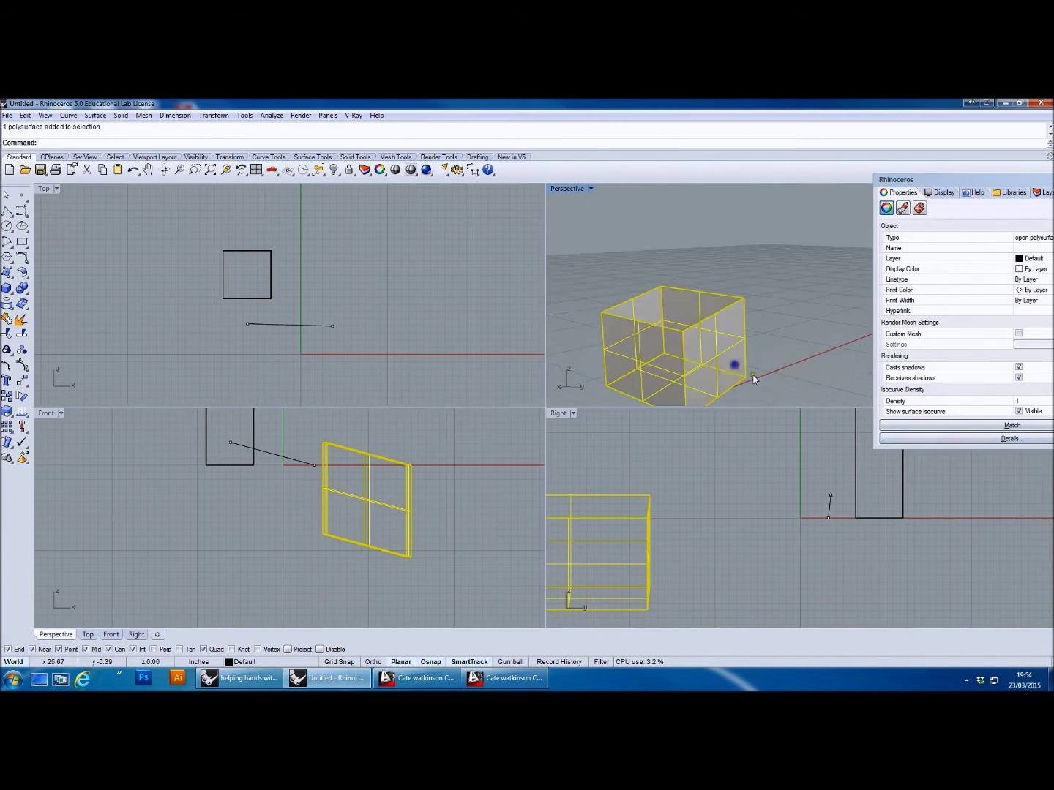
- Check the joined box's object description to see whether the polysurface is closed, and deselect the box
left_click(978, 439)
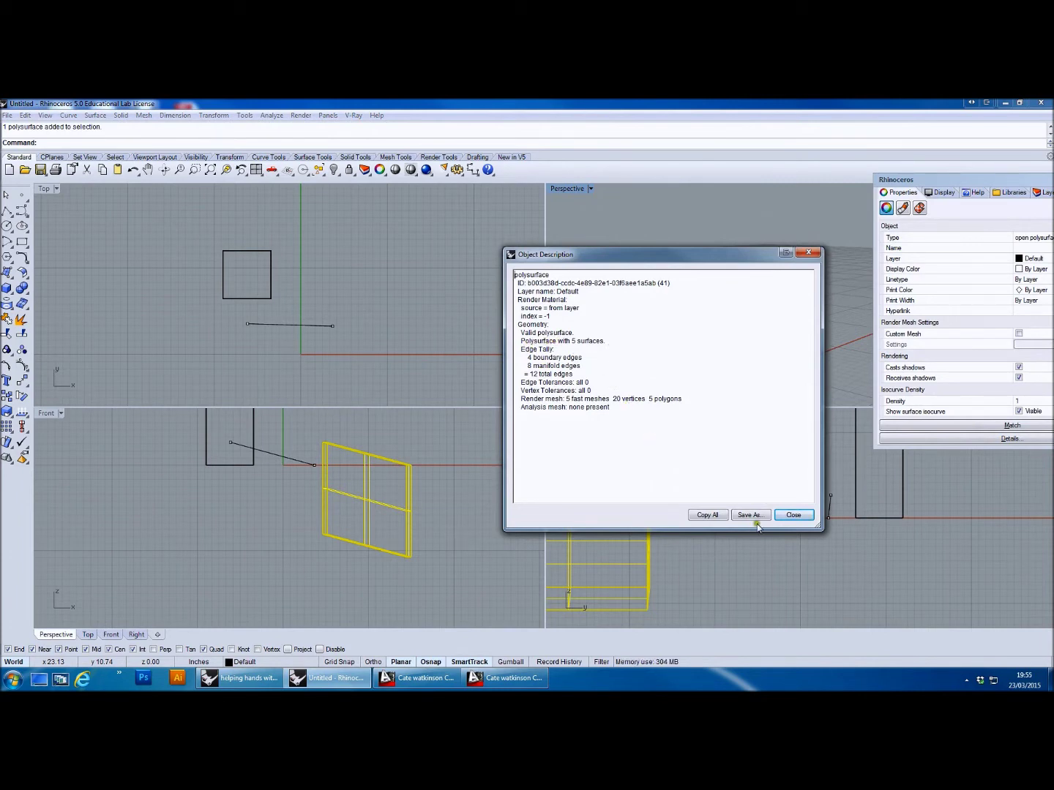
left_click(800, 516)
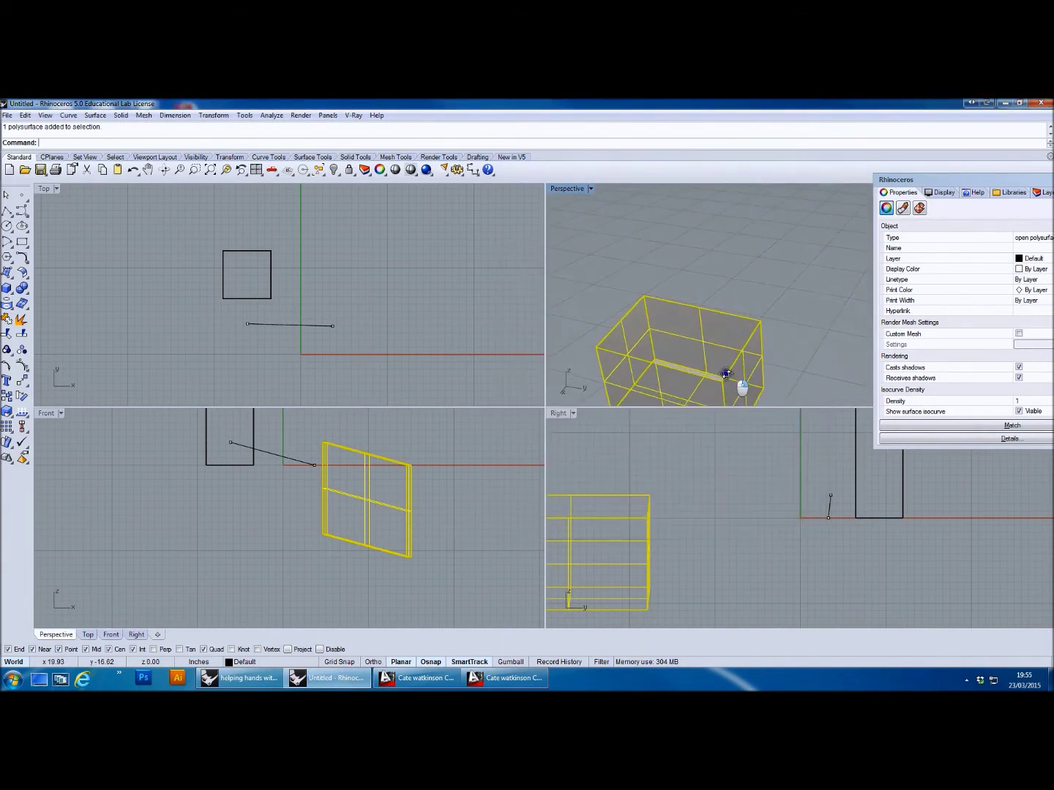
left_click(734, 287)
key("ctrl+alt+s")
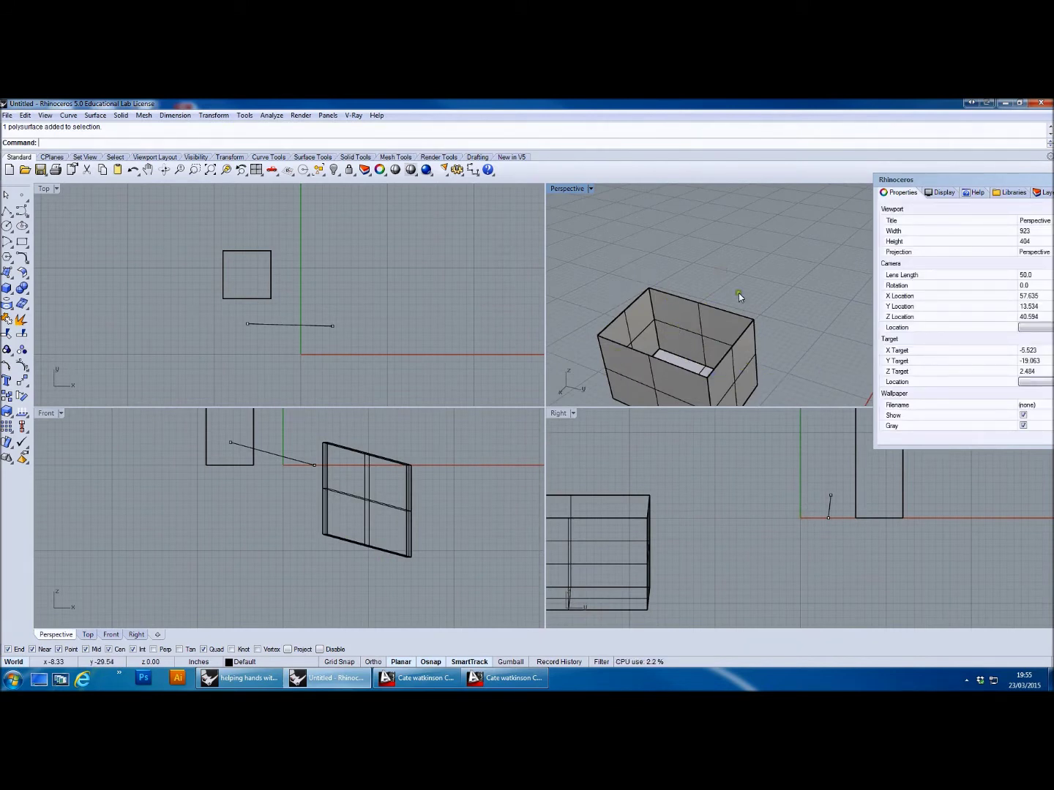
- Examine the topless box from several angles in perspective, and the line and square in the top view
right_click_drag(687, 302, 701, 333)
right_click_drag(751, 329, 658, 242)
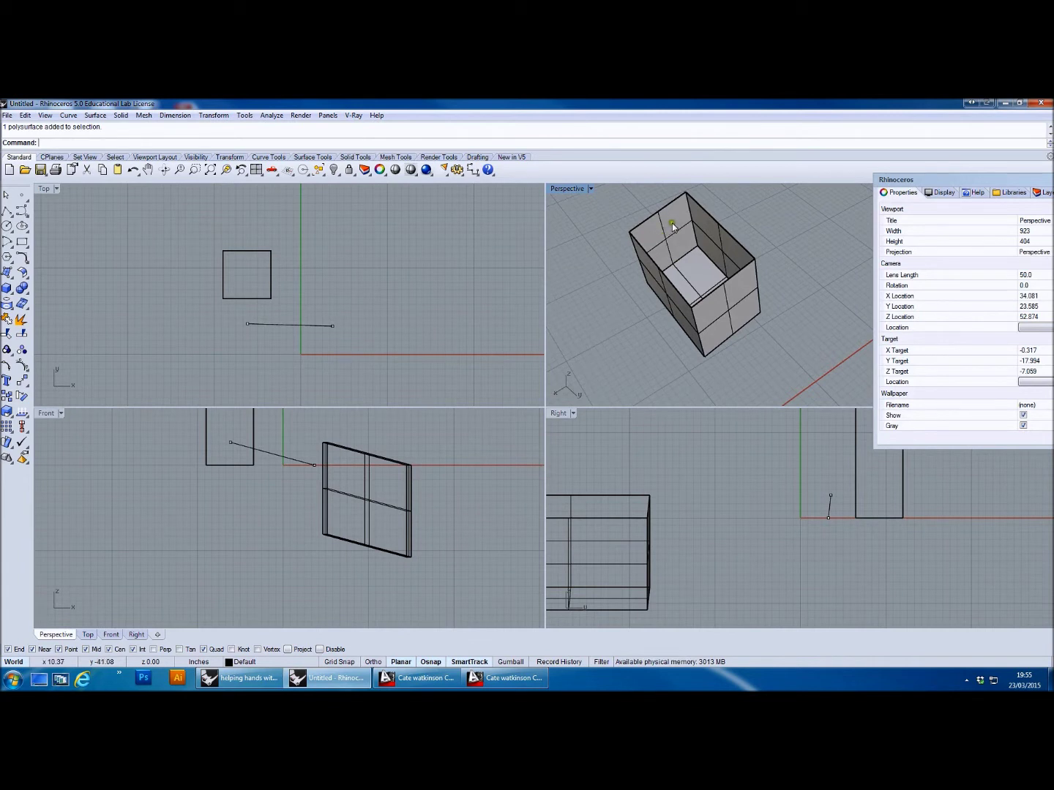
right_click_drag(778, 287, 743, 325)
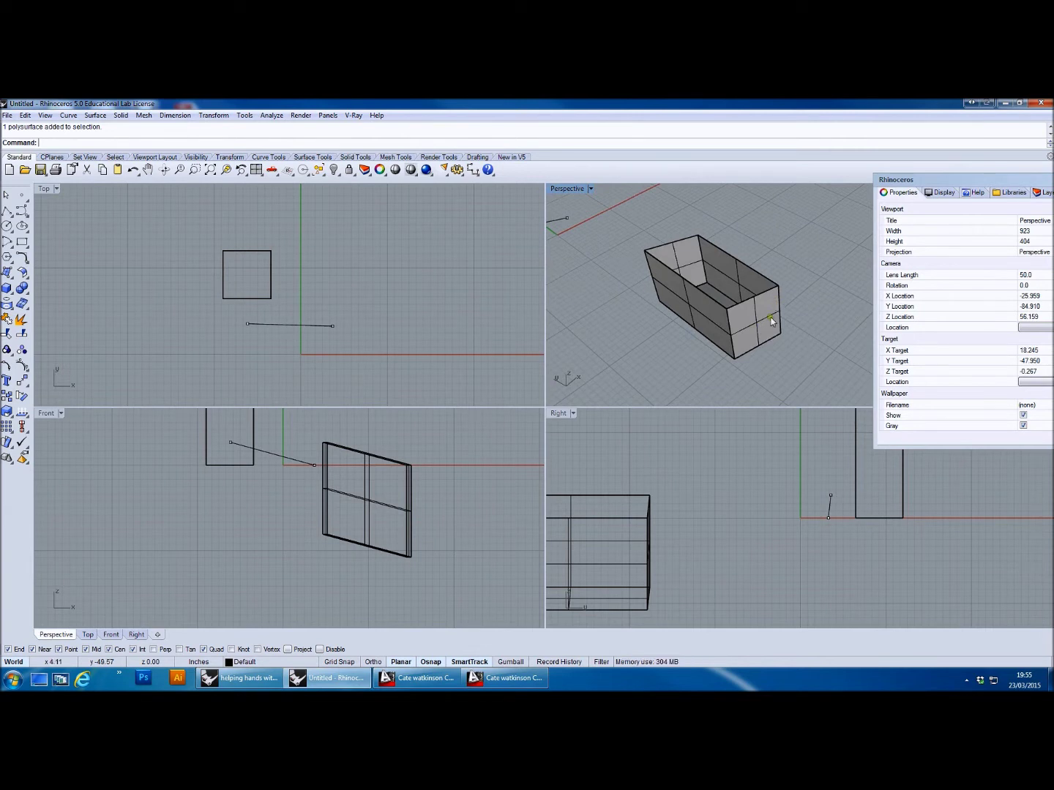
right_click_drag(741, 311, 732, 331)
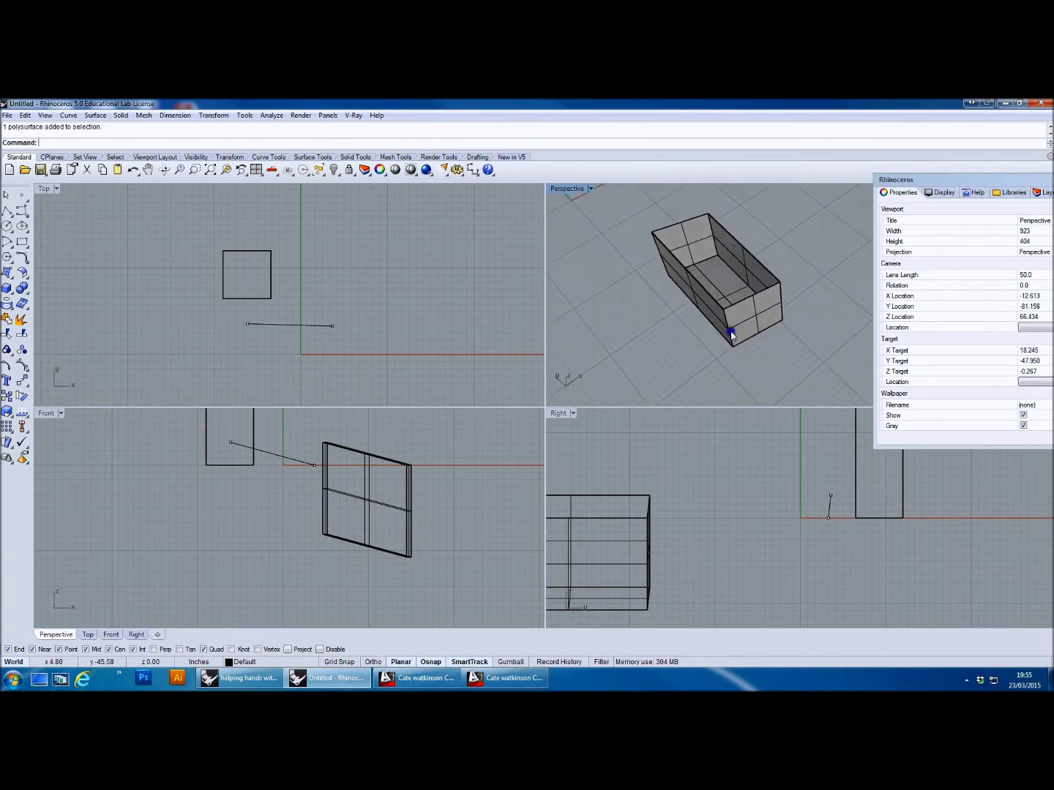
scroll(278, 320, "up", 3)
scroll(280, 316, "up", 5)
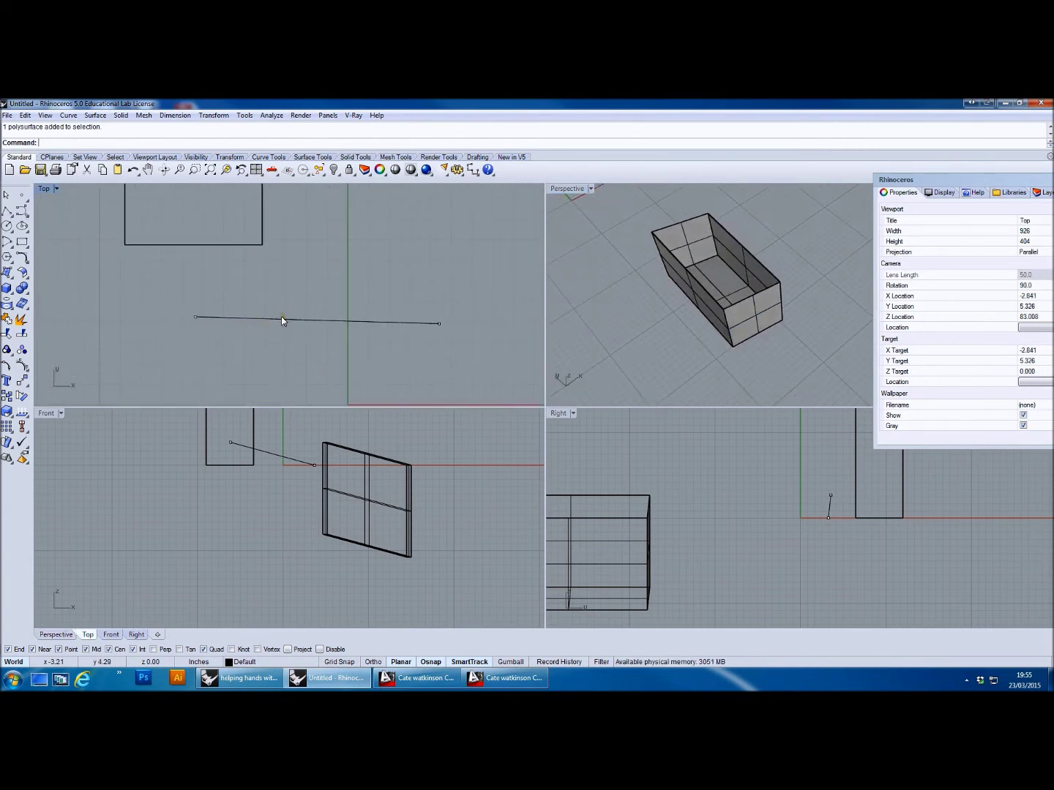
scroll(301, 310, "down", 6)
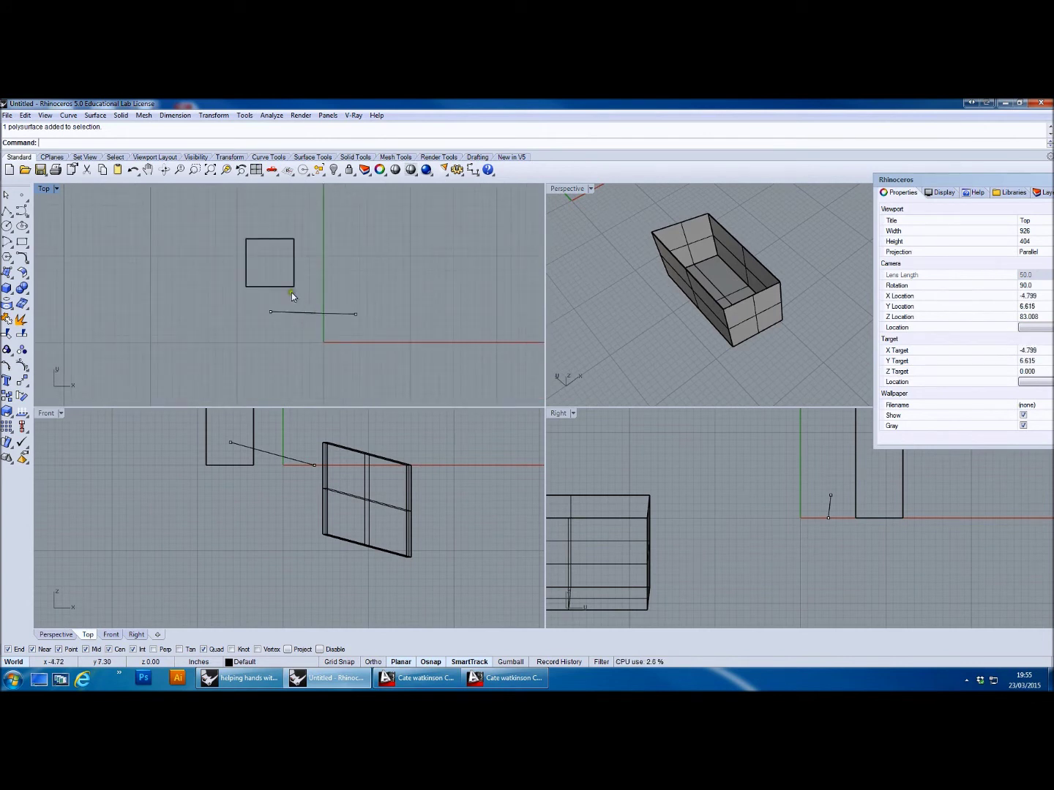
scroll(286, 285, "up", 6)
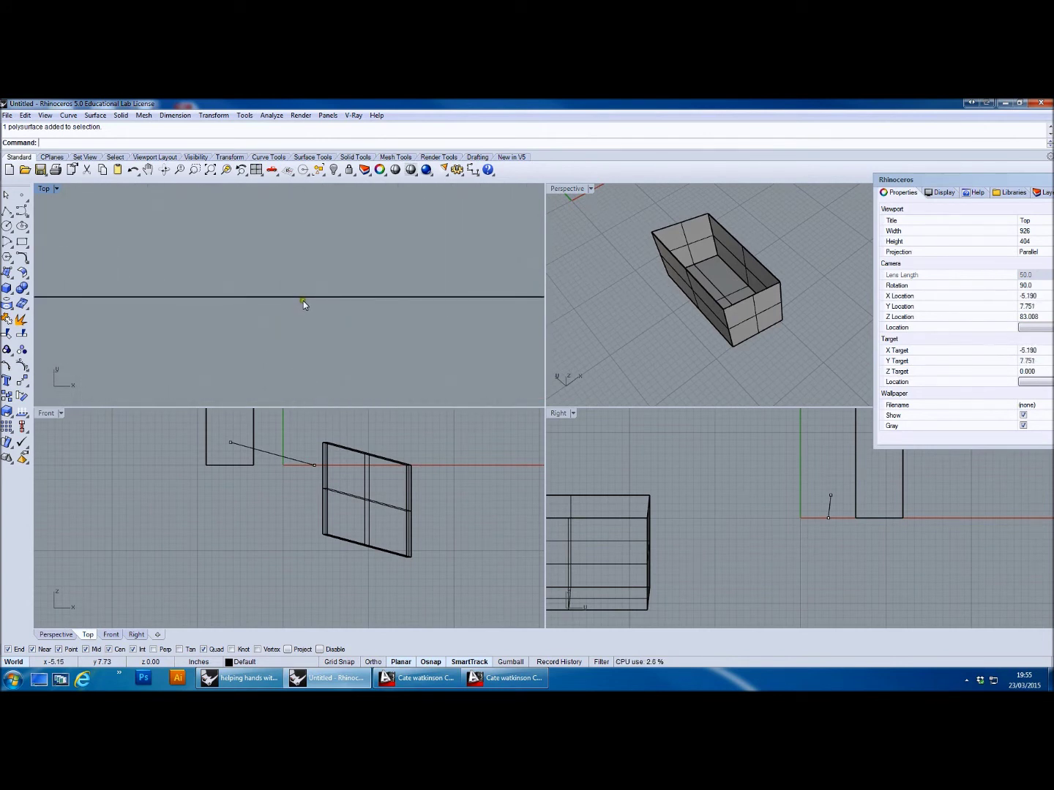
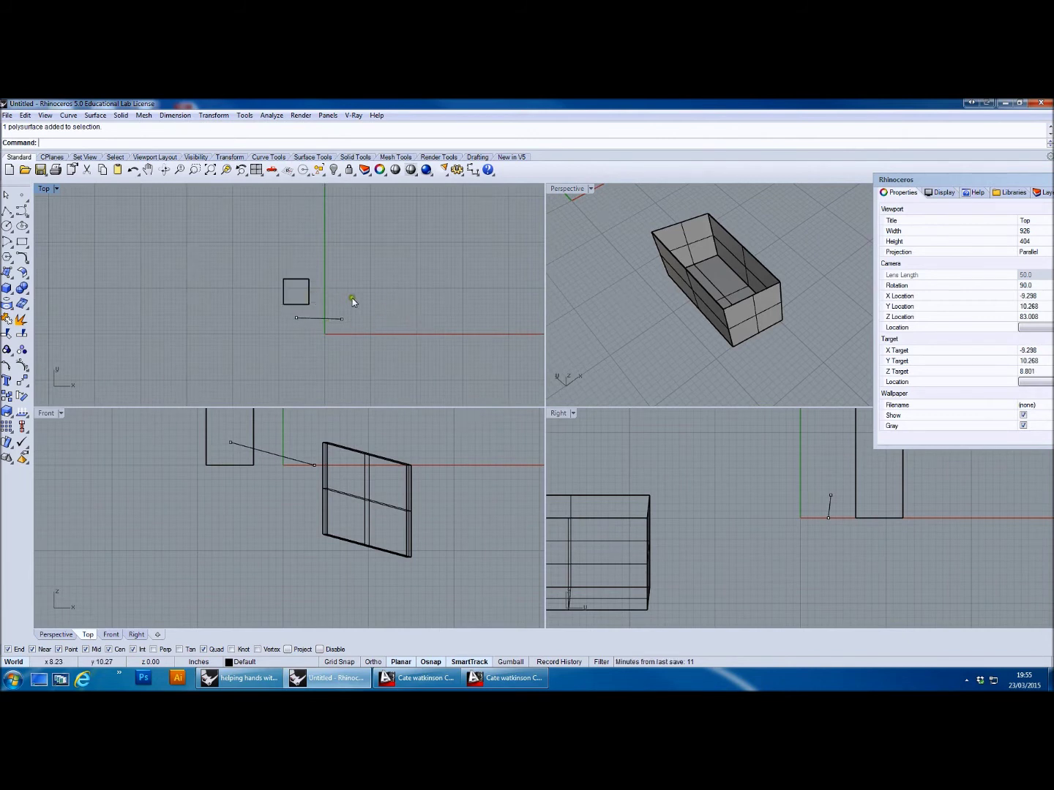
right_click_drag(738, 307, 675, 339)
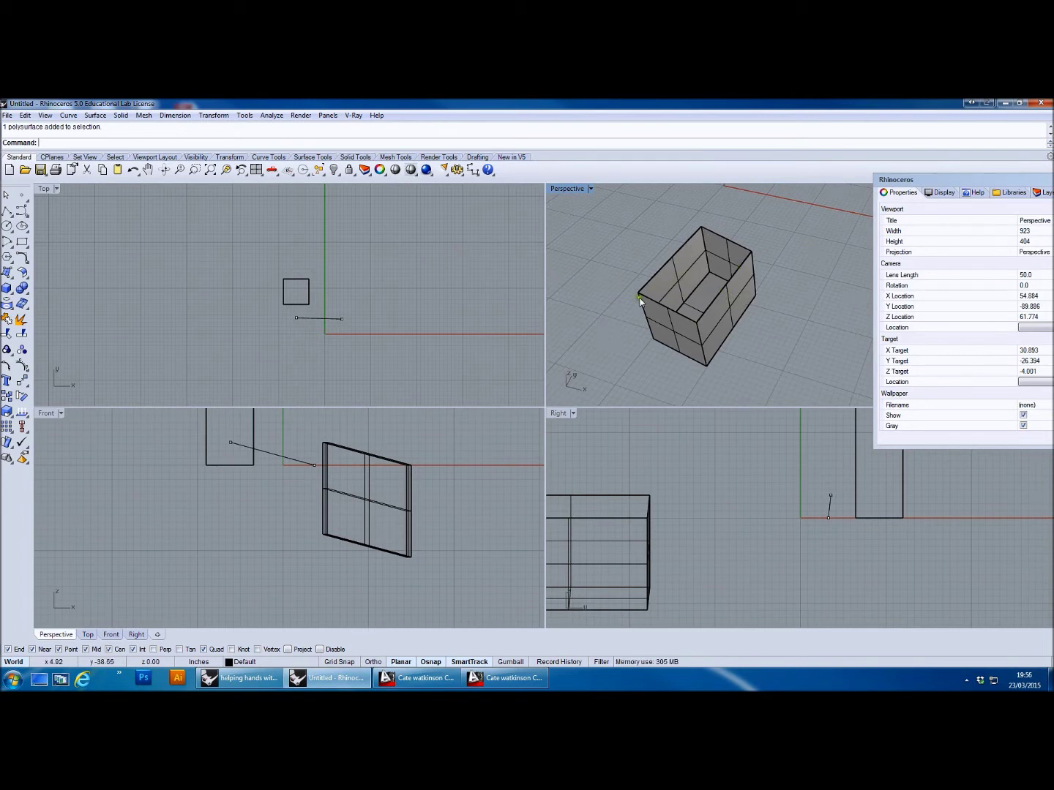
mouse_move(780, 305)
right_mouse_down()
mouse_move(783, 340)
mouse_move(727, 320)
mouse_move(724, 338)
mouse_move(764, 370)
mouse_move(697, 357)
mouse_move(804, 370)
mouse_move(775, 325)
right_mouse_up()
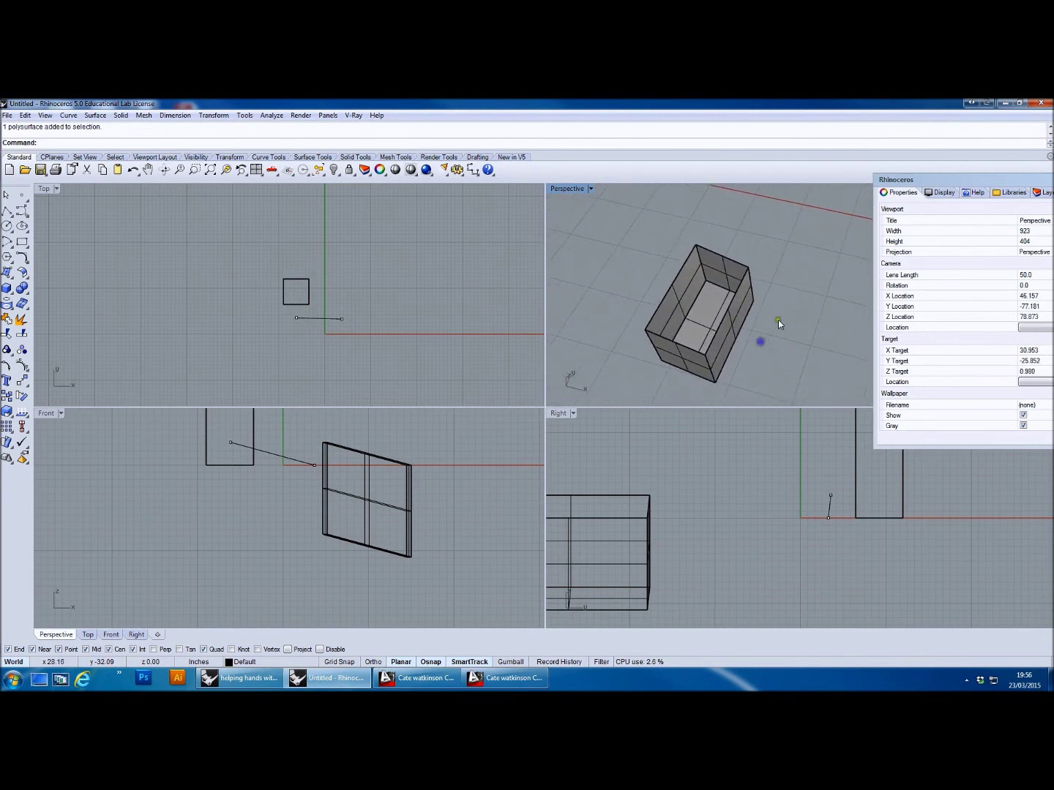
- Delete the topless box and all remaining geometry so the model is empty
left_click_drag(769, 291, 584, 379)
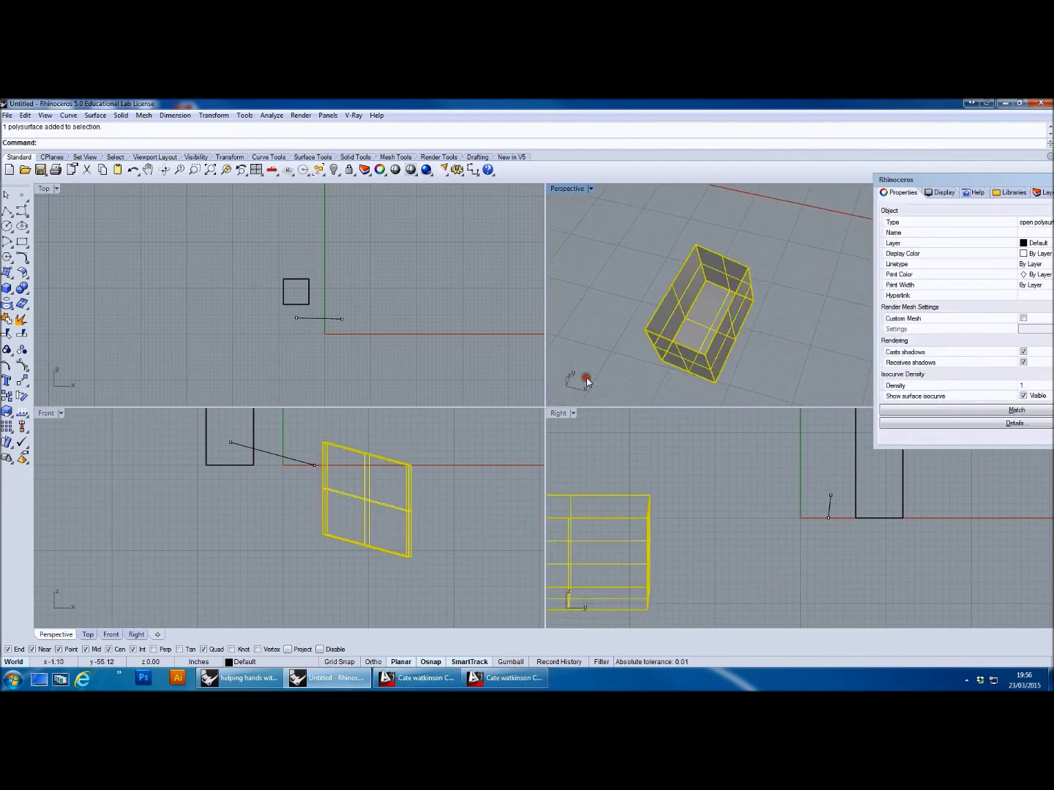
key("Delete")
left_click(341, 306)
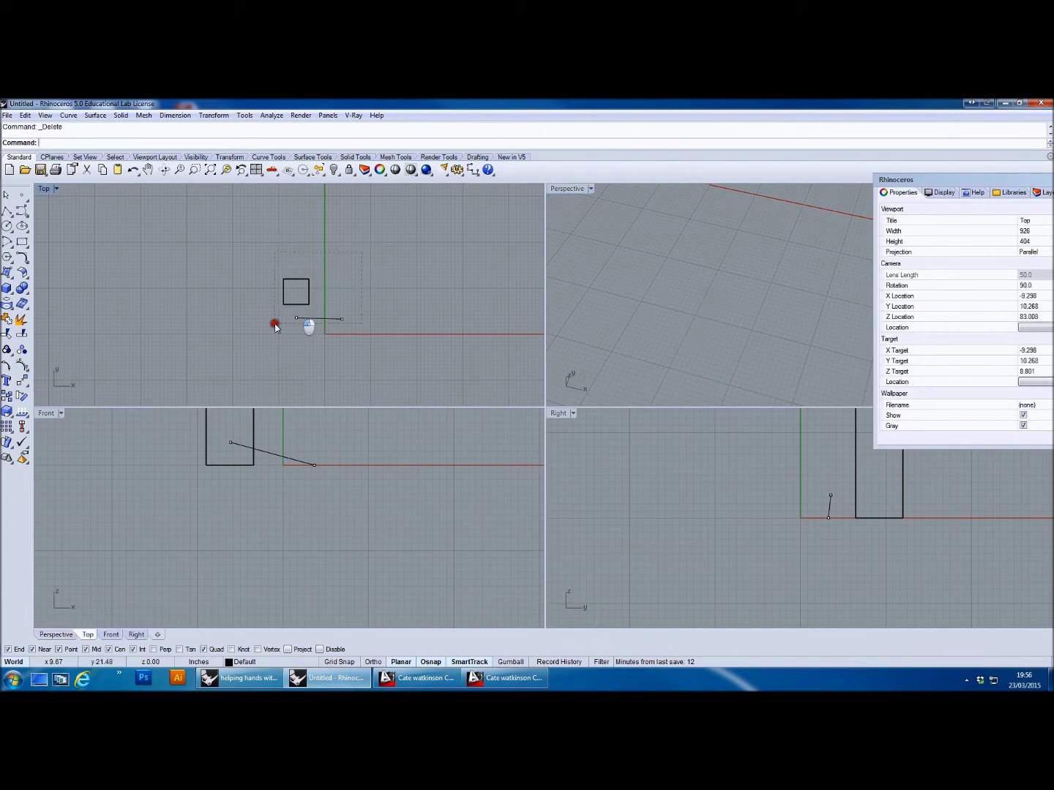
key("ctrl+a")
key("Delete")
right_click_drag(360, 330, 292, 302)
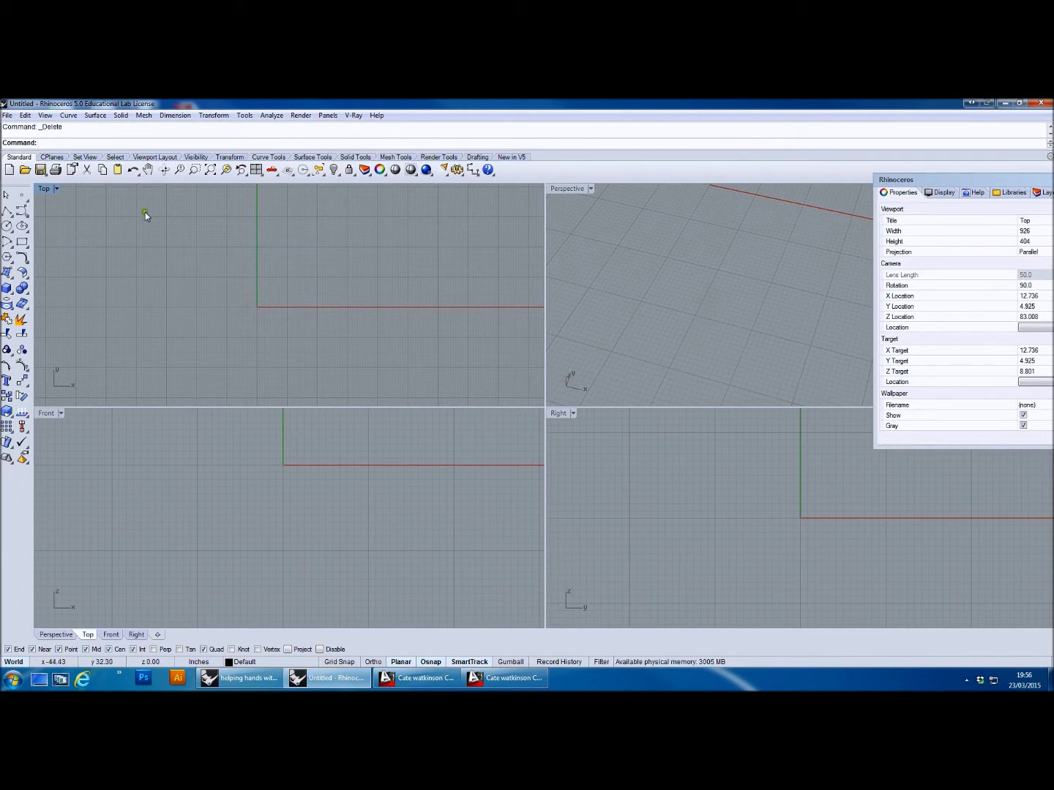
left_click(7, 289)
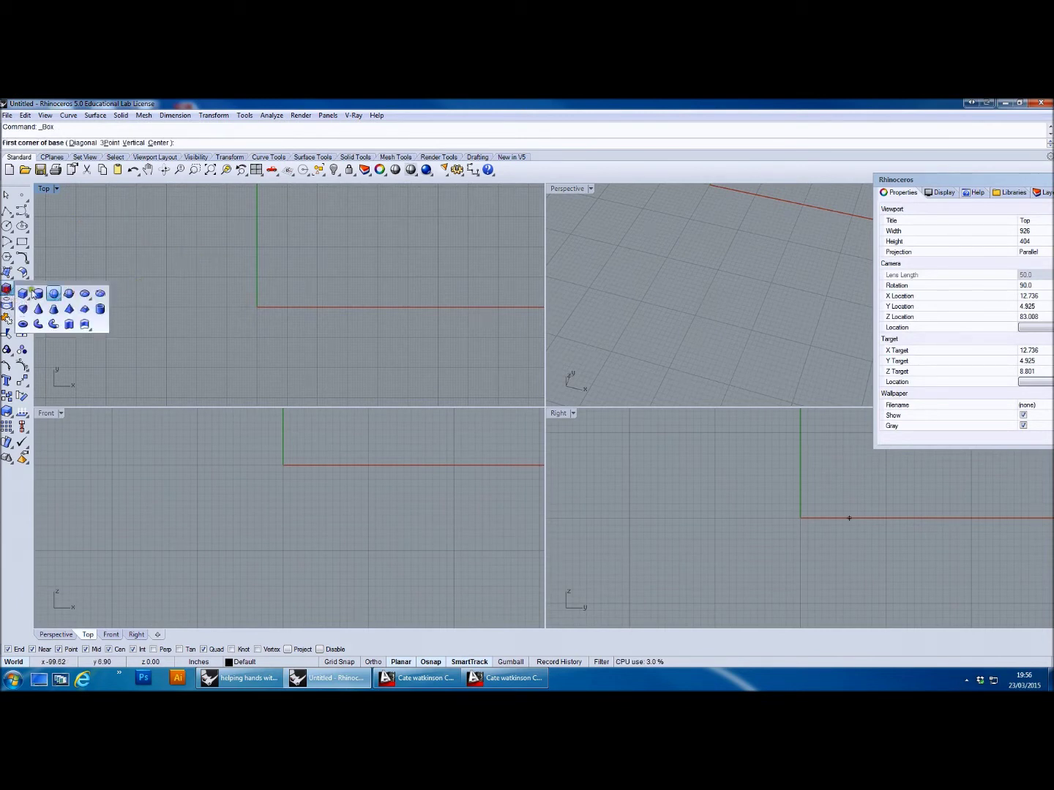
left_click(93, 264)
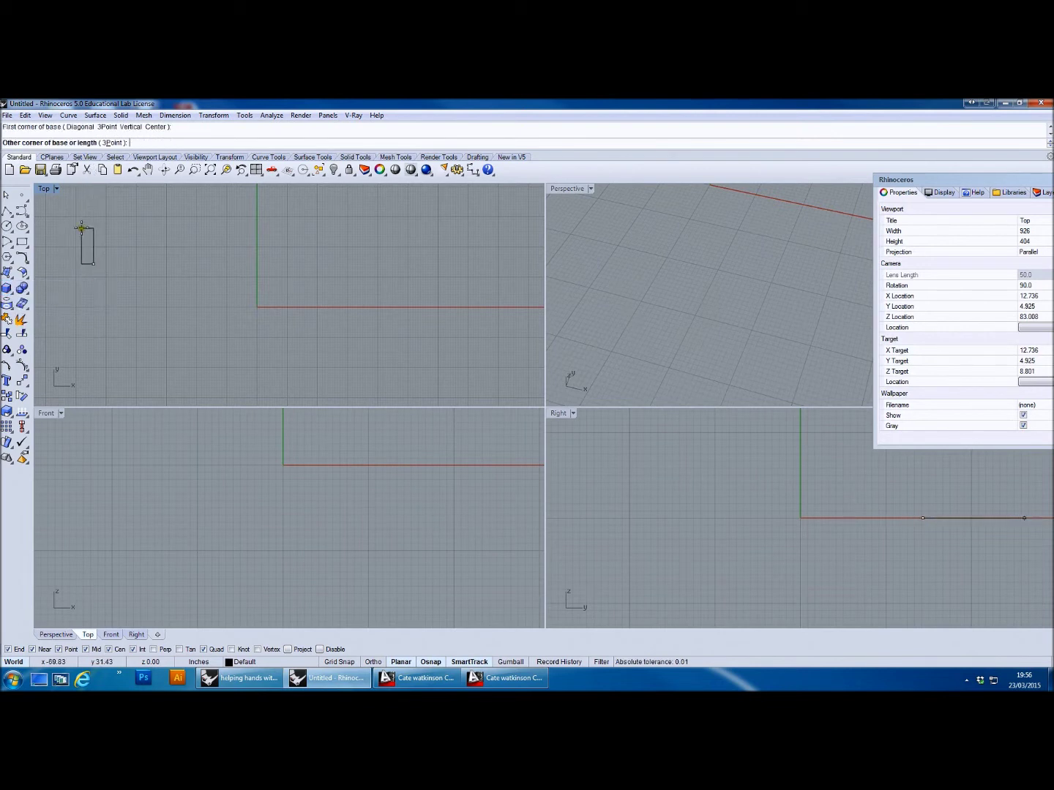
key("Escape")
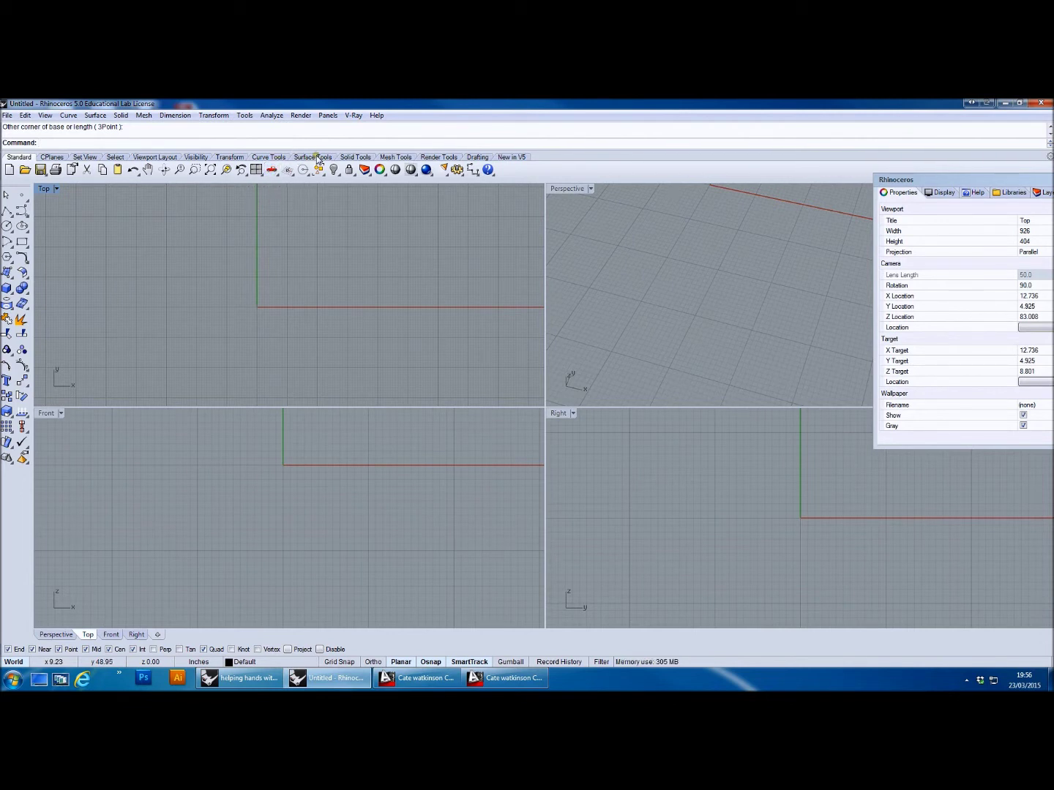
left_click(353, 160)
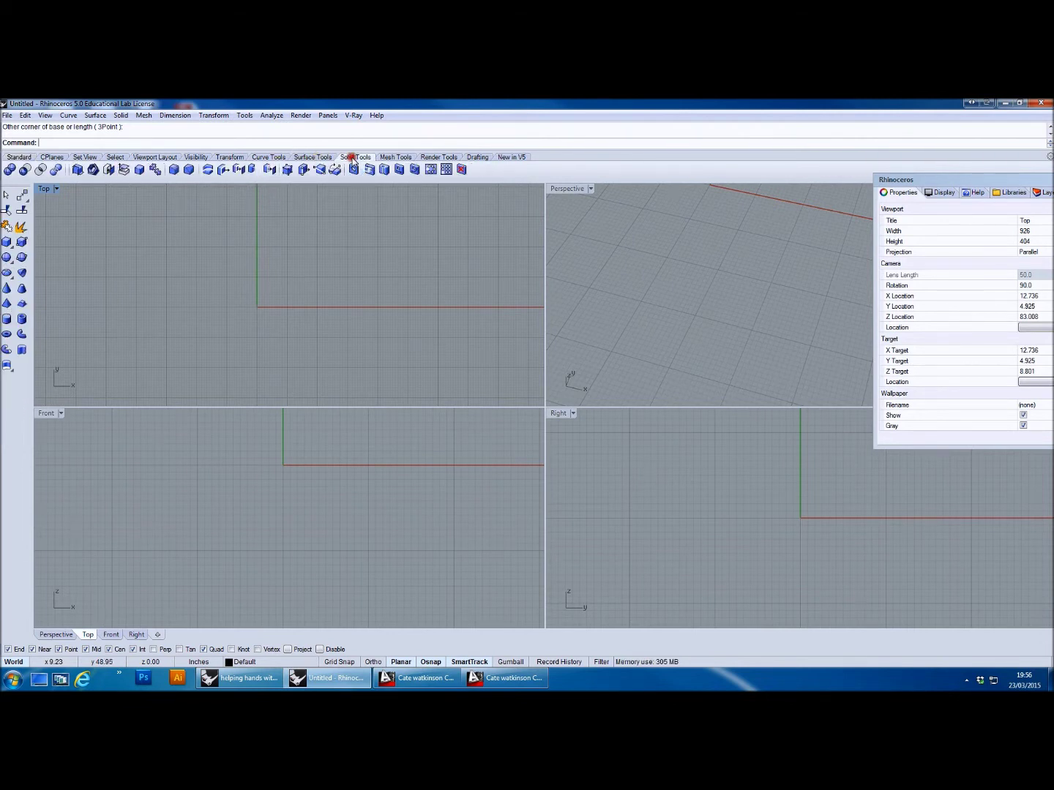
left_click(7, 242)
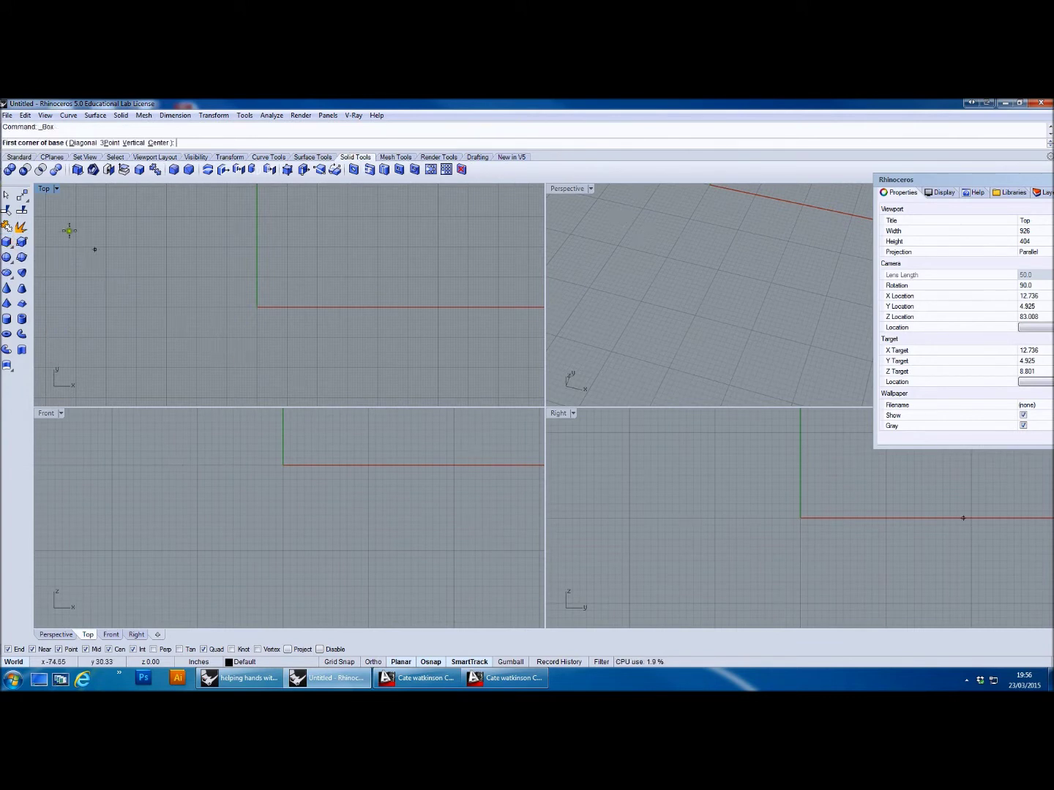
key("Escape")
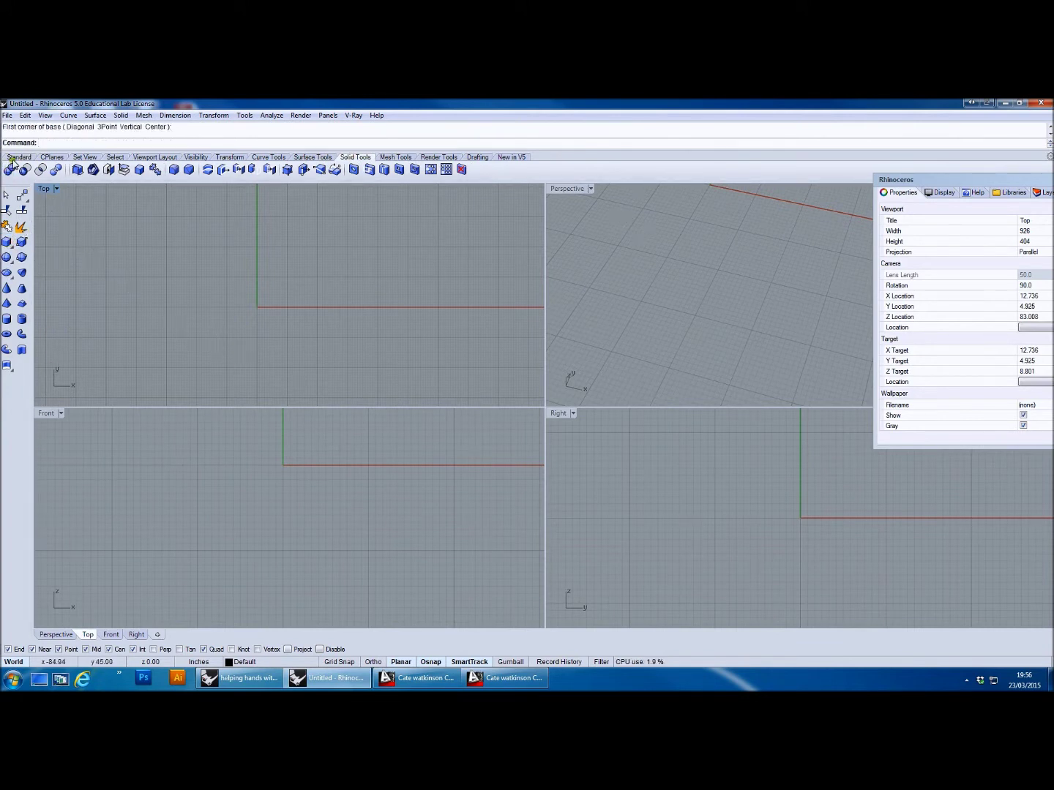
- Draw a closed stepped polyline profile in the top view, starting and ending at the origin with Ortho on
left_click(13, 157)
left_click(9, 213)
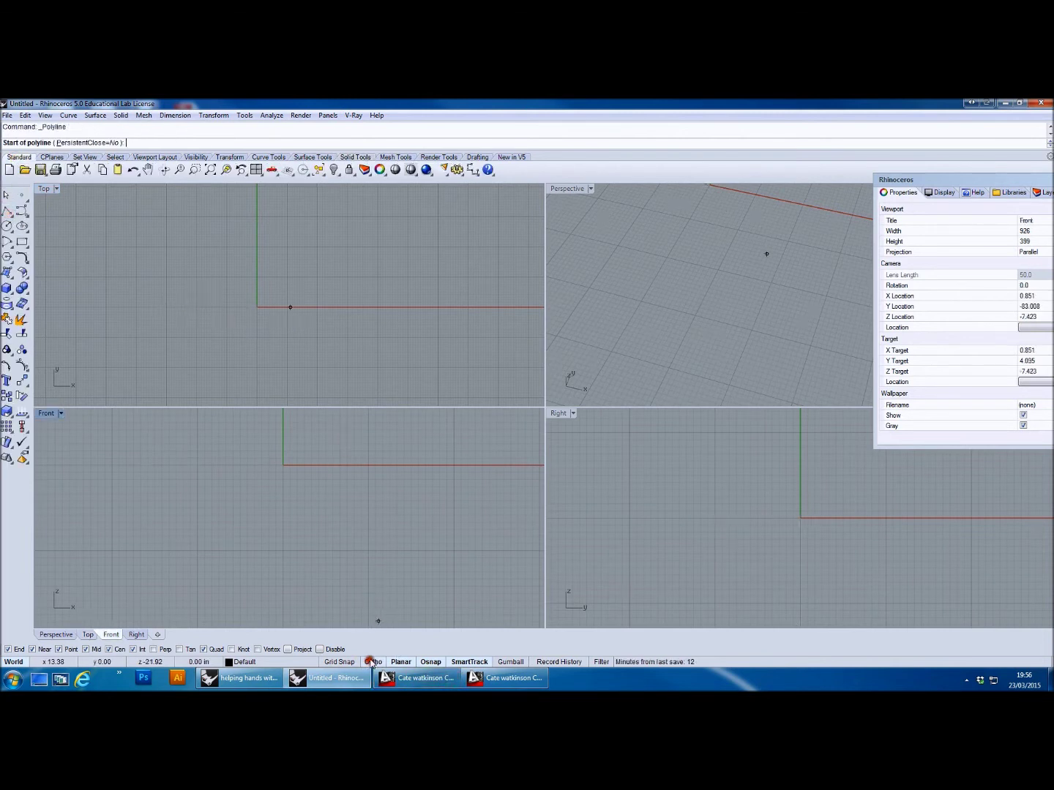
left_click(260, 310)
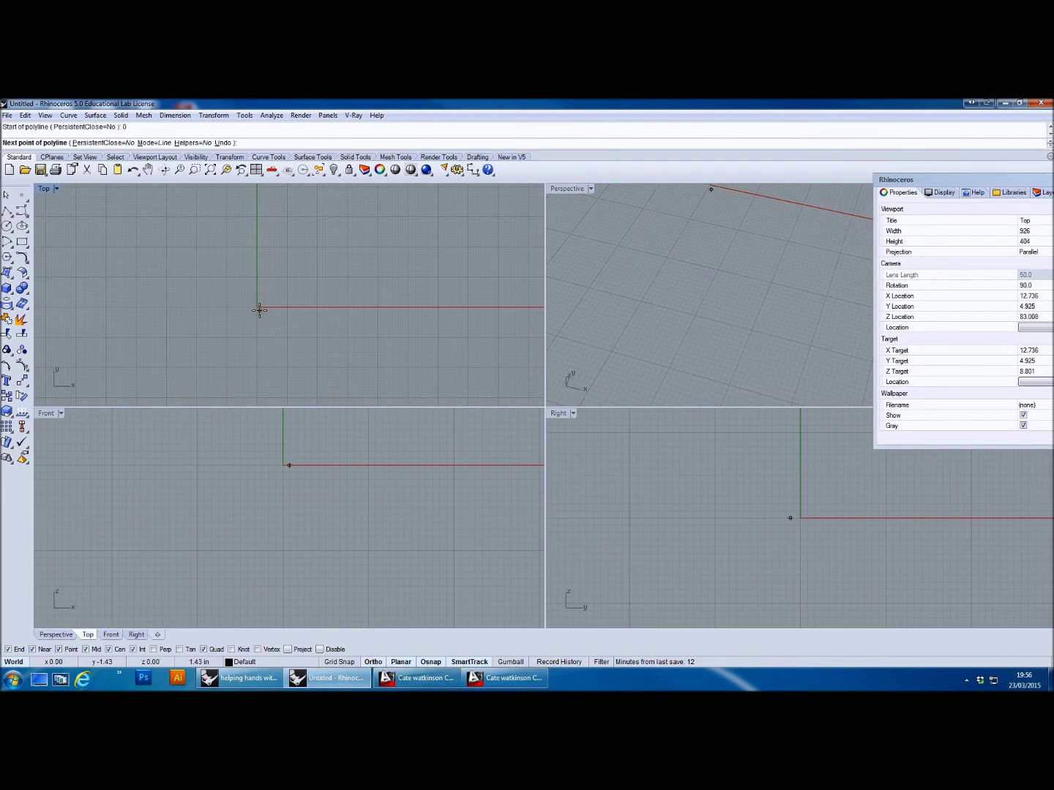
left_click(385, 307)
left_click(375, 231)
left_click(293, 230)
left_click(293, 270)
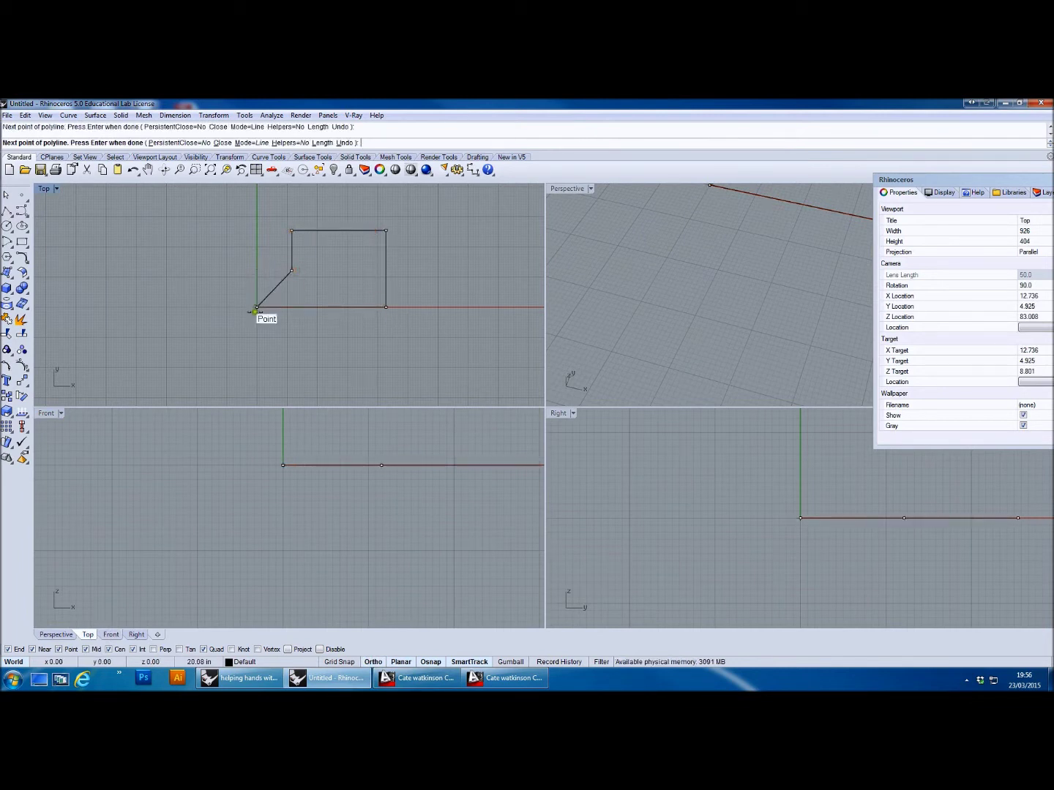
left_click(254, 278)
left_click(256, 286)
left_click(207, 286)
left_click(207, 220)
left_click(163, 220)
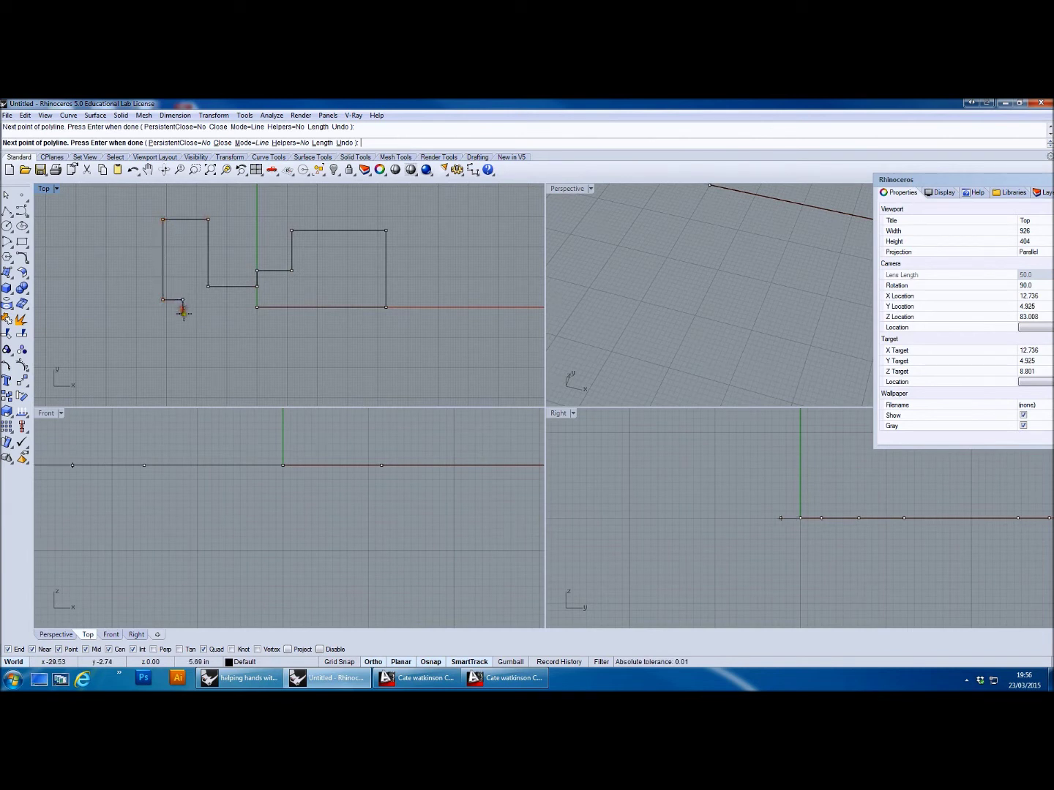
left_click(183, 306)
key("Return")
scroll(290, 331, "down", 3)
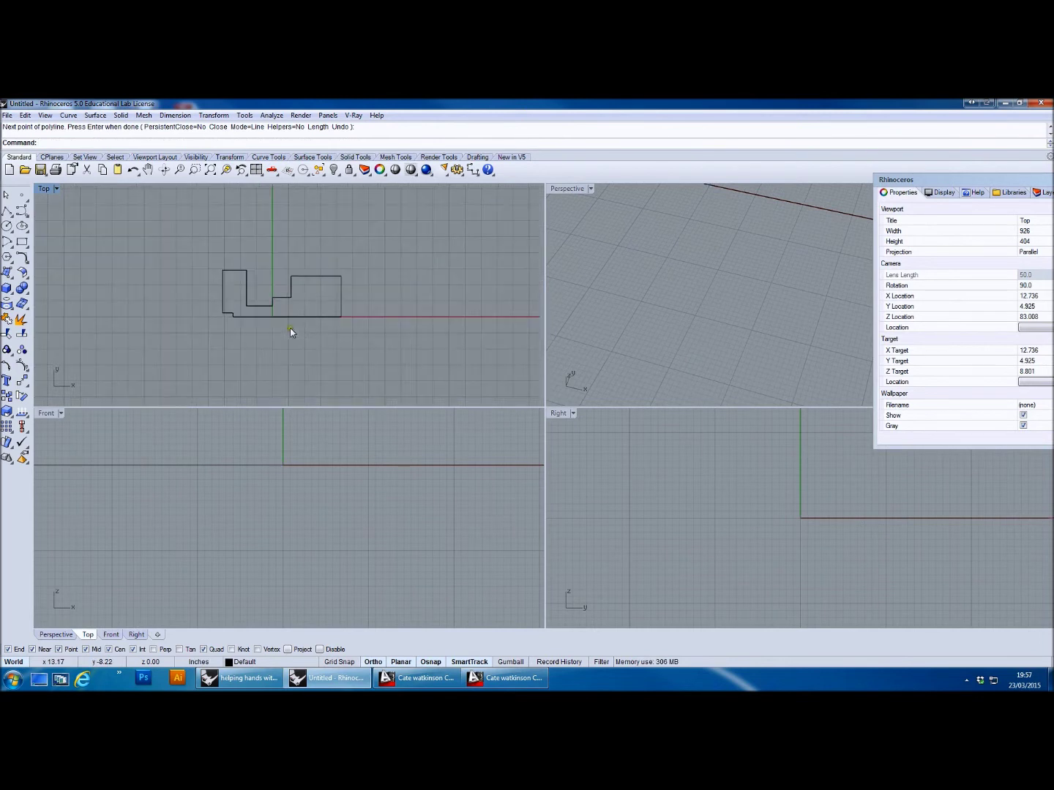
- Try extruding the closed profile upward about 29.7 inches with the Solid option set to No, and undo the extrusion
left_click(341, 308)
scroll(327, 340, "down", 3)
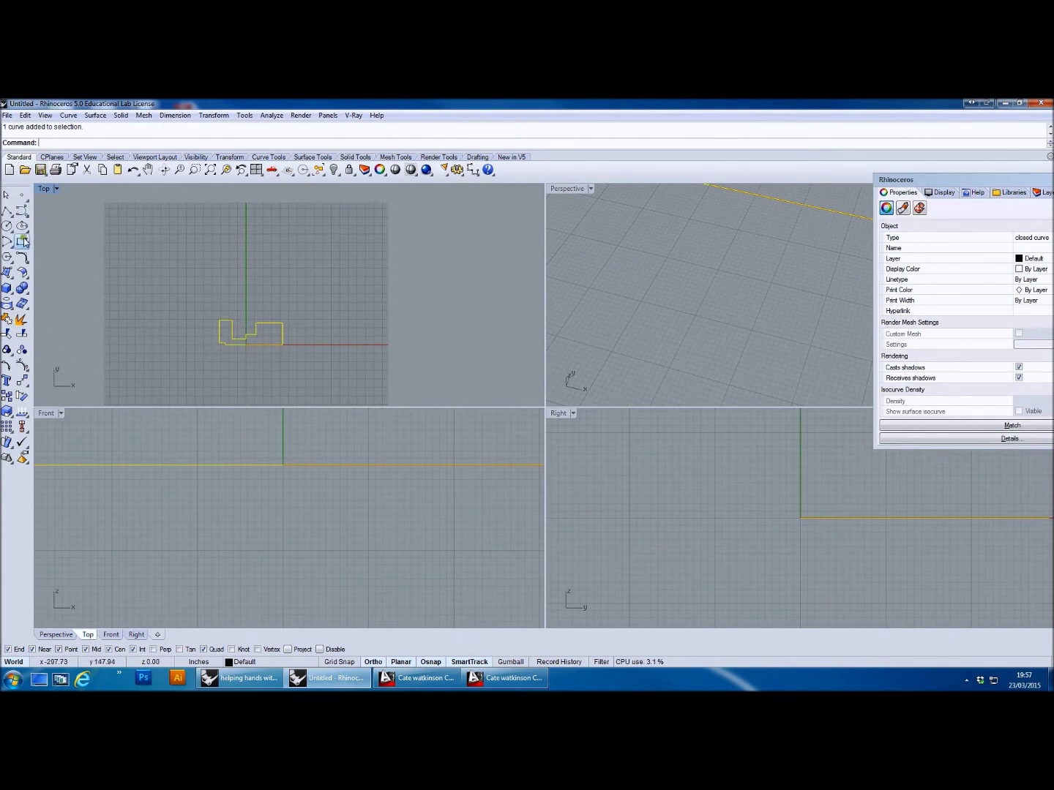
left_click(356, 157)
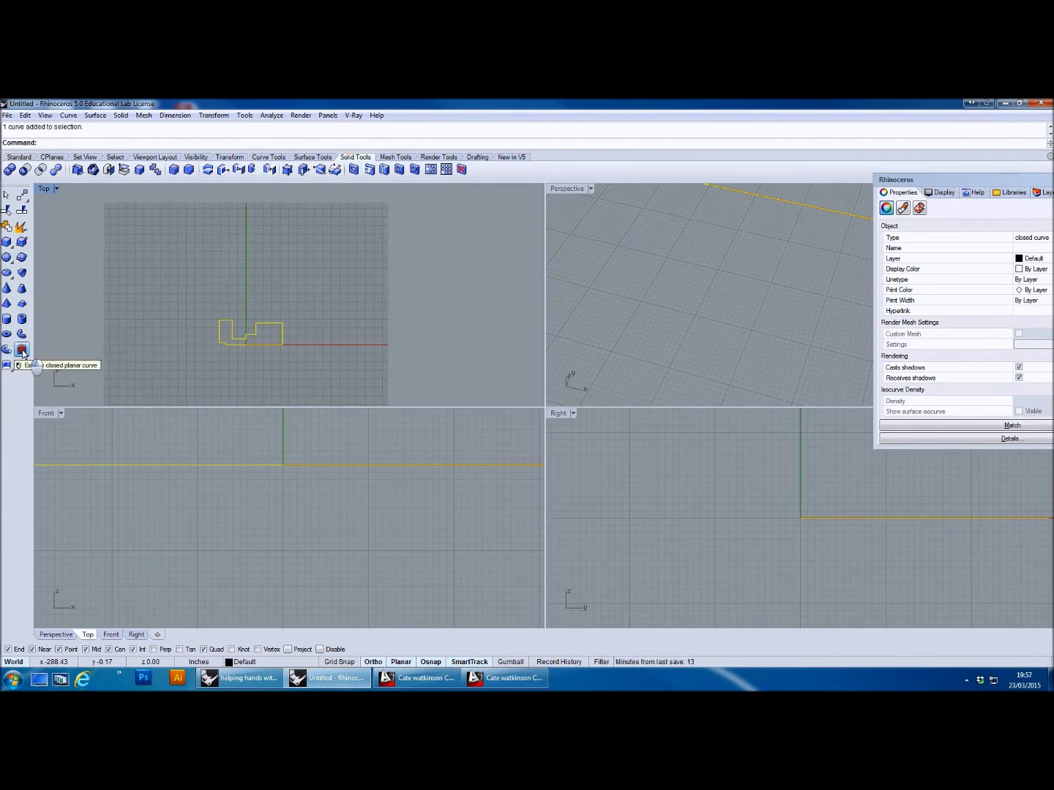
left_click(22, 351)
scroll(728, 293, "down", 3)
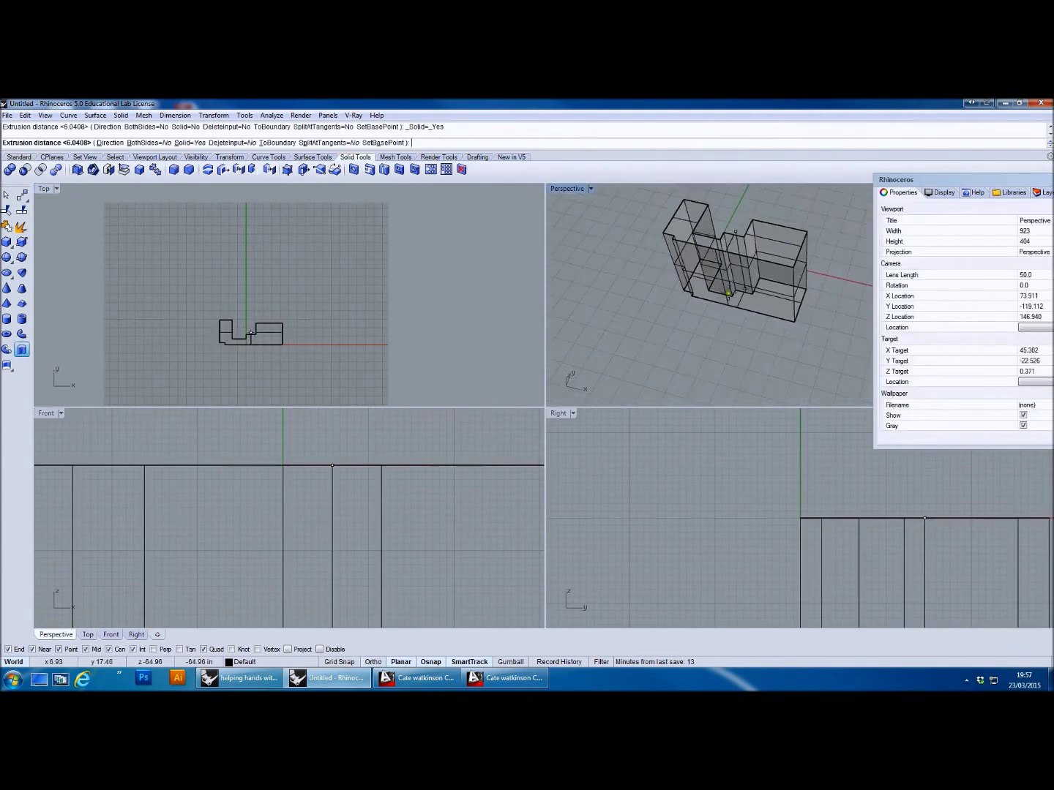
left_click(188, 144)
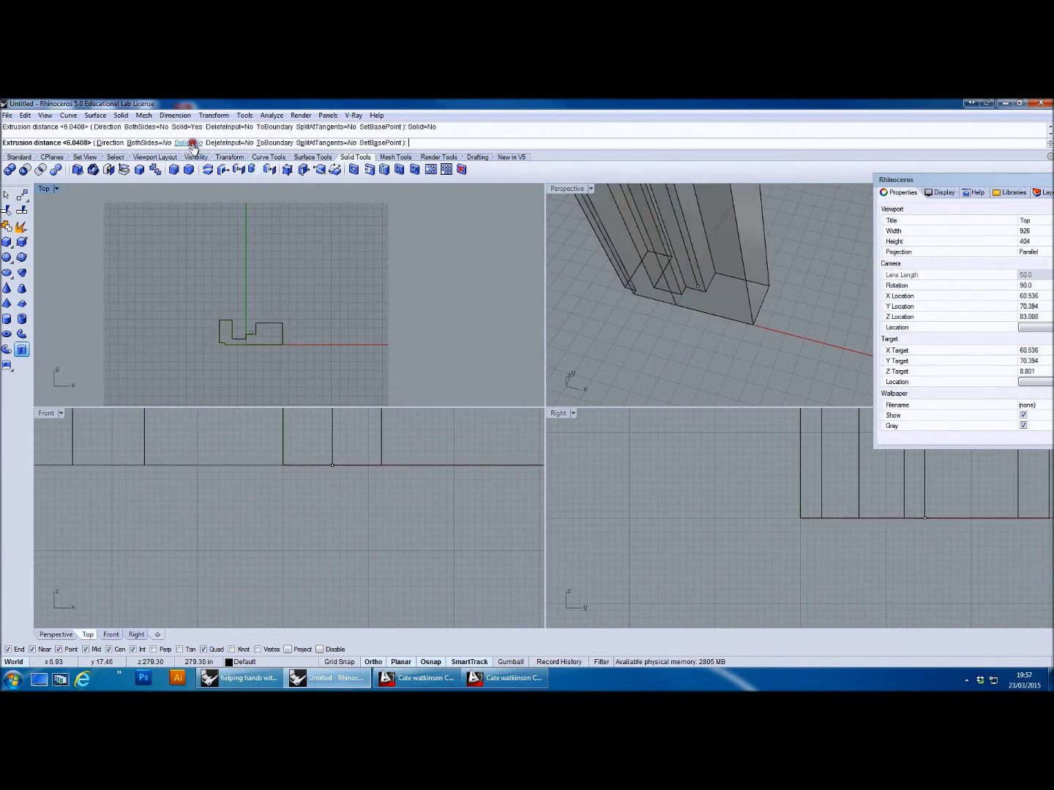
left_click(686, 261)
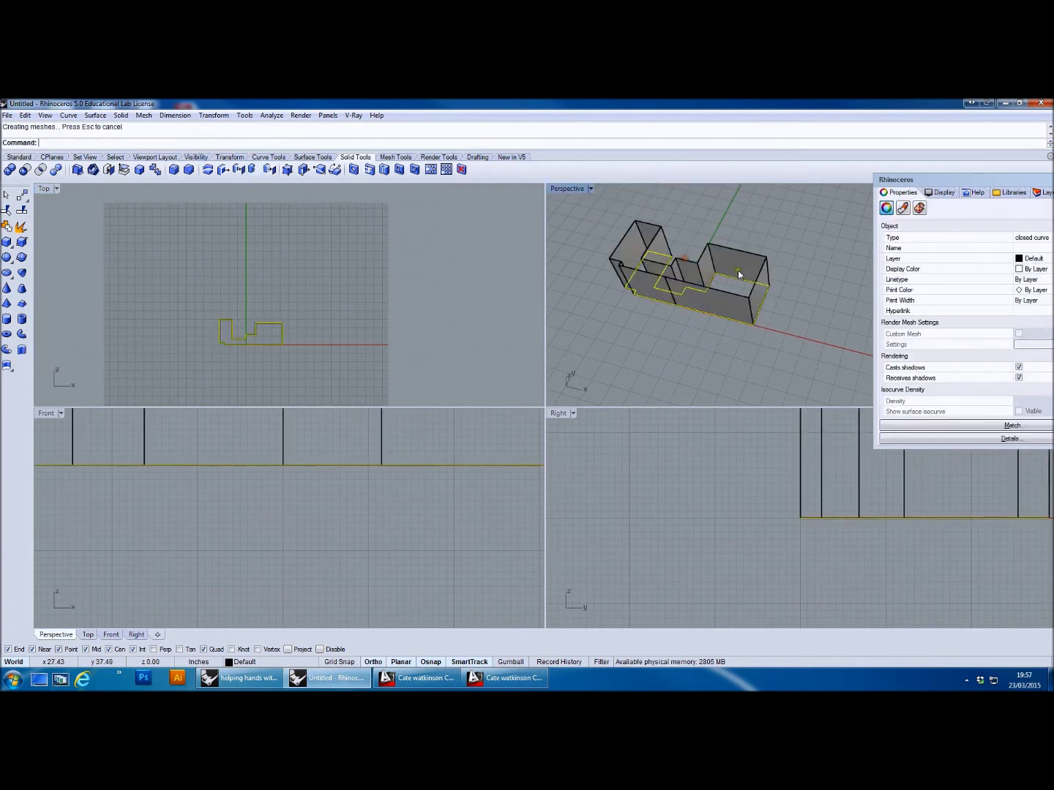
key("Escape")
right_click_drag(716, 284, 664, 314)
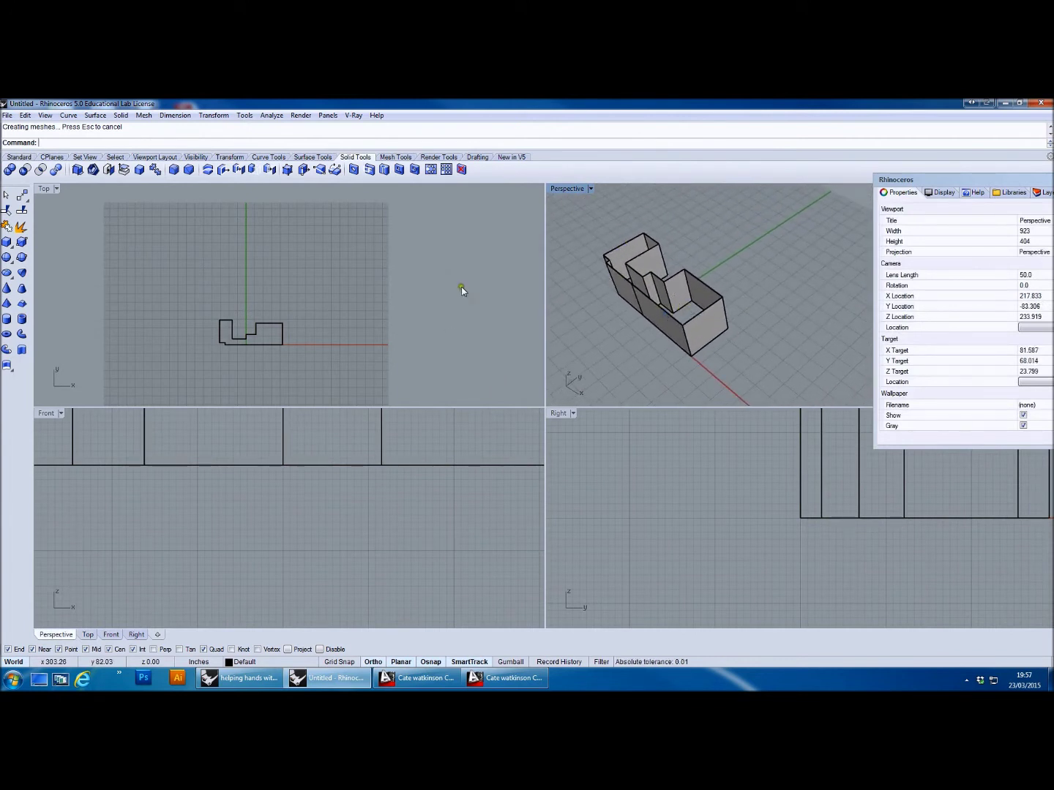
key("ctrl+z")
- Extrude the closed stepped profile upward with the Solid option set to Yes and view the capped result in perspective
key("Return")
left_click(642, 316)
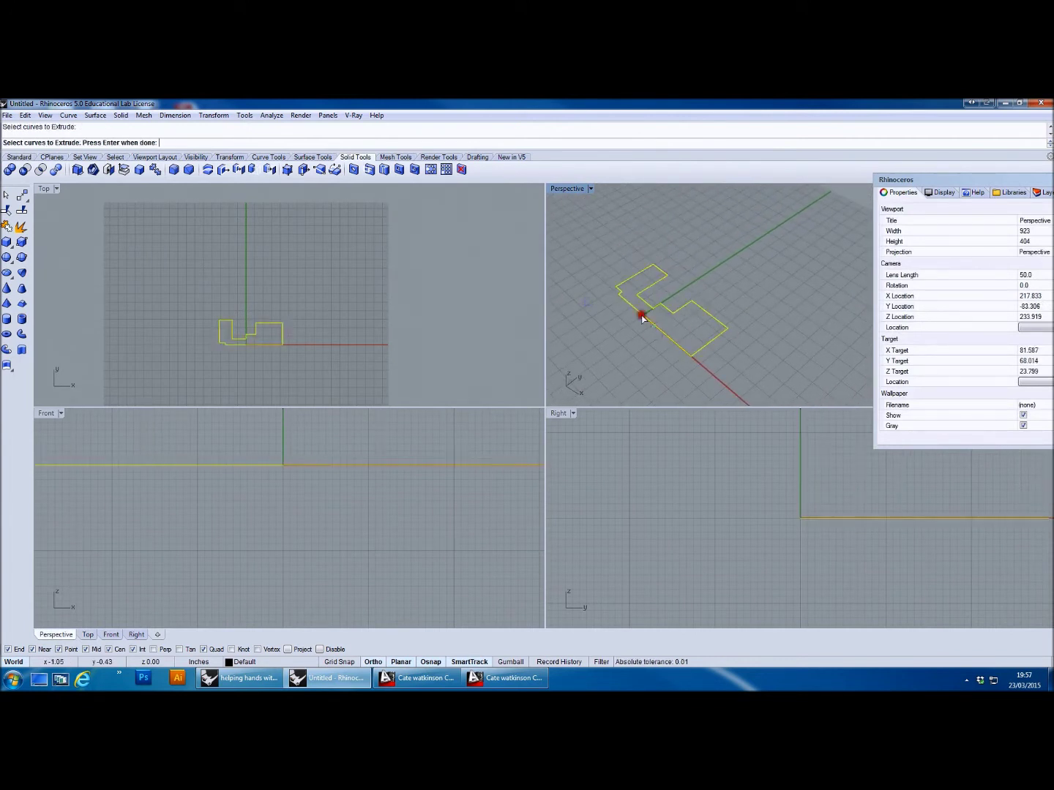
right_click(271, 212)
left_click(182, 143)
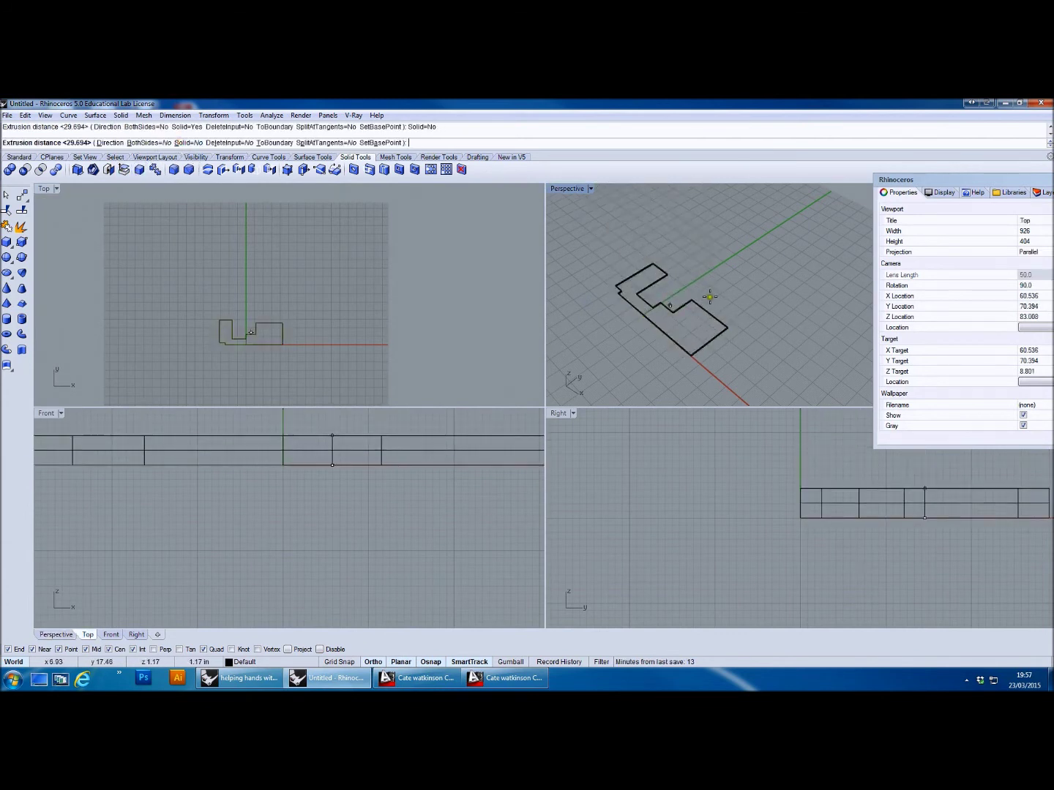
left_click(183, 143)
left_click(627, 274)
key("Escape")
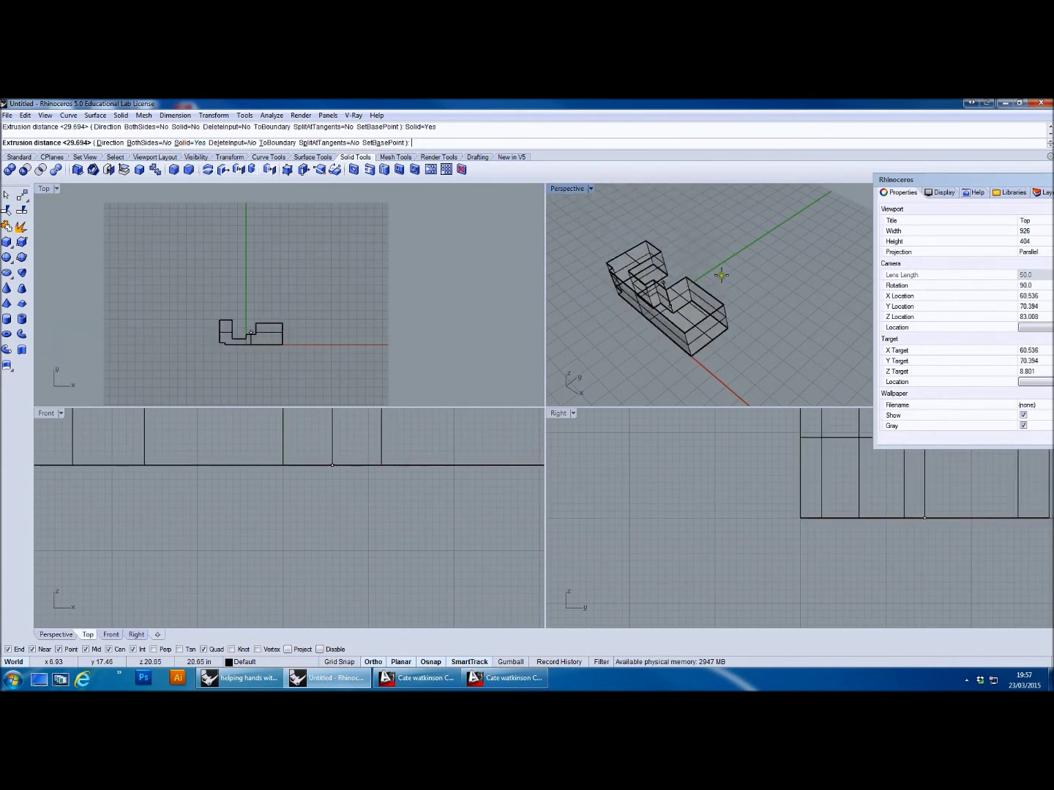
key("ctrl+alt+s")
right_click_drag(736, 267, 829, 254)
- Create a solid box beside the stepped solid, with its base on the x axis and slightly lower than the solid
left_click(7, 243)
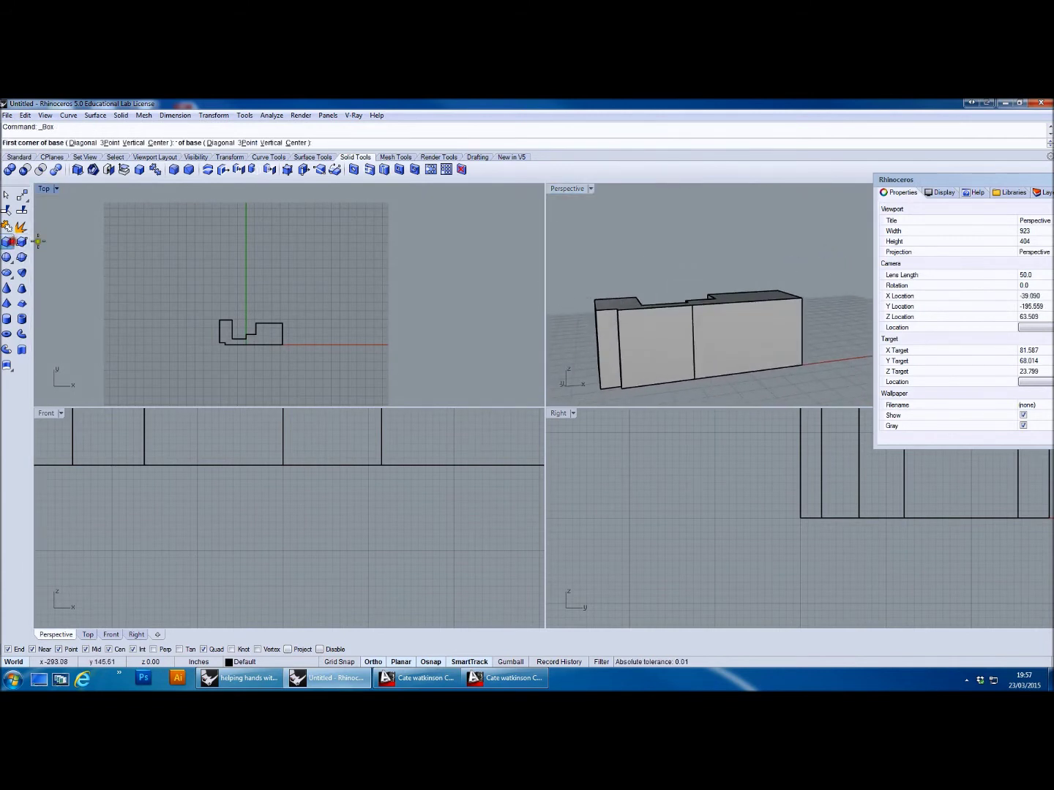
left_click(302, 345)
left_click(328, 328)
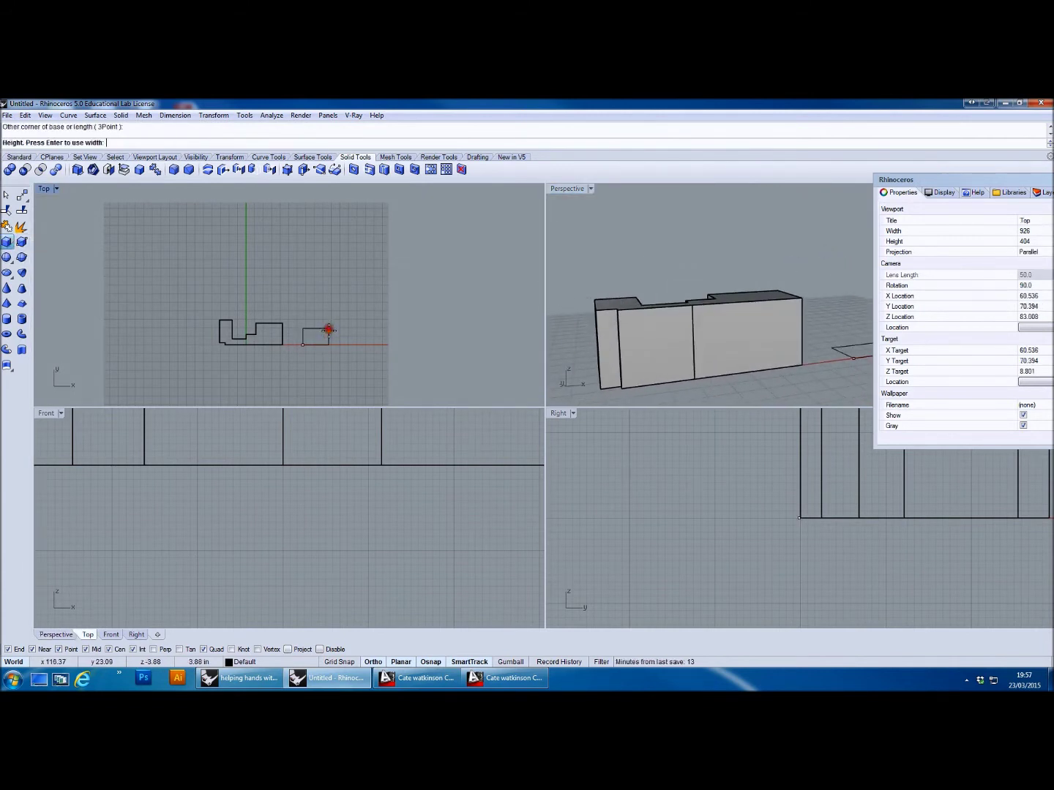
scroll(387, 491, "down", 5)
left_click(362, 489)
- Create a sphere of about 15 inches radius behind the box and raise it about 20 inches in the front view
left_click(6, 257)
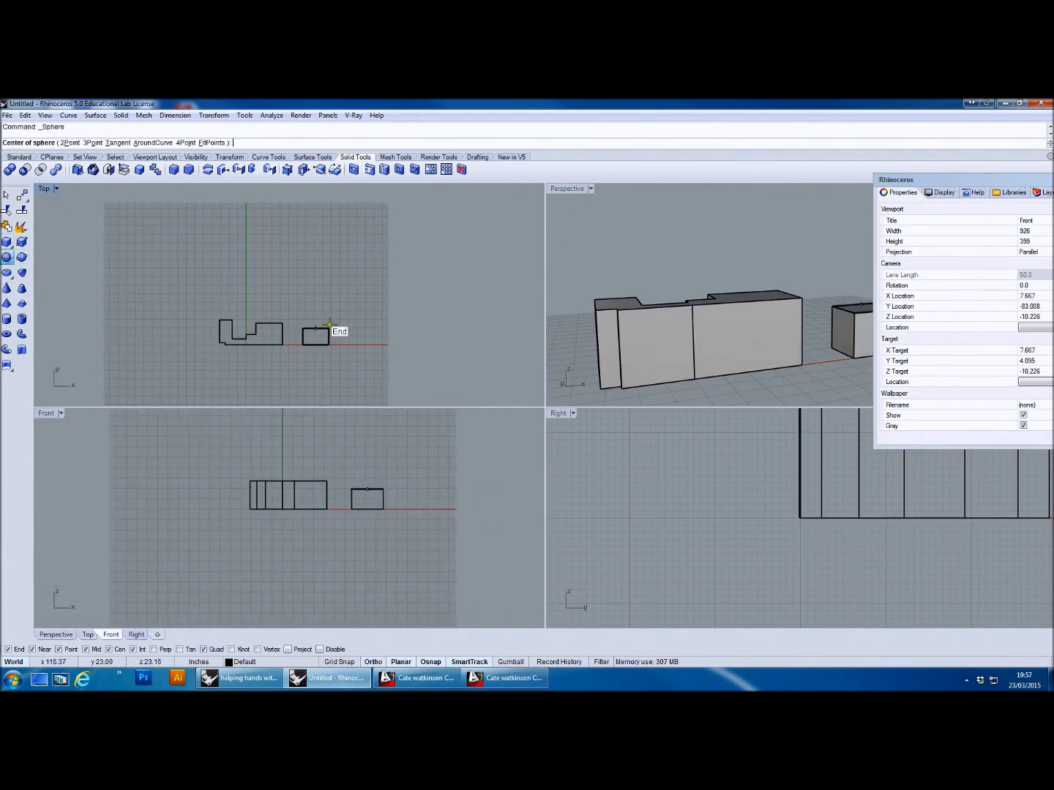
left_click(297, 307)
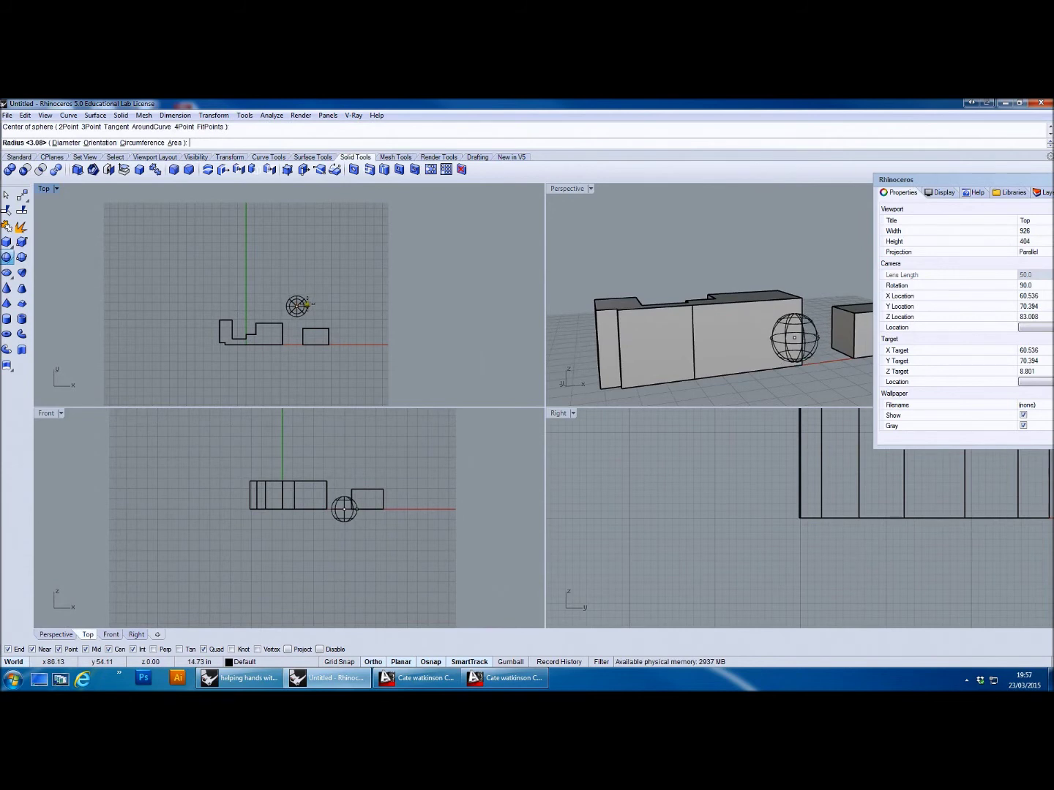
left_click(308, 301)
left_click(339, 504)
left_click_drag(338, 504, 339, 490)
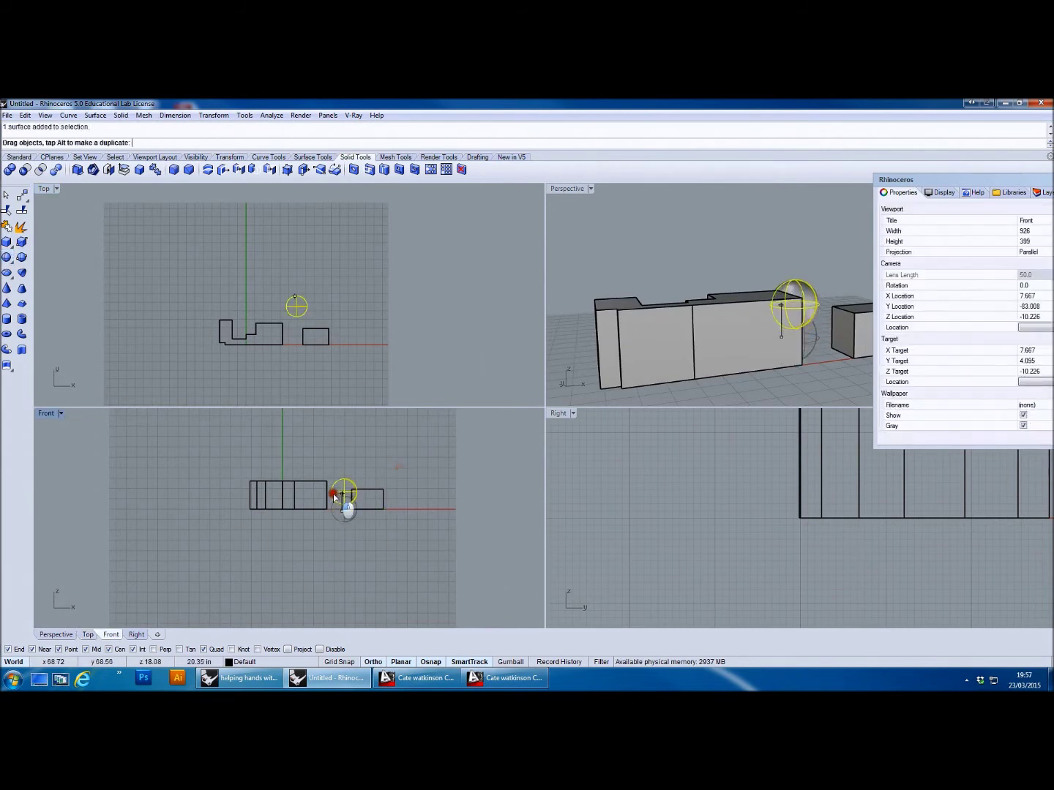
left_click(350, 292)
right_click_drag(763, 354, 706, 365)
- Duplicate the stepped solid extrusion twice and space the copies in a row behind the original along the y axis
left_click(272, 324)
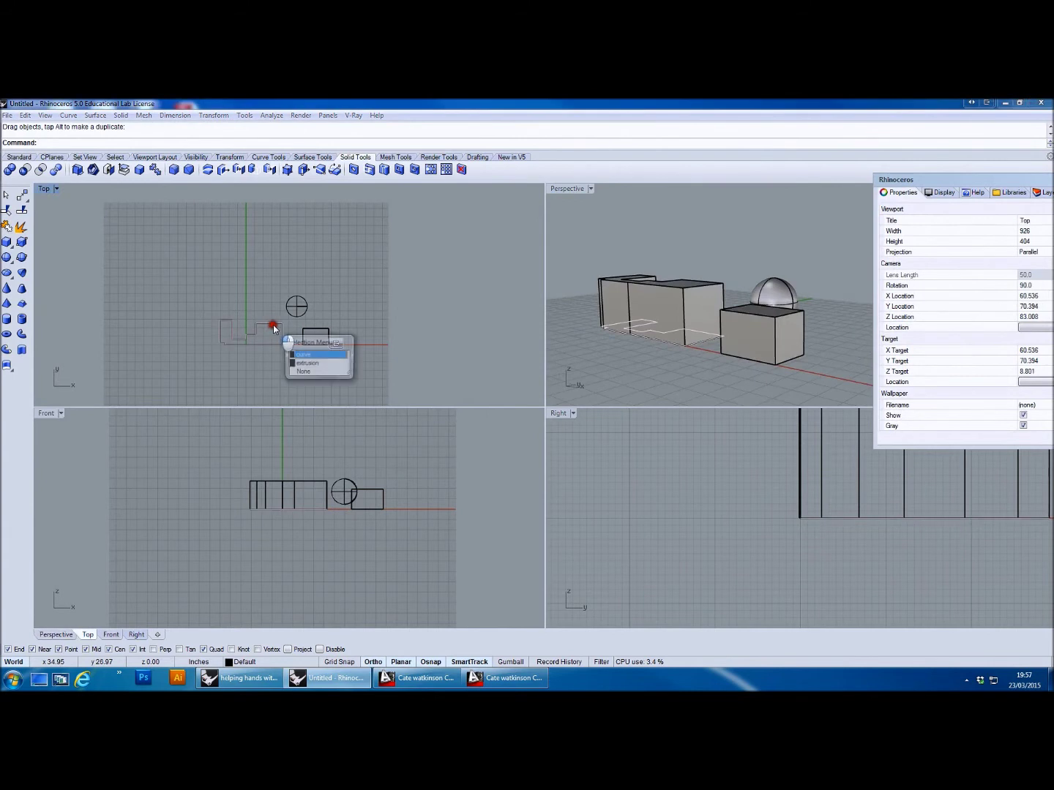
left_click(302, 364)
key("ctrl+c")
key("ctrl+v")
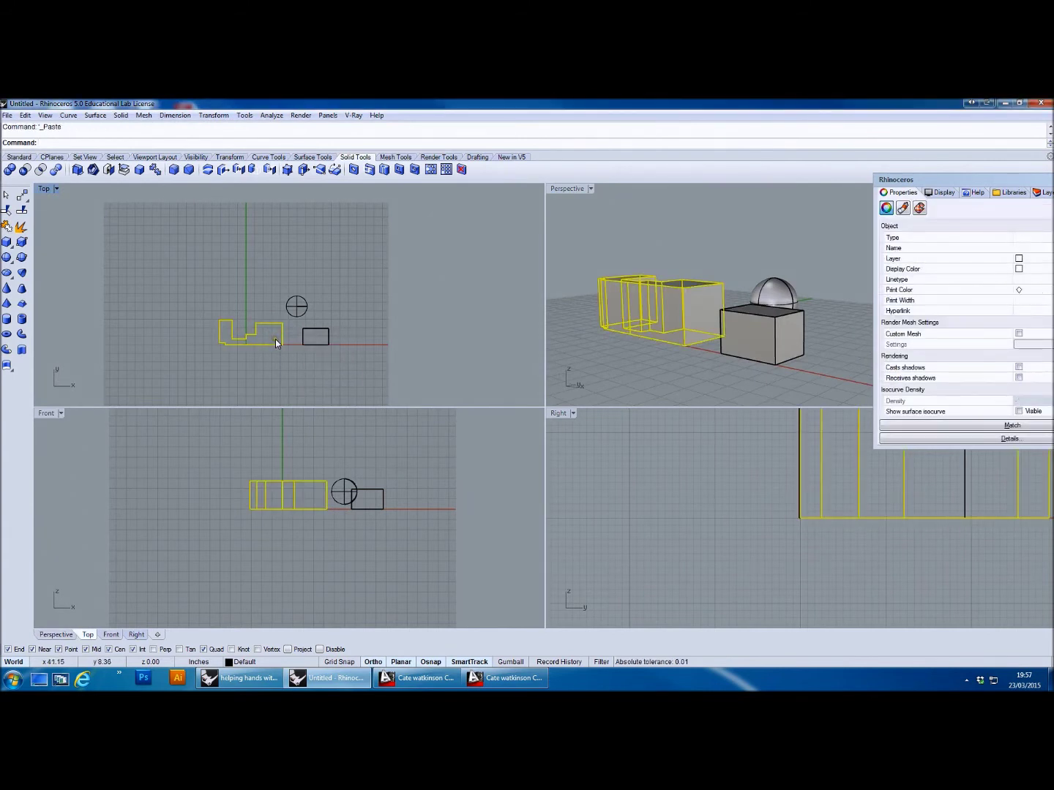
left_click_drag(278, 338, 269, 277)
left_click(269, 325)
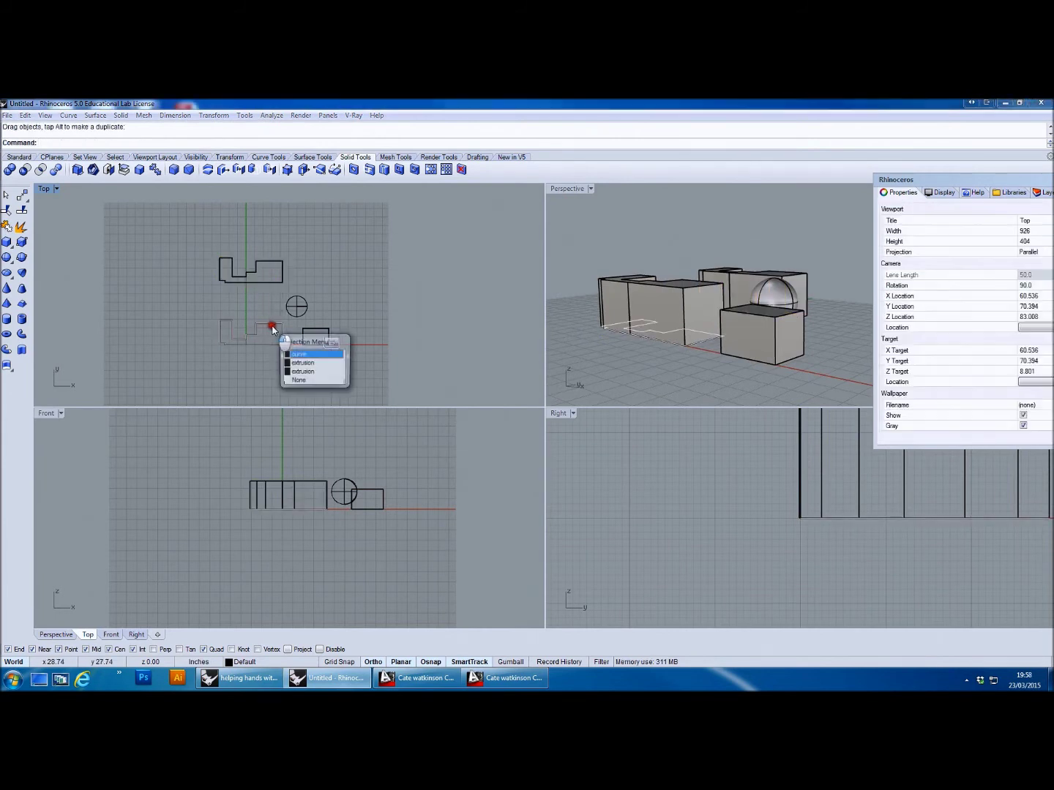
left_click(311, 370)
left_click_drag(285, 339, 263, 213)
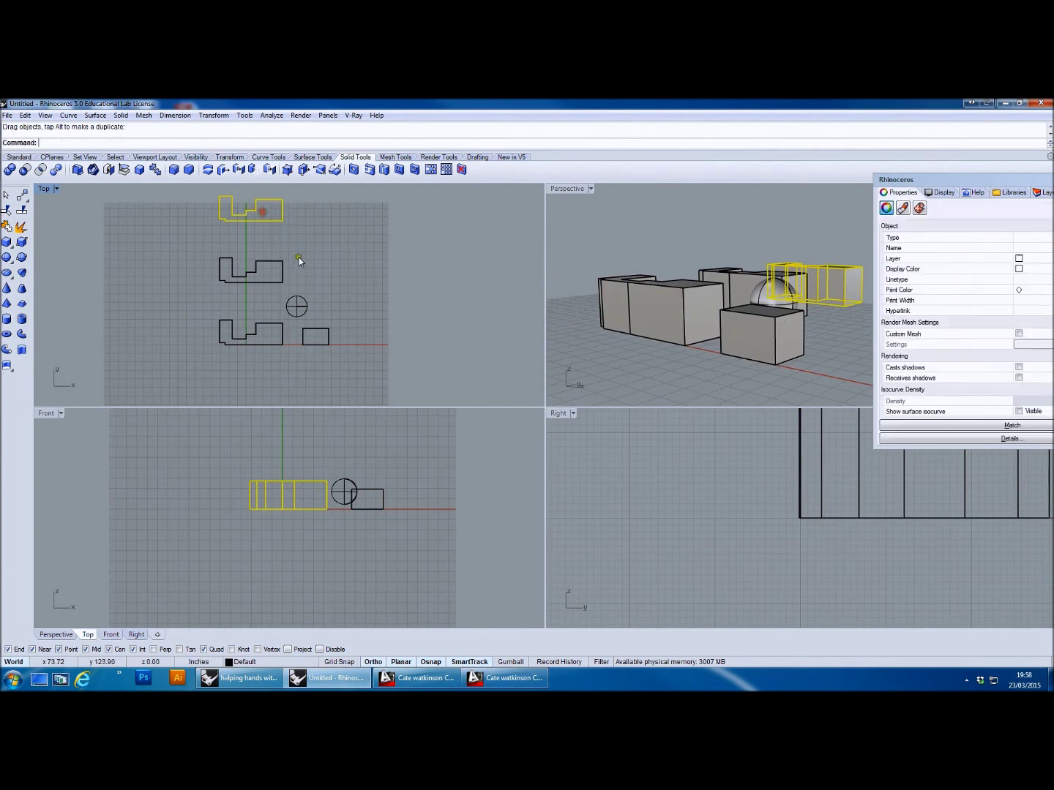
left_click(298, 259)
- Turn Ortho off and copy the sphere so that one sits beside the end of each of the three stepped solids
left_click(366, 662)
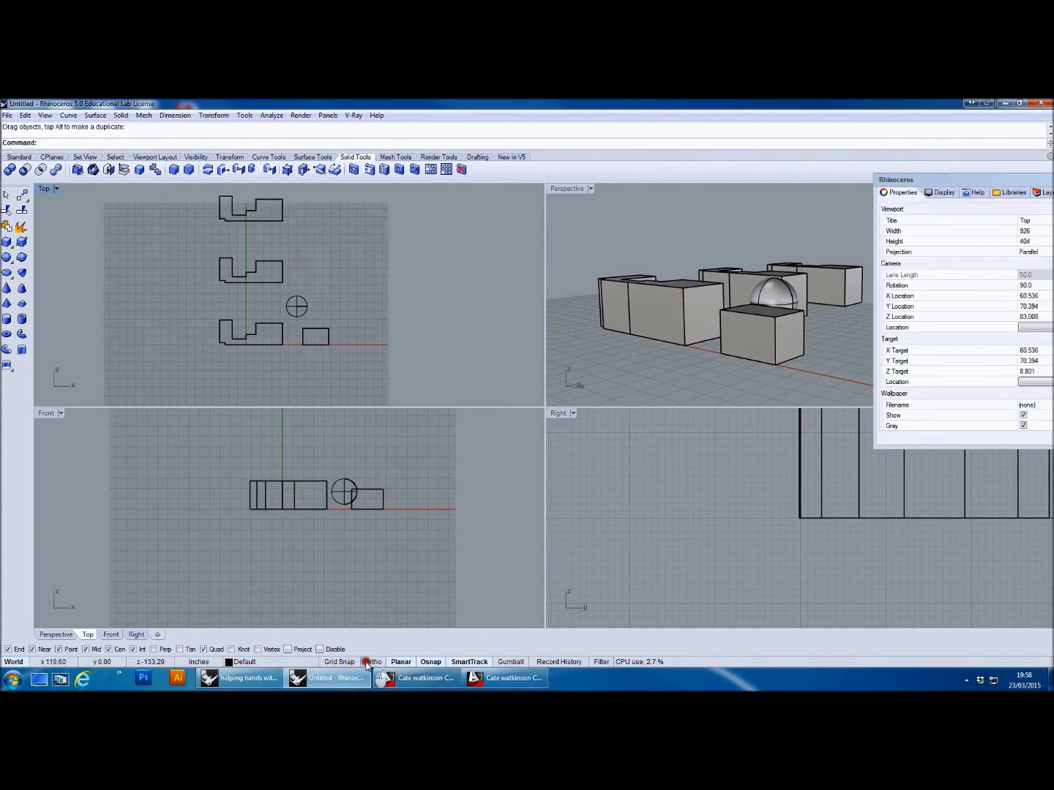
left_click_drag(305, 310, 307, 212)
key("ctrl+c")
left_click(350, 288)
- Move the box to the empty area diagonally in front of the solids and clear the Properties panel from the perspective view
left_click_drag(329, 334, 166, 373)
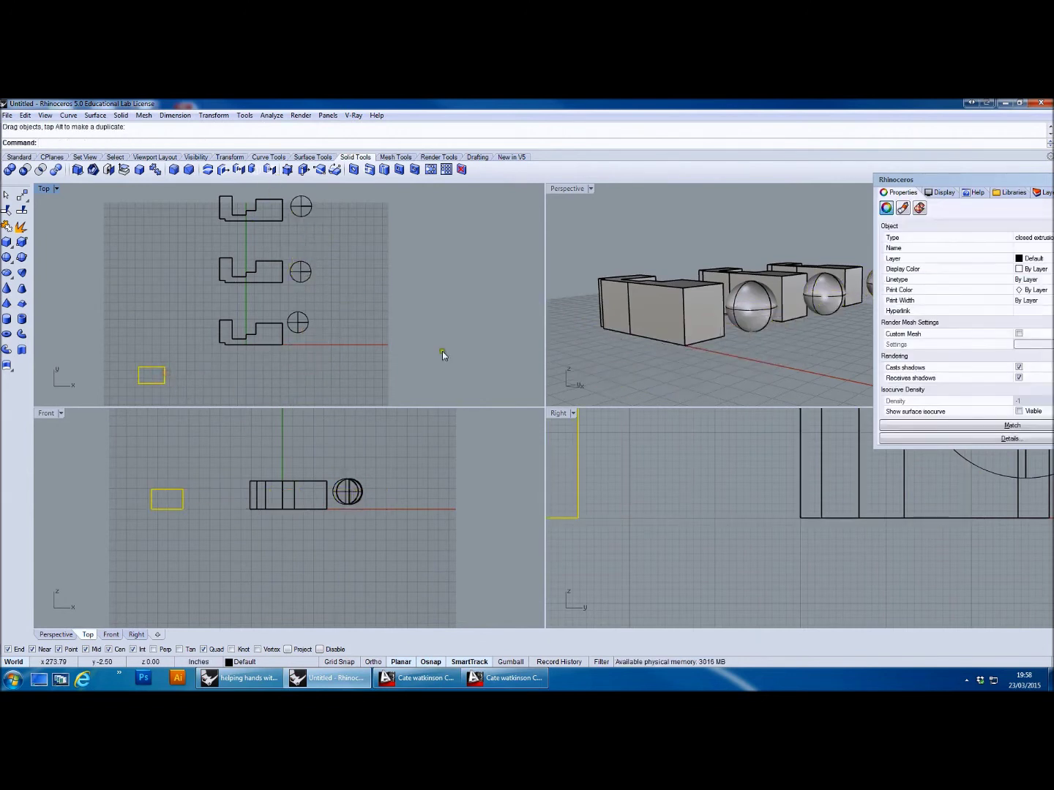
left_click_drag(927, 192, 892, 396)
right_click_drag(819, 260, 842, 326)
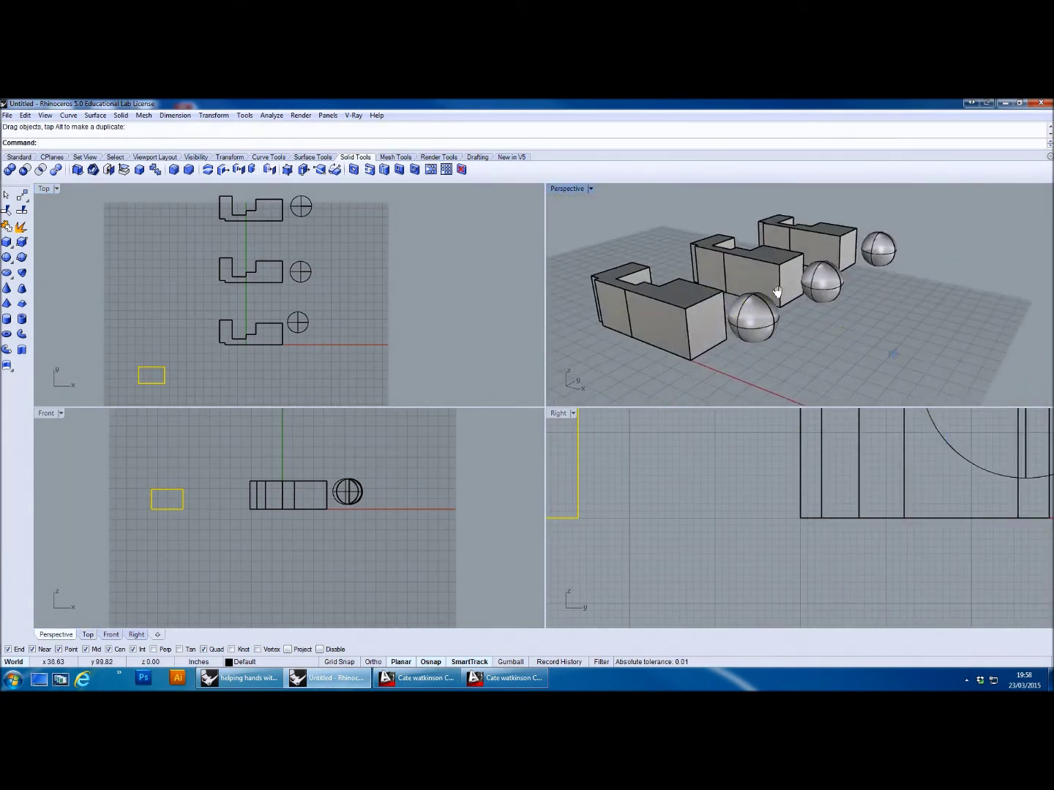
right_click_drag(776, 291, 791, 328, "shift")
right_click_drag(756, 376, 745, 321)
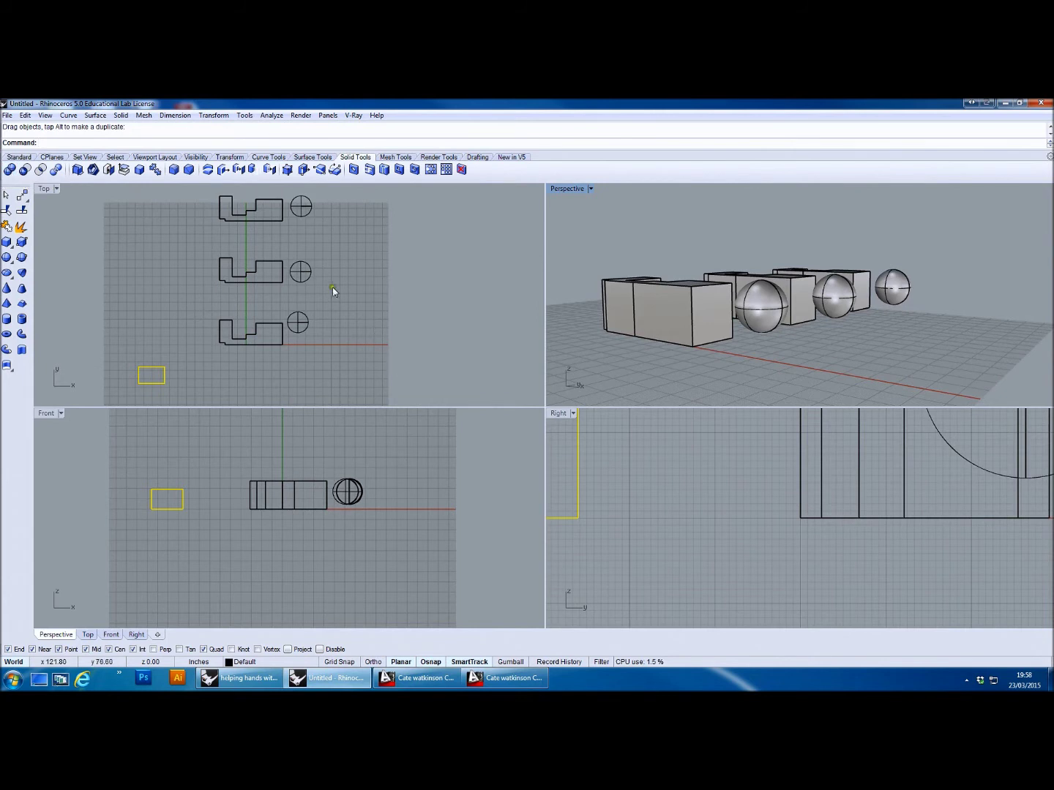
- Move the front sphere in the top view so it overlaps the end of the first stepped solid
left_click(300, 332)
left_click_drag(304, 335, 290, 346)
right_click_drag(692, 352, 787, 366)
left_click(819, 363)
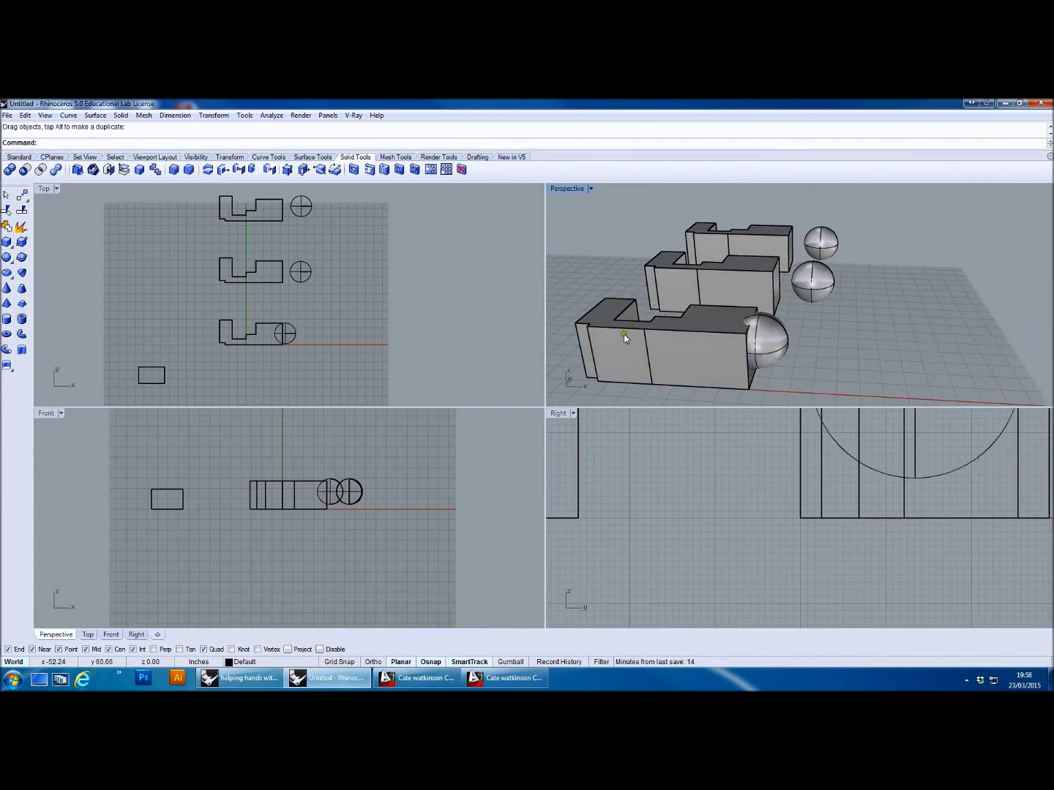
- Set the perspective view to X-Ray display and inspect the overlap between the front solid and its sphere
left_click(569, 190)
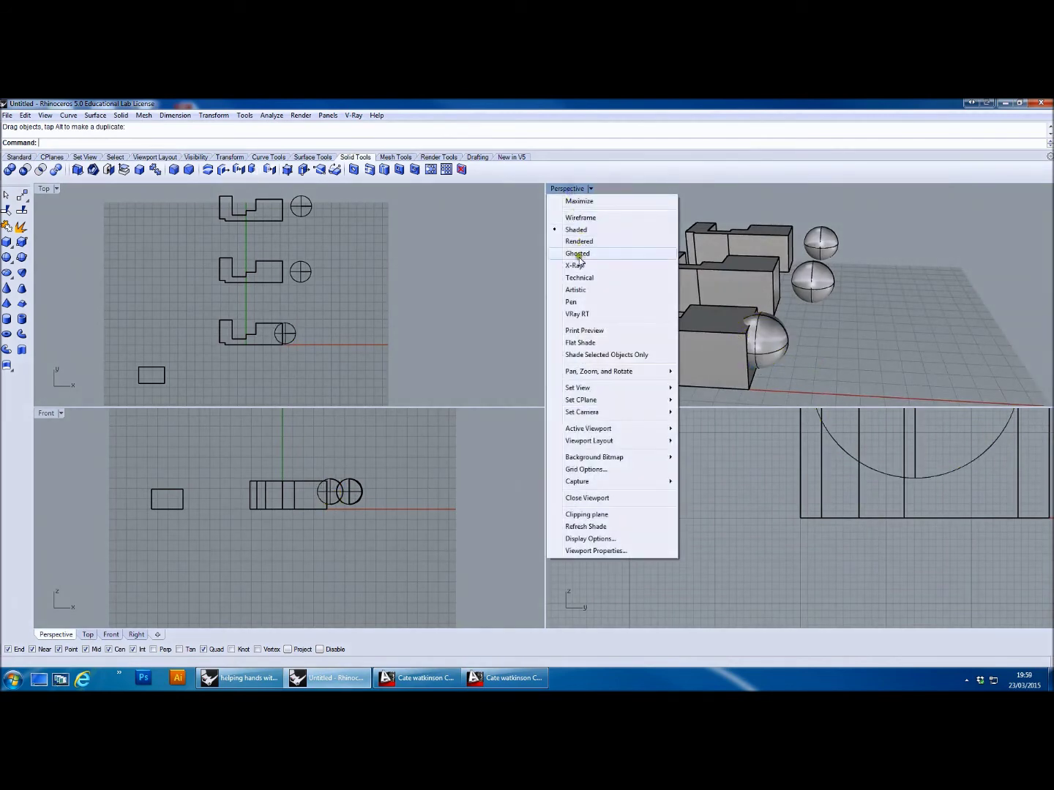
left_click(575, 265)
right_click_drag(577, 265, 738, 331)
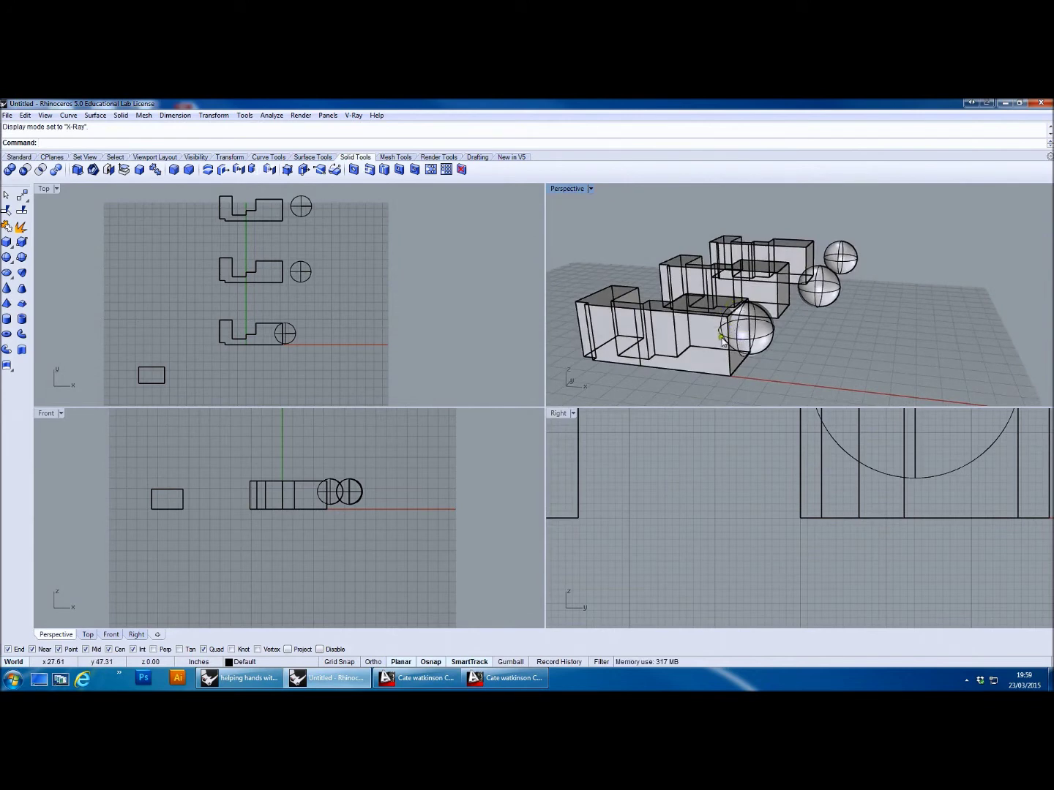
right_click_drag(720, 331, 740, 358)
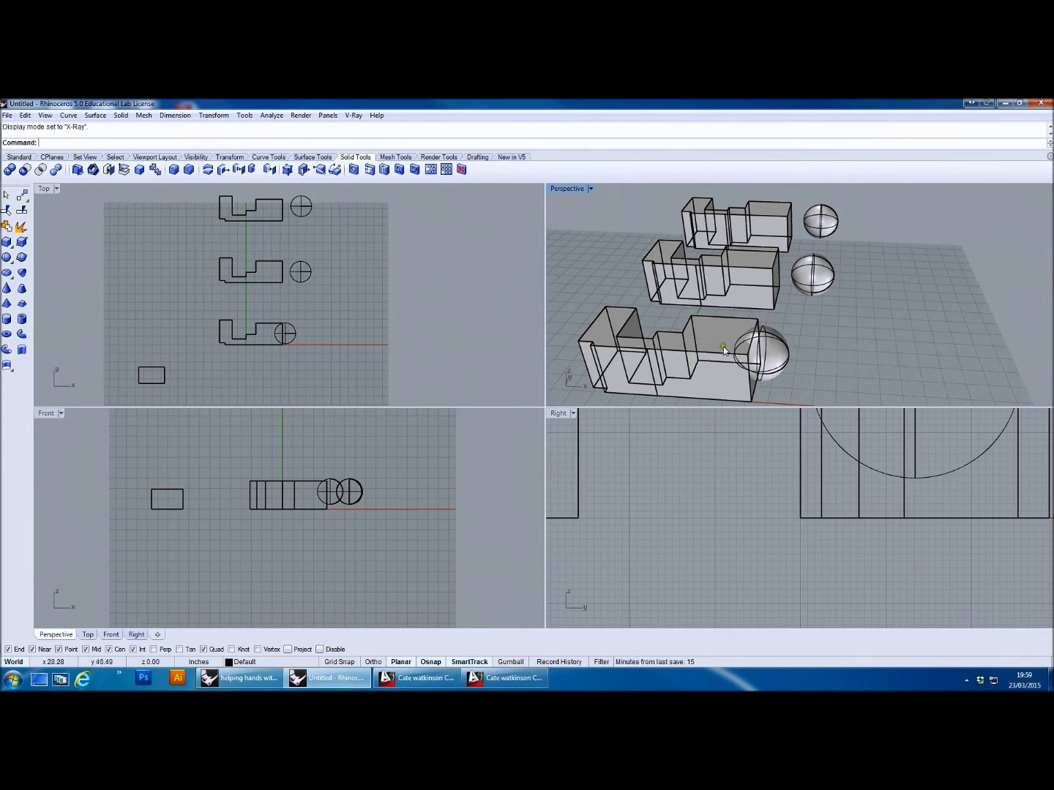
- Boolean-union the front stepped solid with its overlapping sphere and check that they select as one object
right_click(756, 353)
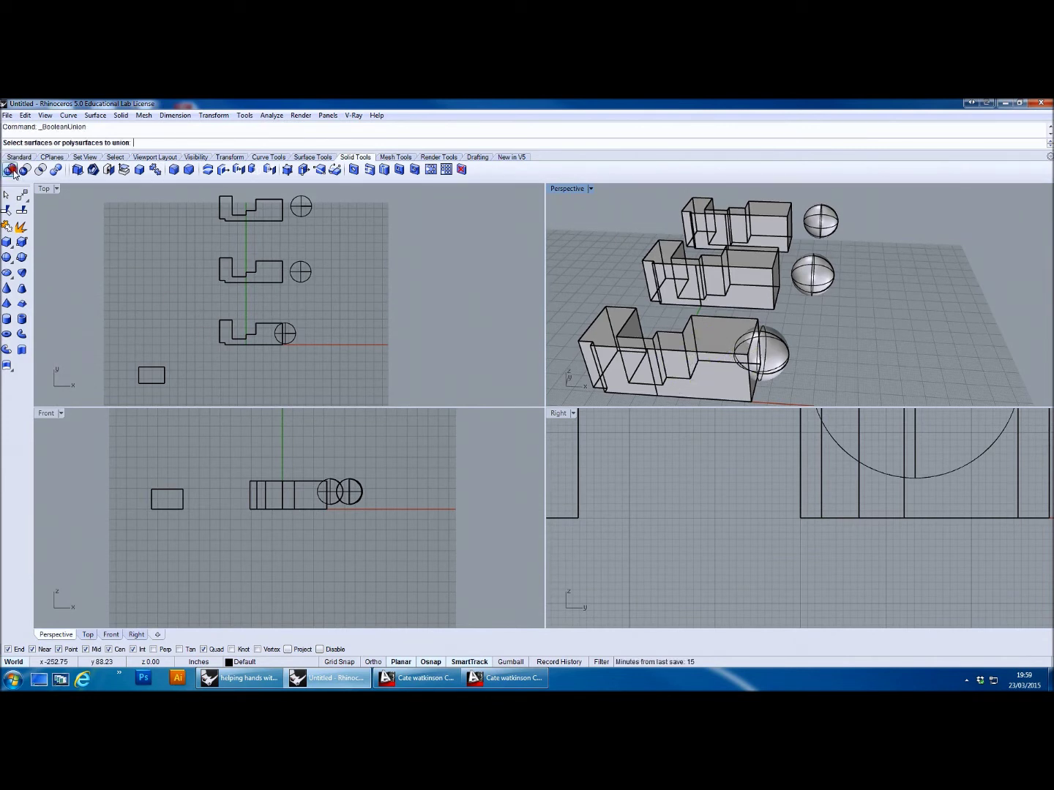
left_click(715, 354)
left_click(764, 359)
right_click(791, 346)
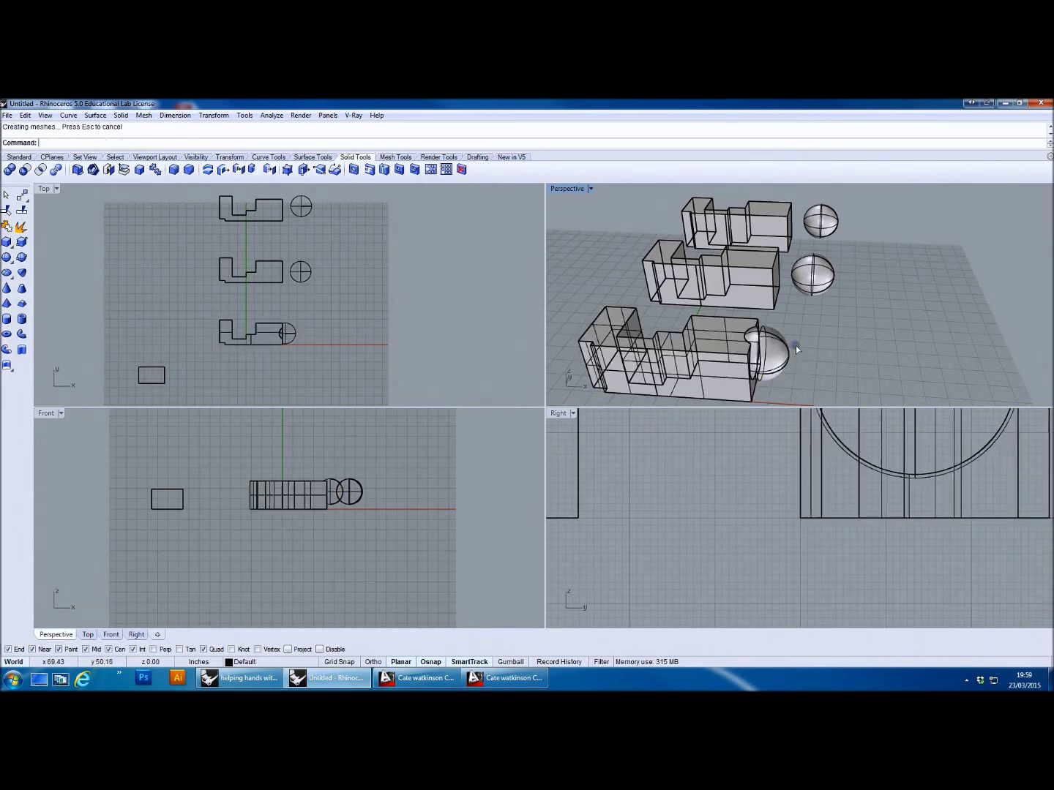
right_click_drag(746, 397, 713, 376)
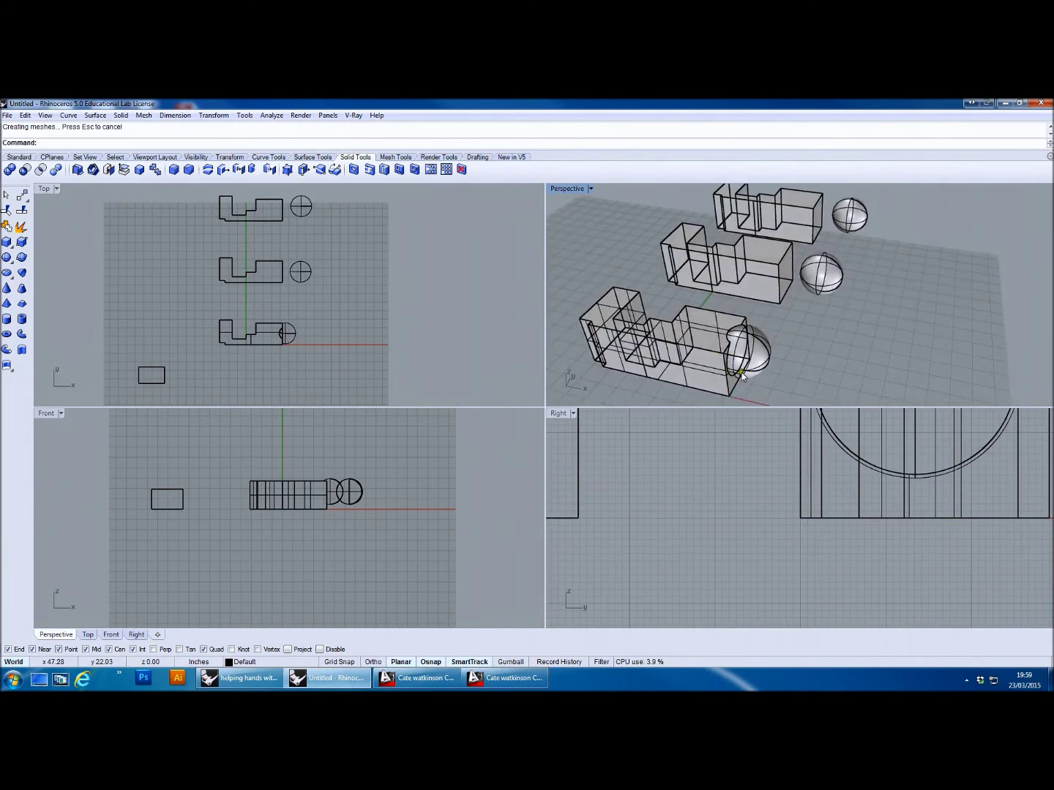
left_click(747, 337)
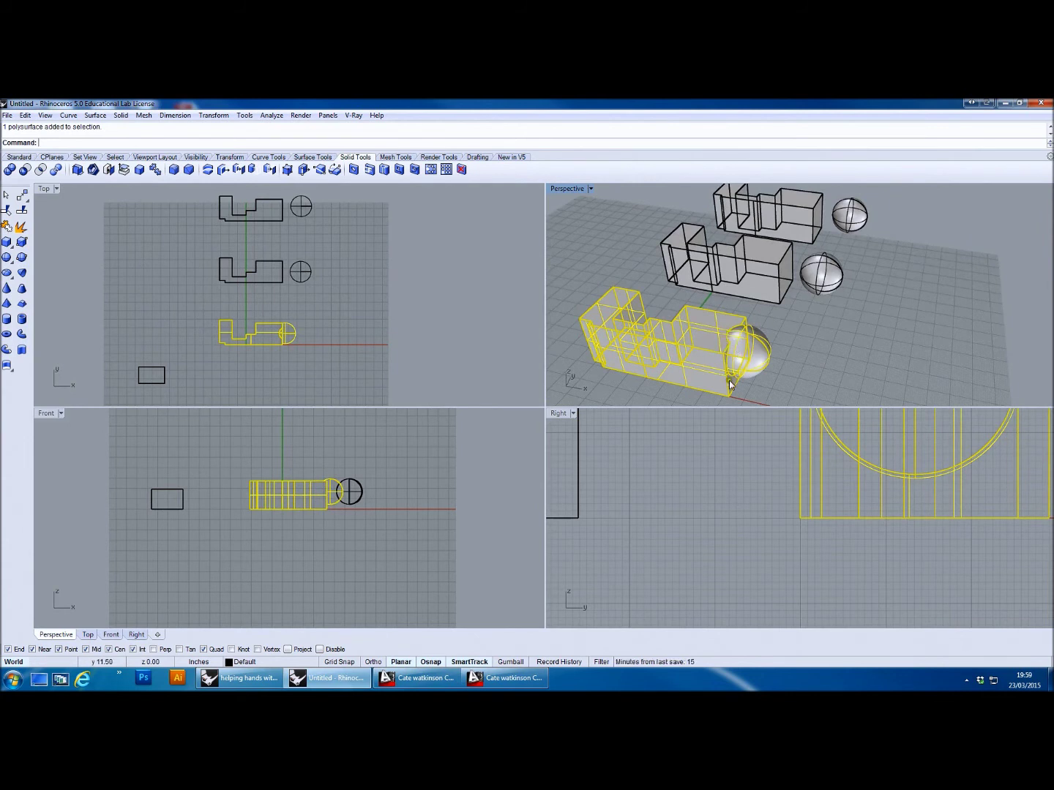
left_click(814, 314)
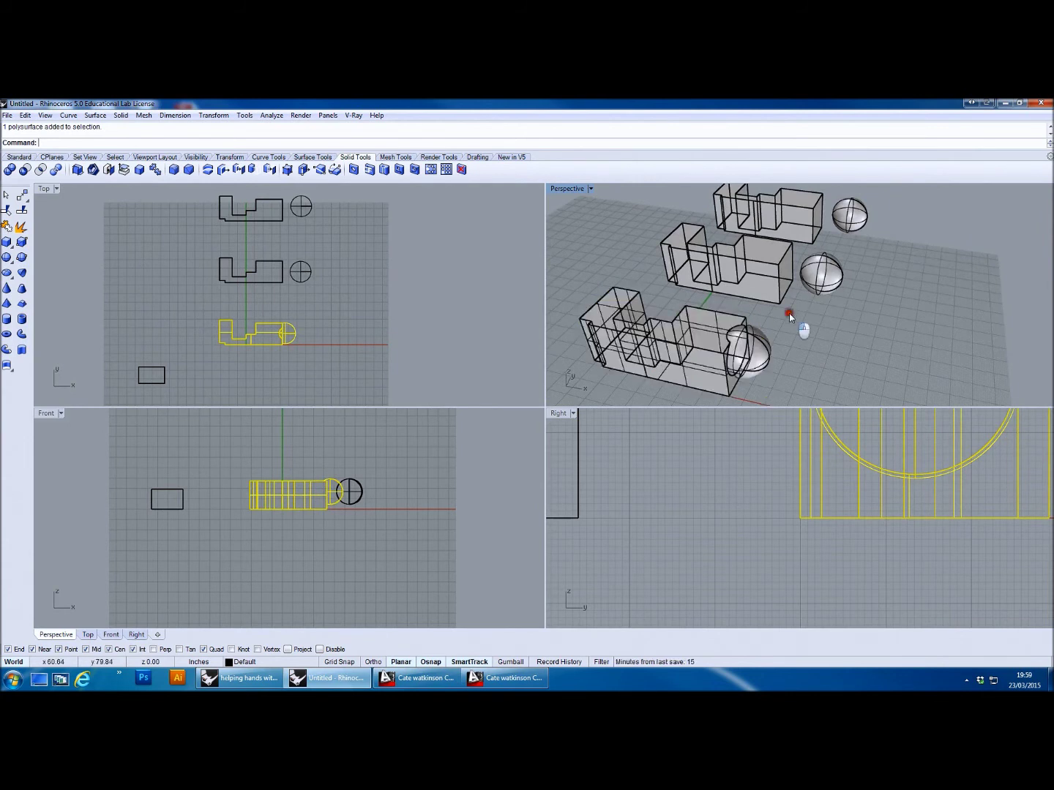
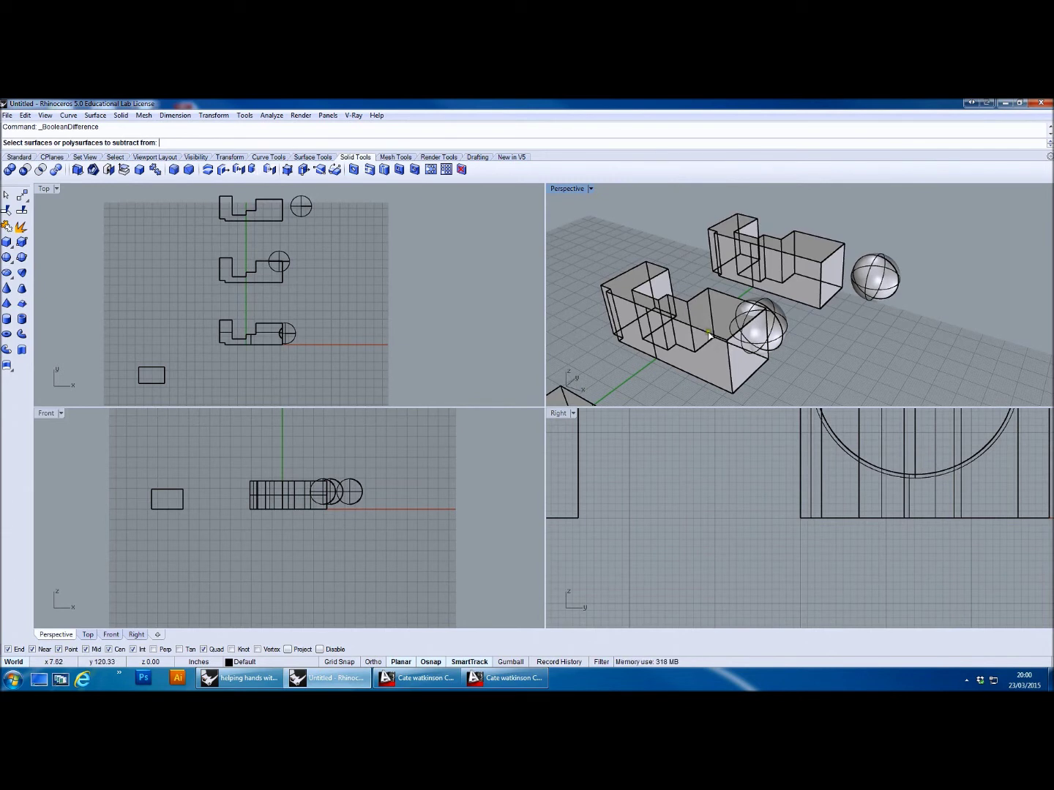
- Subtract the overlapping sphere from the middle stepped solid with Boolean Difference, keeping DeleteInput set to Yes
left_click(707, 337)
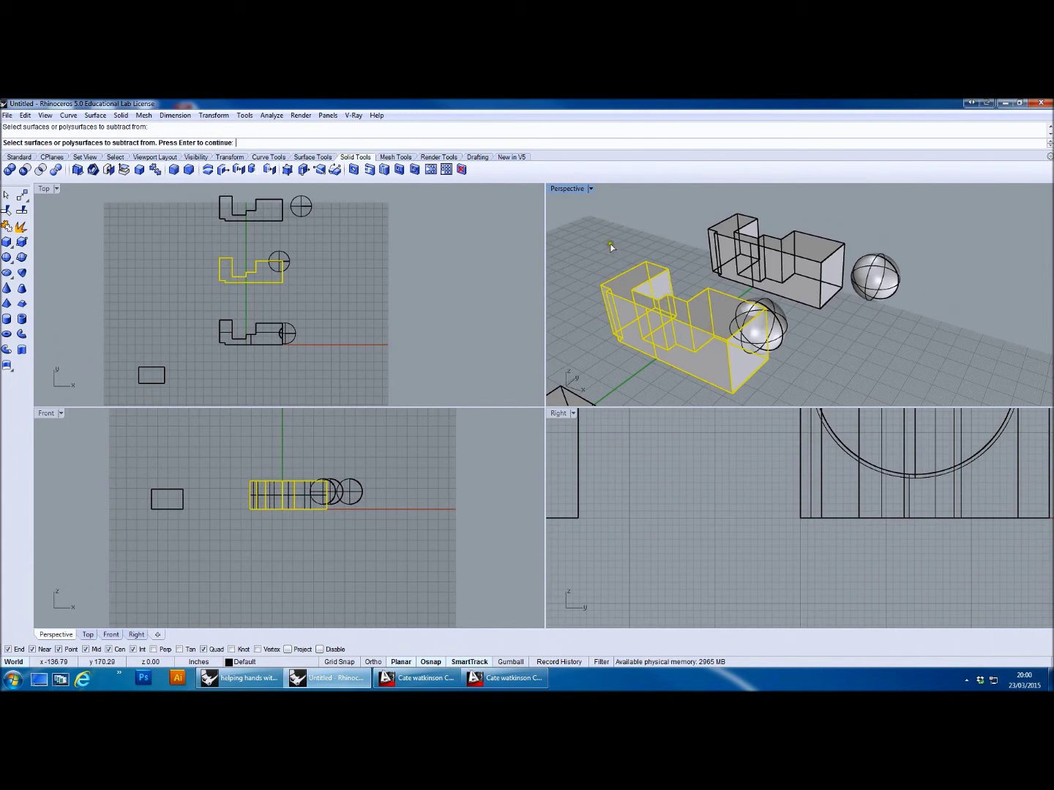
key("Return")
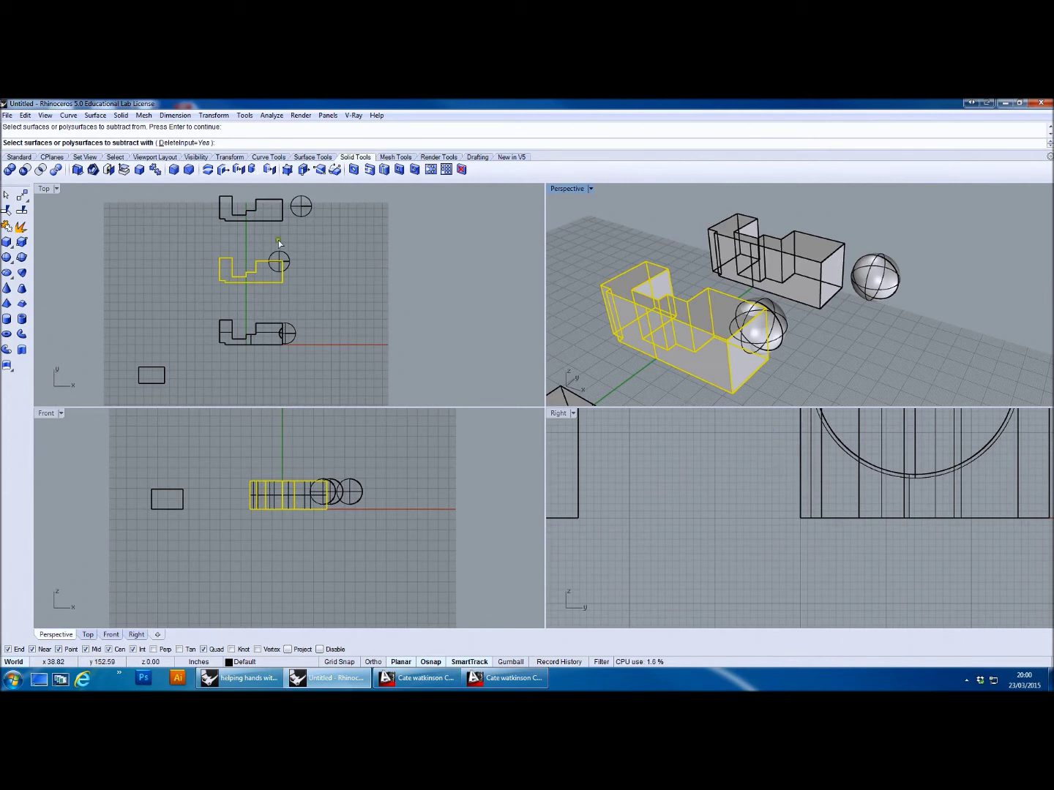
left_click(187, 143)
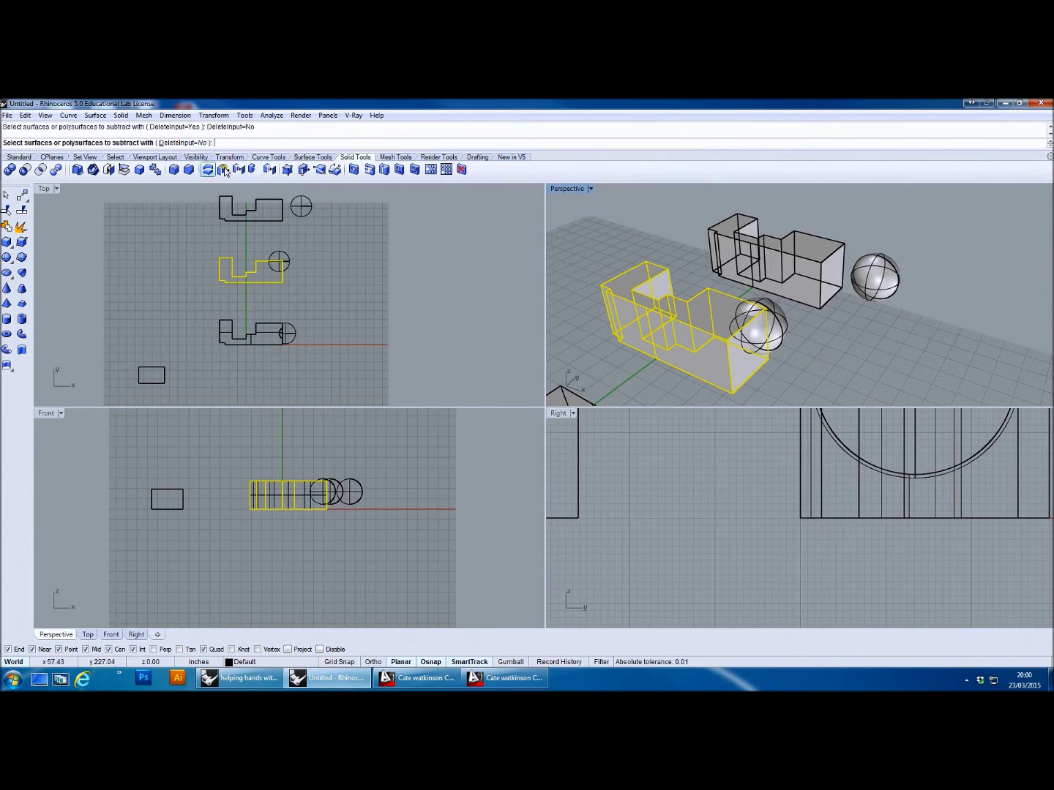
left_click(174, 142)
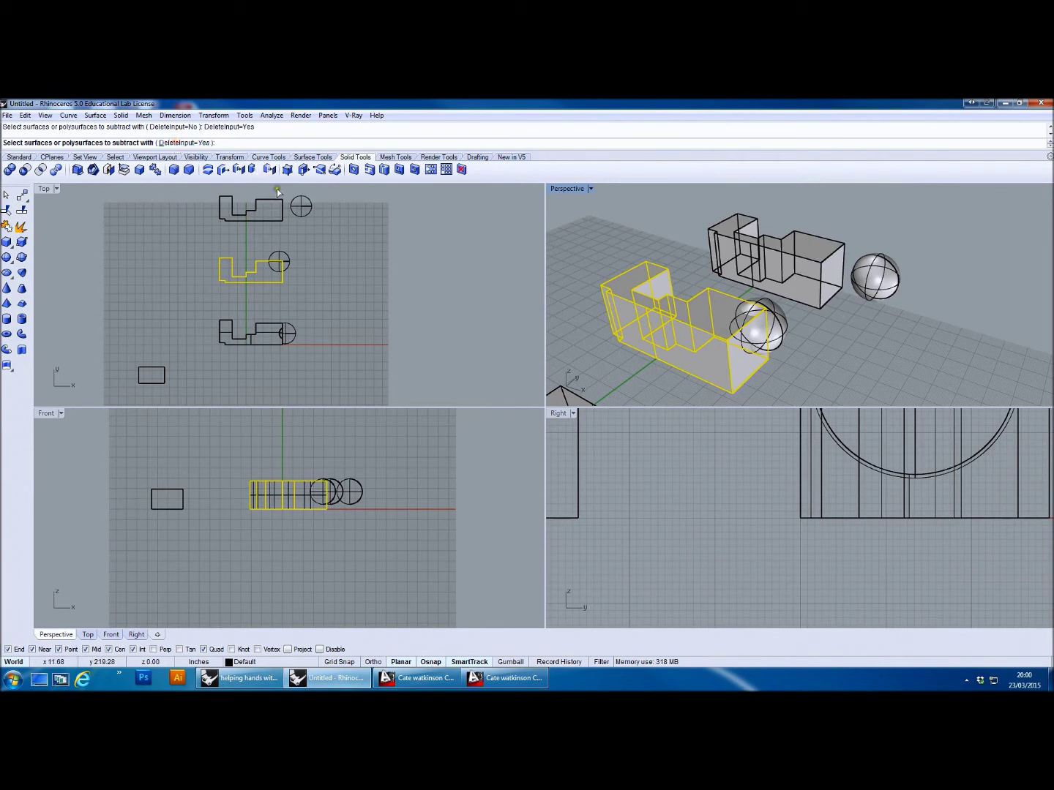
right_click_drag(821, 386, 643, 293)
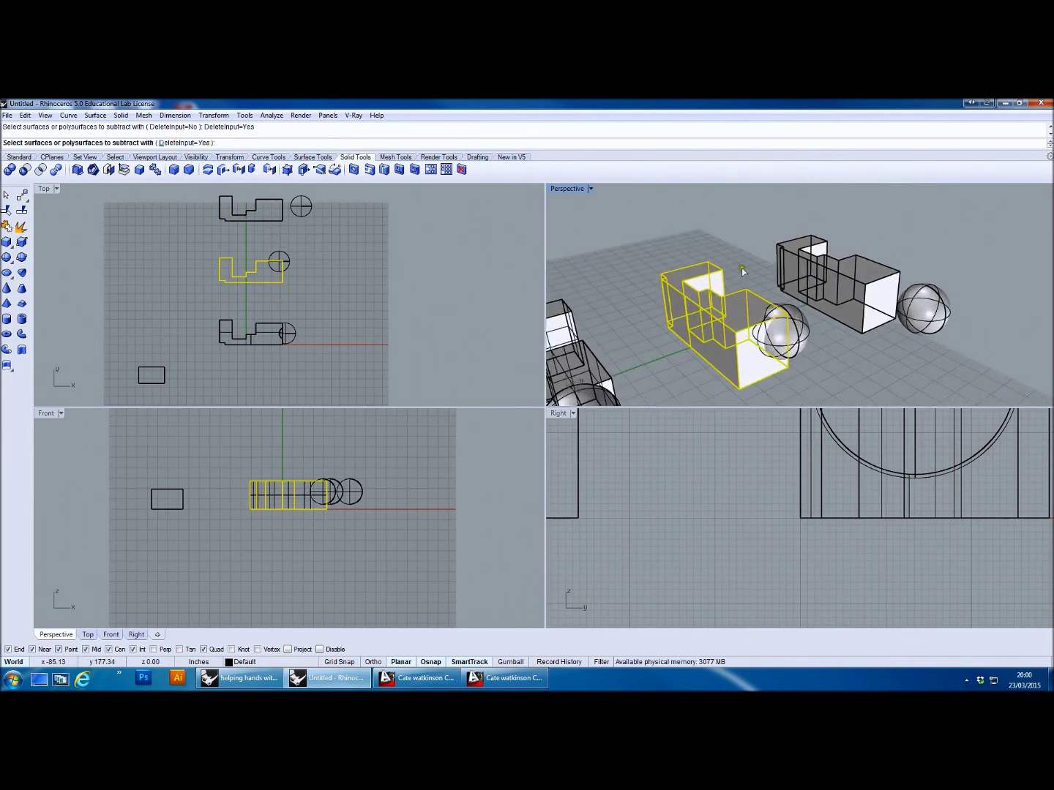
left_click(798, 330)
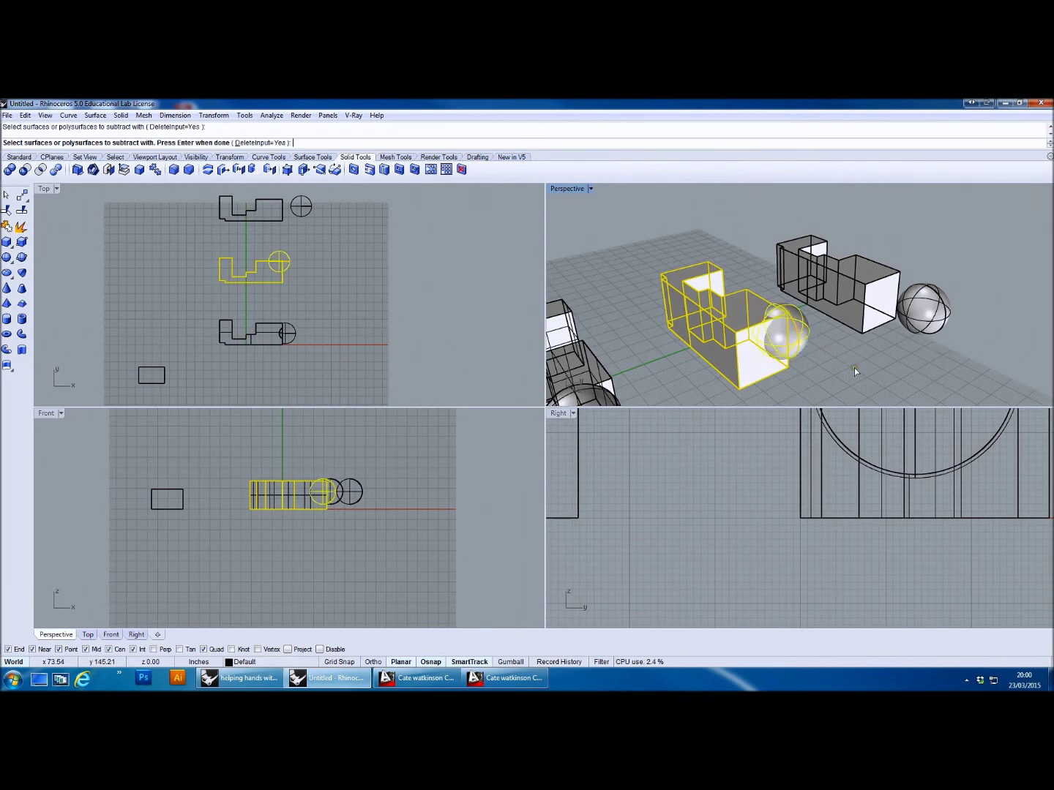
key("Return")
- Set the perspective view to Shaded display and inspect the spherical cut in the middle solid
right_click_drag(852, 367, 696, 349)
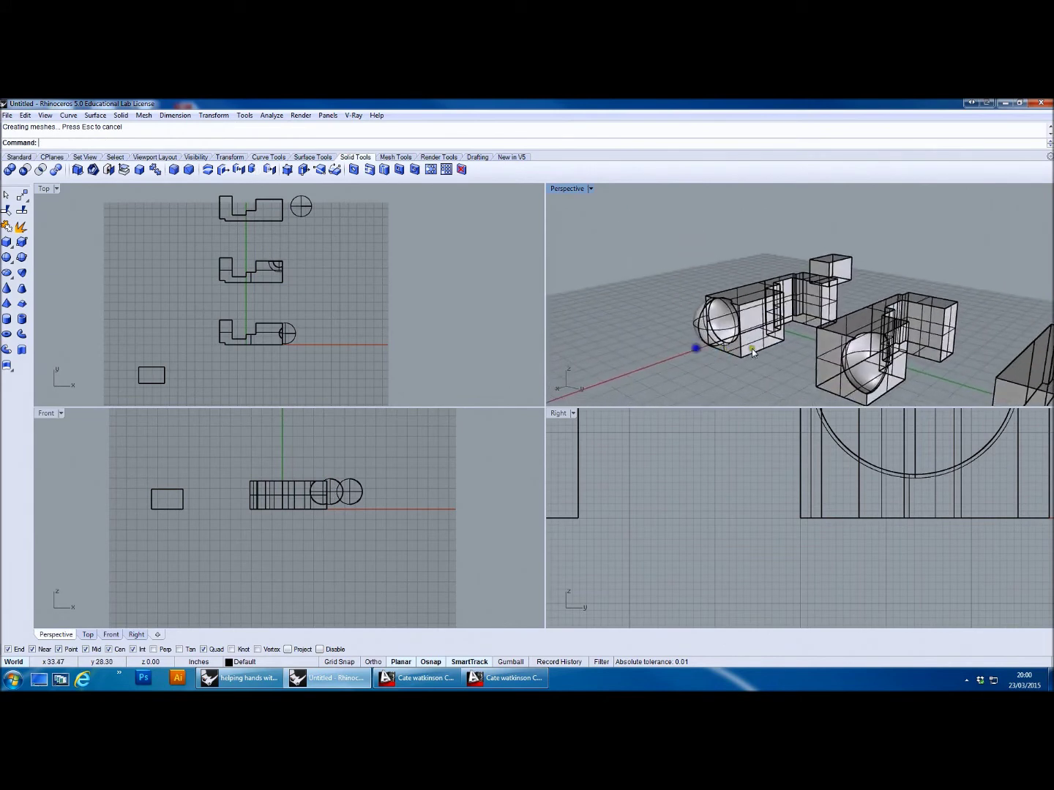
left_click(569, 191)
left_click(576, 230)
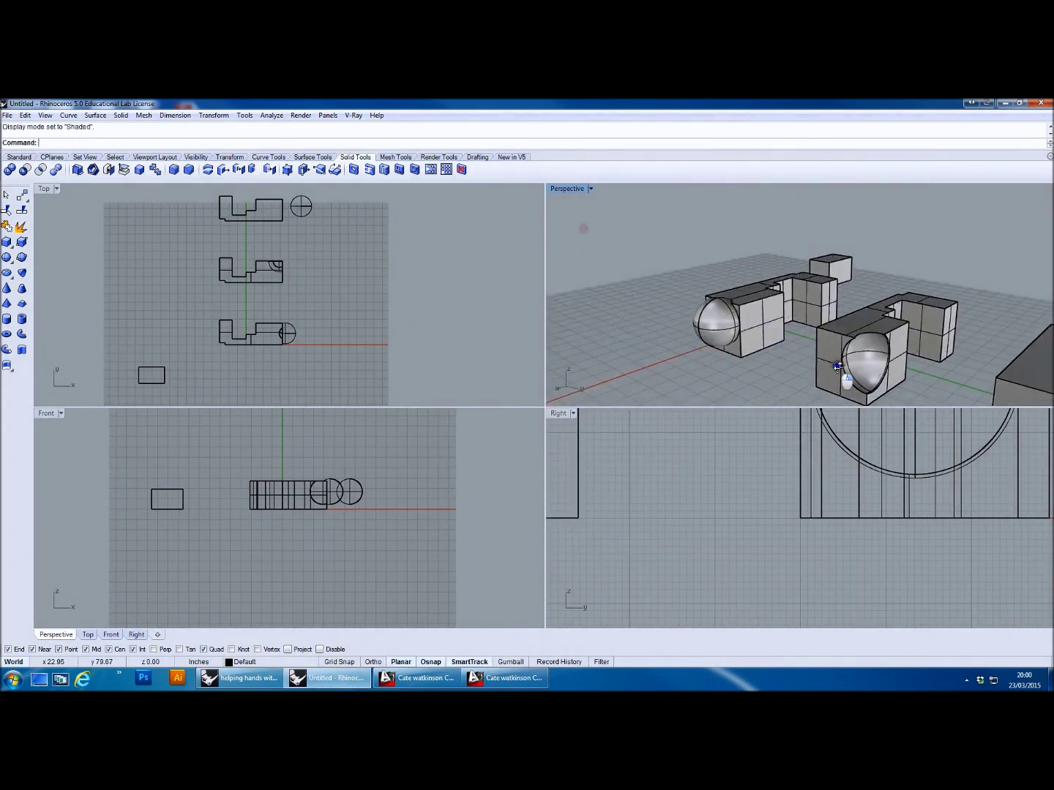
right_click_drag(864, 356, 846, 328)
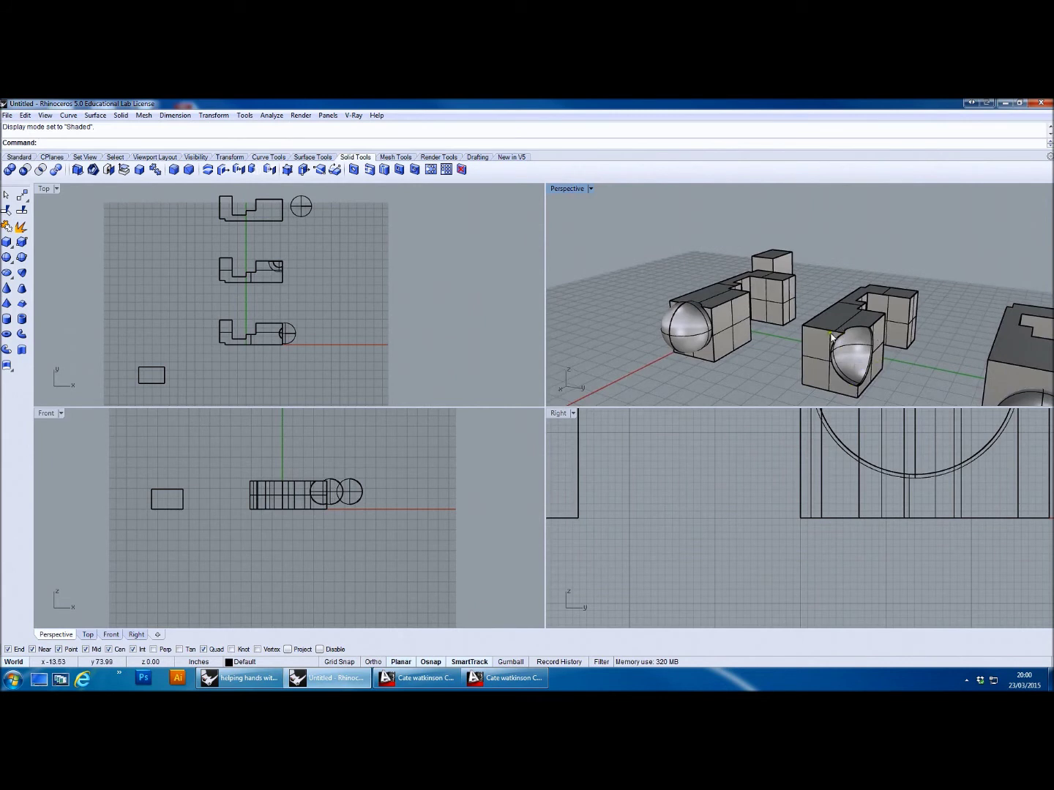
- Move the loose sphere so it overlaps the corner of the rear stepped solid and inspect their overlap
right_click_drag(929, 355, 757, 322)
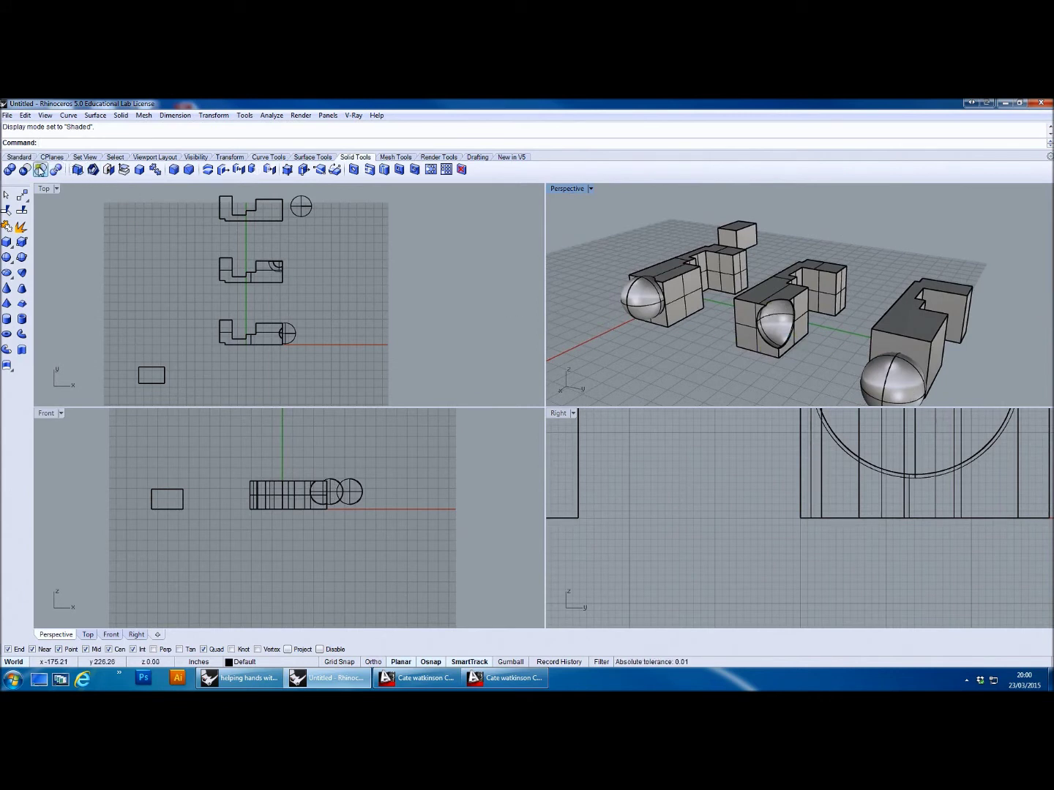
right_click_drag(192, 247, 300, 282)
left_click(301, 279)
mouse_move(301, 279)
left_mouse_down()
mouse_move(283, 280)
mouse_move(284, 295)
left_mouse_up()
right_click_drag(942, 346, 864, 348)
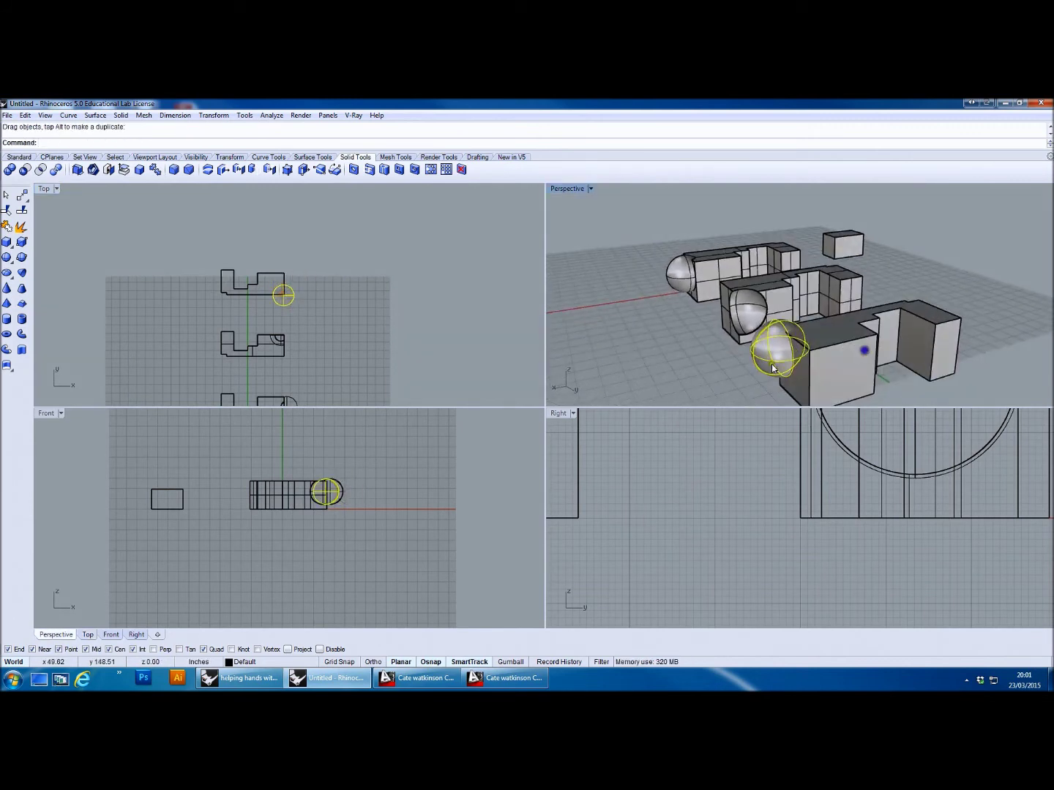
left_click(682, 395)
right_click_drag(681, 395, 892, 307)
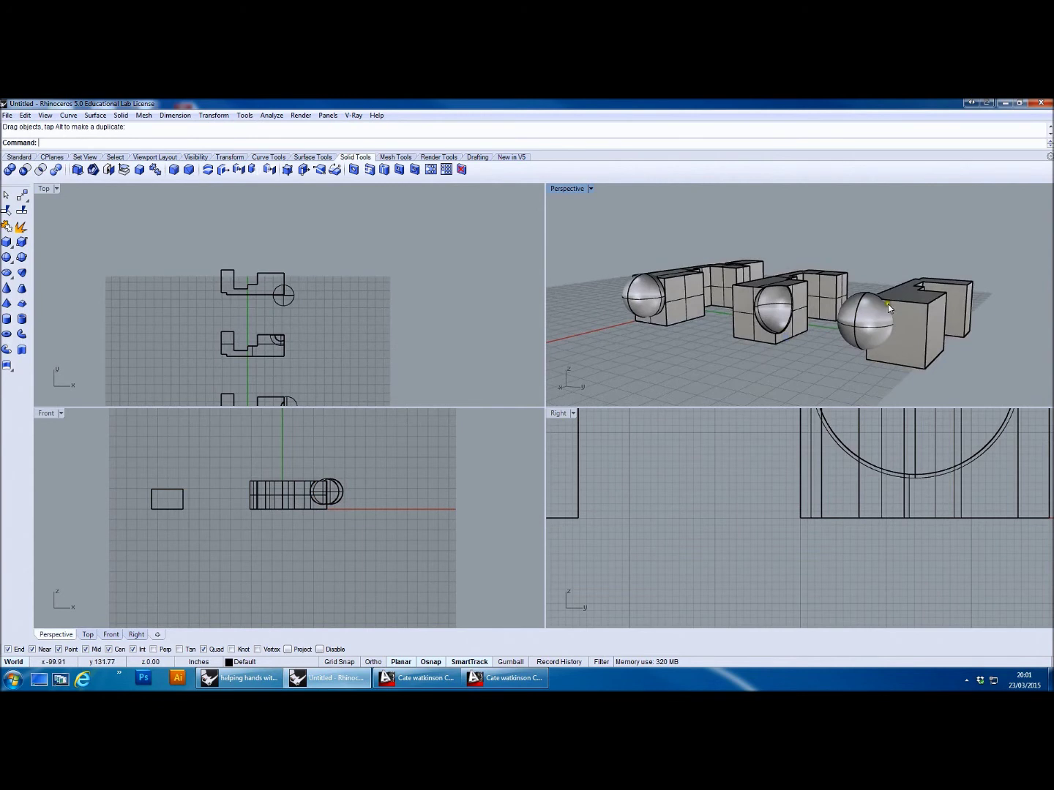
- Apply Boolean Intersection to the rear stepped solid and its overlapping sphere, and undo the operation
left_click(40, 169)
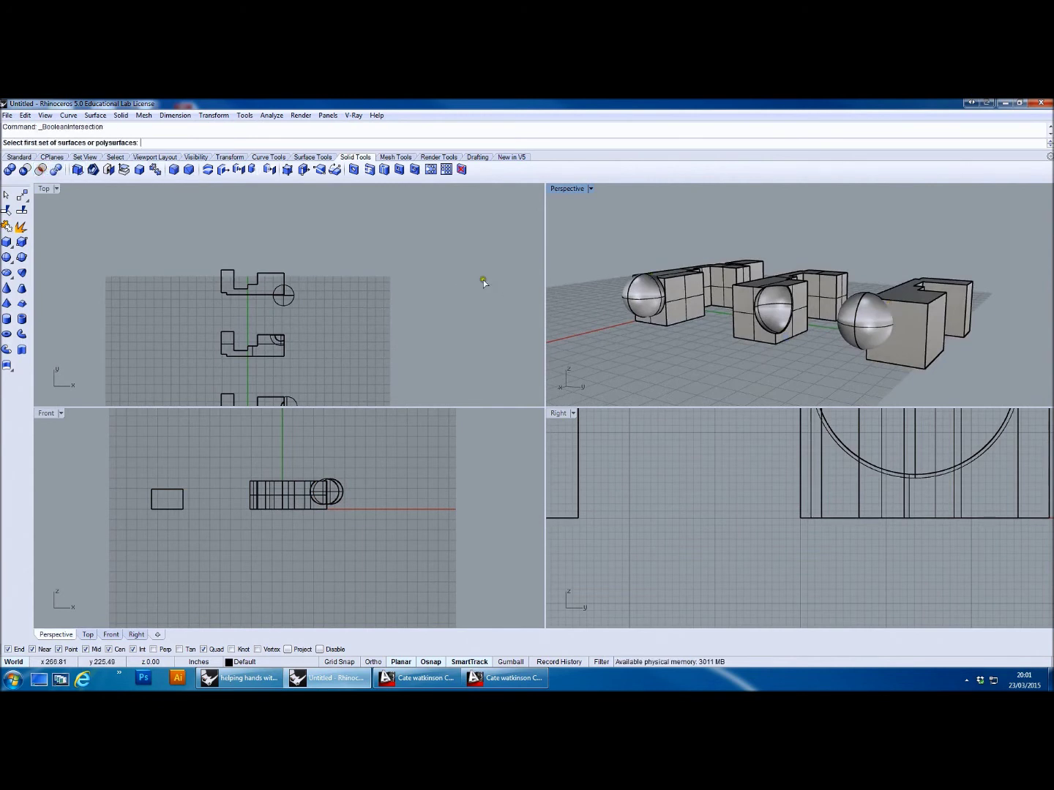
left_click(920, 309)
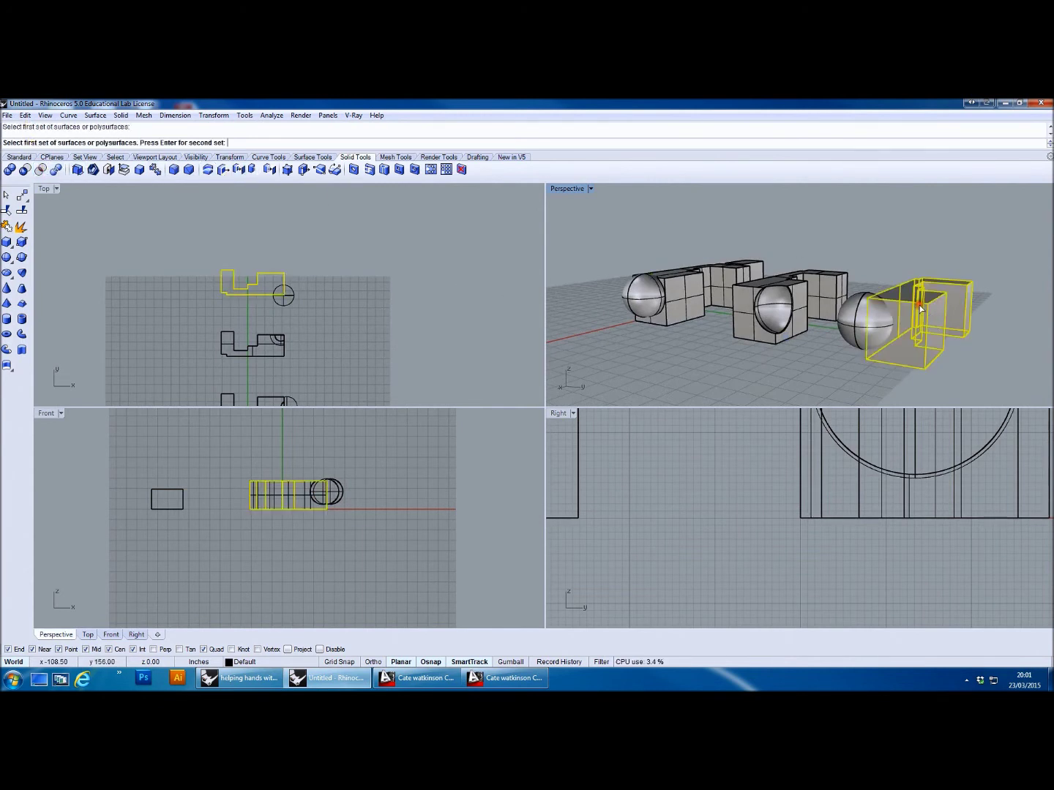
key("Return")
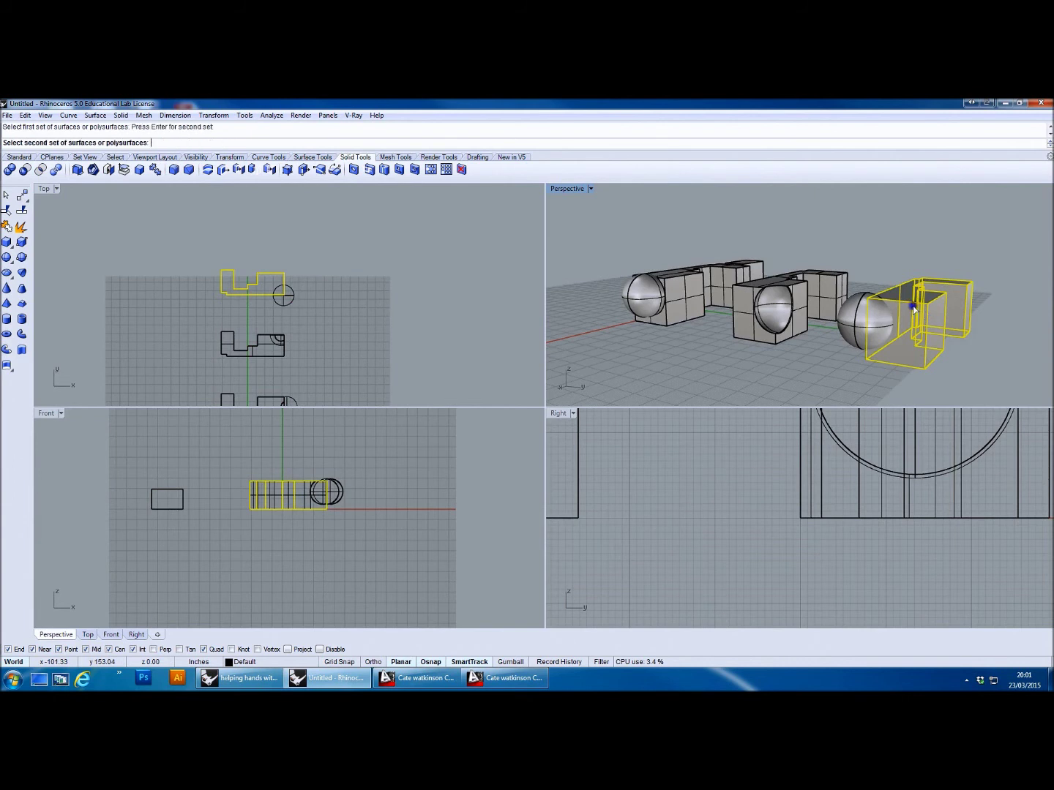
left_click(857, 322)
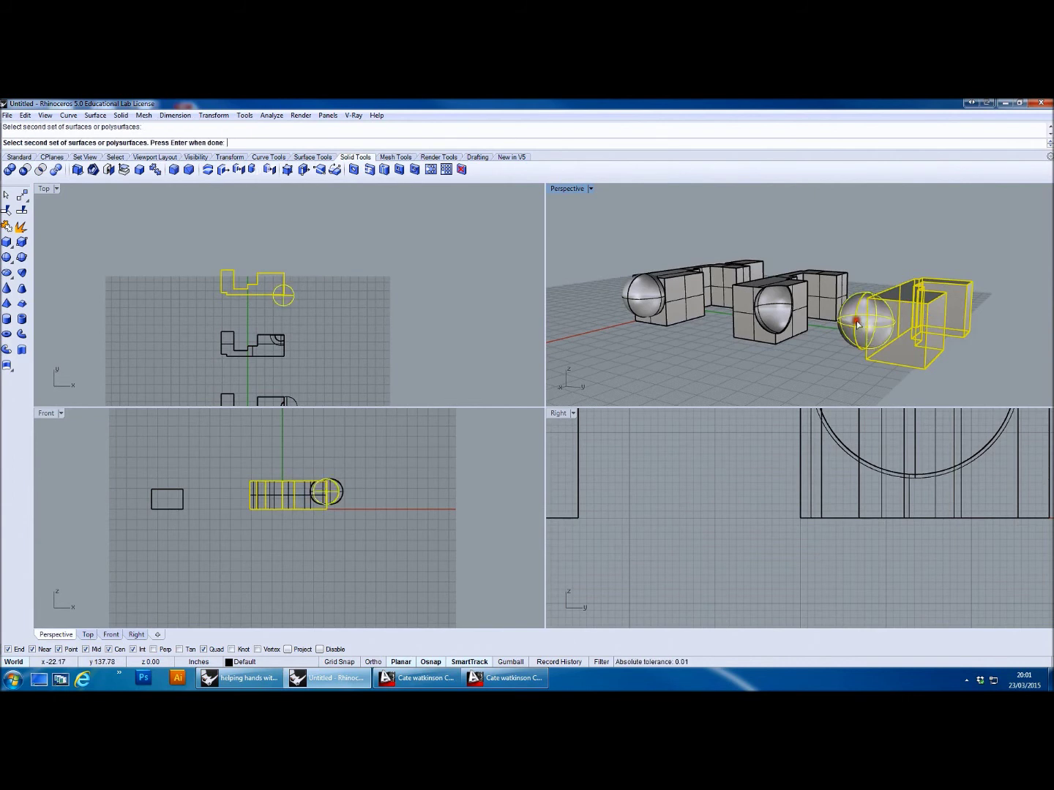
key("Return")
mouse_move(858, 338)
right_mouse_down()
mouse_move(861, 388)
mouse_move(808, 398)
mouse_move(705, 370)
mouse_move(741, 347)
mouse_move(824, 350)
mouse_move(815, 361)
mouse_move(756, 360)
mouse_move(870, 377)
mouse_move(868, 359)
right_mouse_up()
key("ctrl+z")
left_click(804, 369)
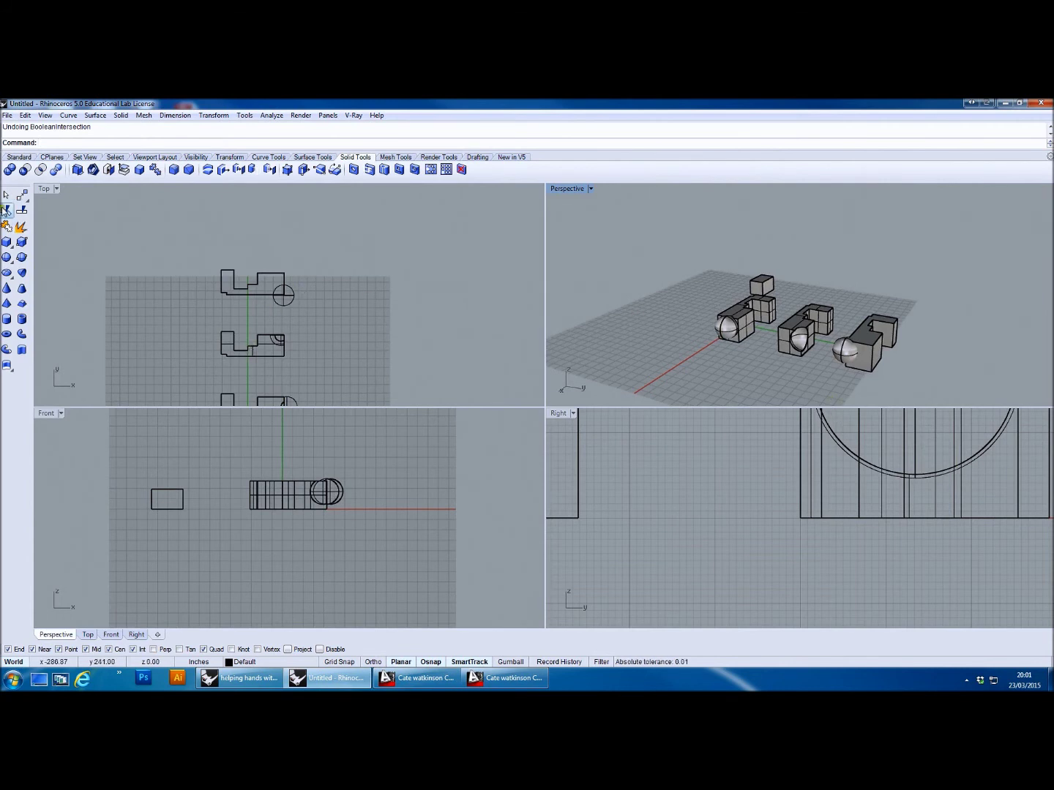
- Trim away the part of the sphere outside the rear stepped solid, using the solid as the cutting object
mouse_move(813, 370)
right_mouse_down()
mouse_move(800, 369)
mouse_move(817, 359)
right_mouse_up()
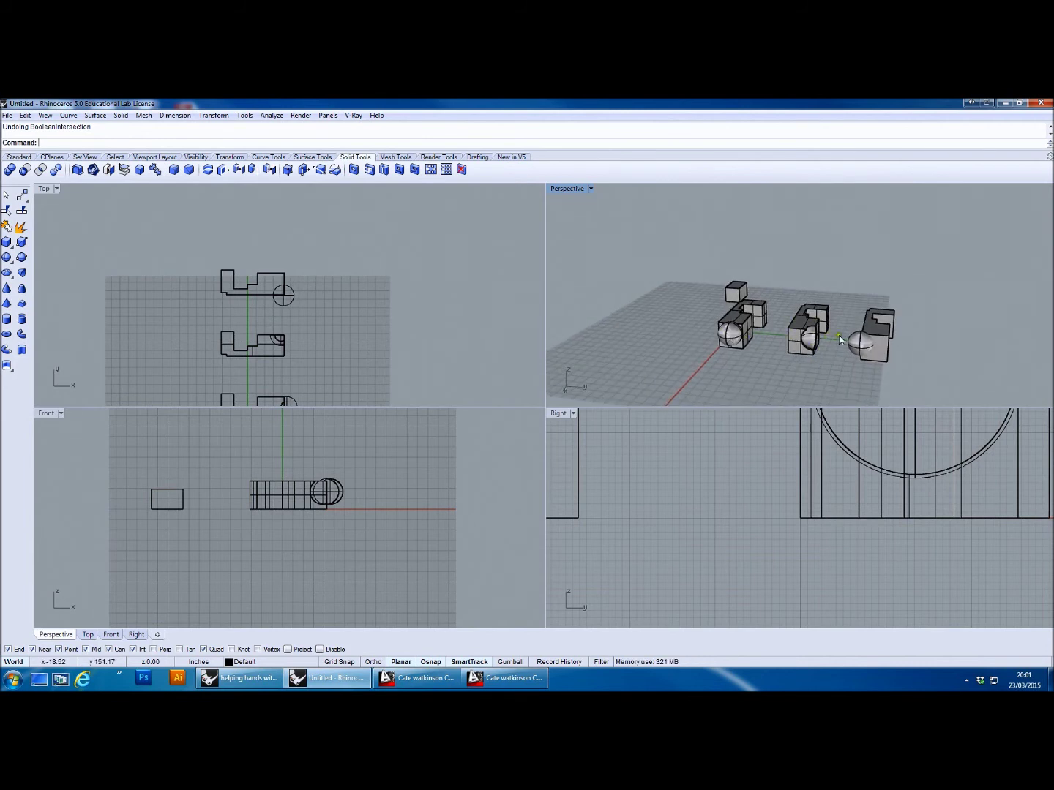
scroll(842, 366, "up", 6)
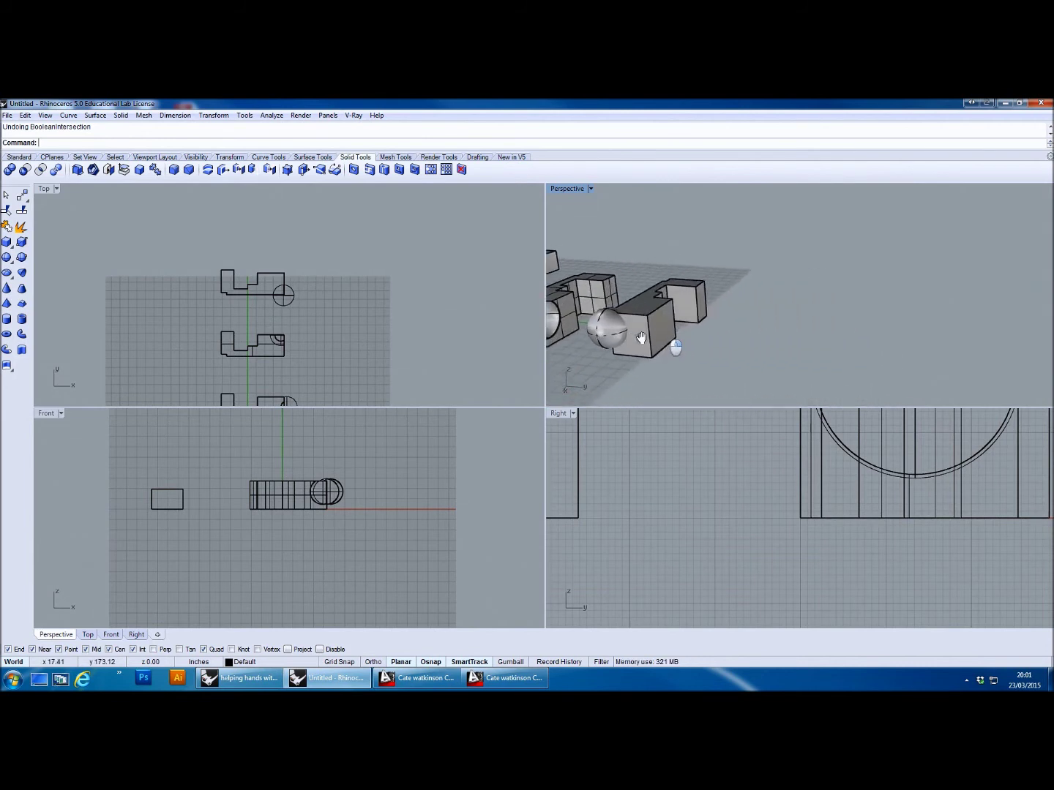
right_click_drag(680, 337, 841, 370)
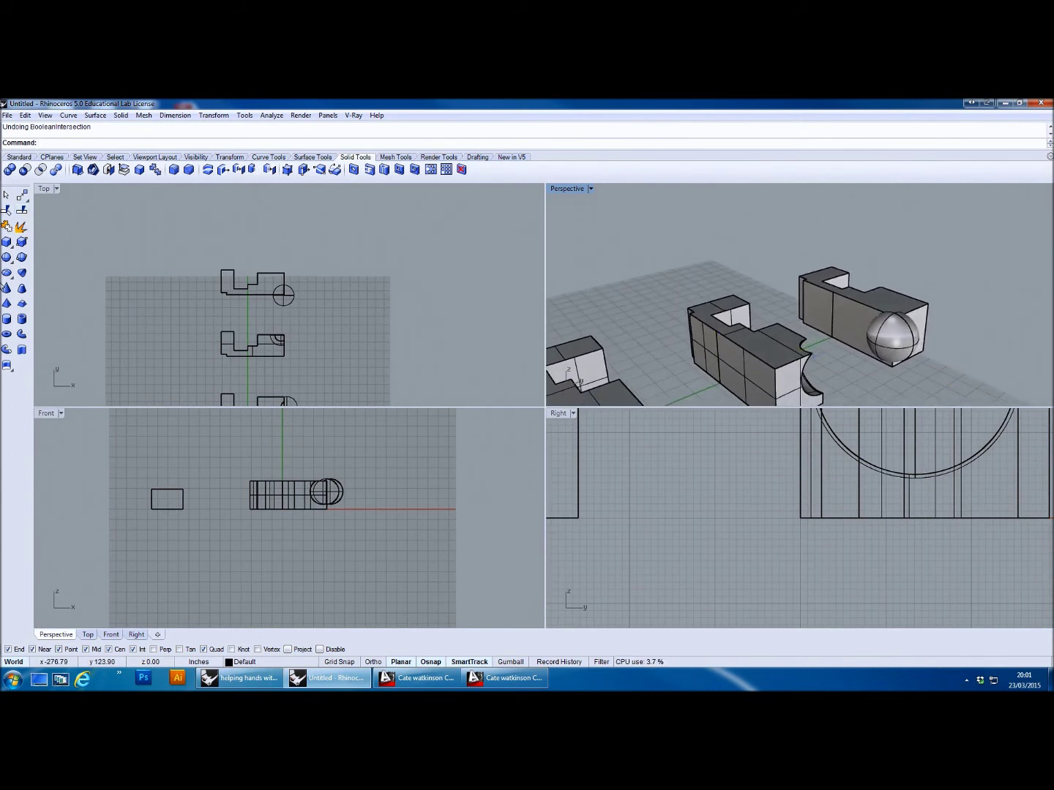
left_click(7, 209)
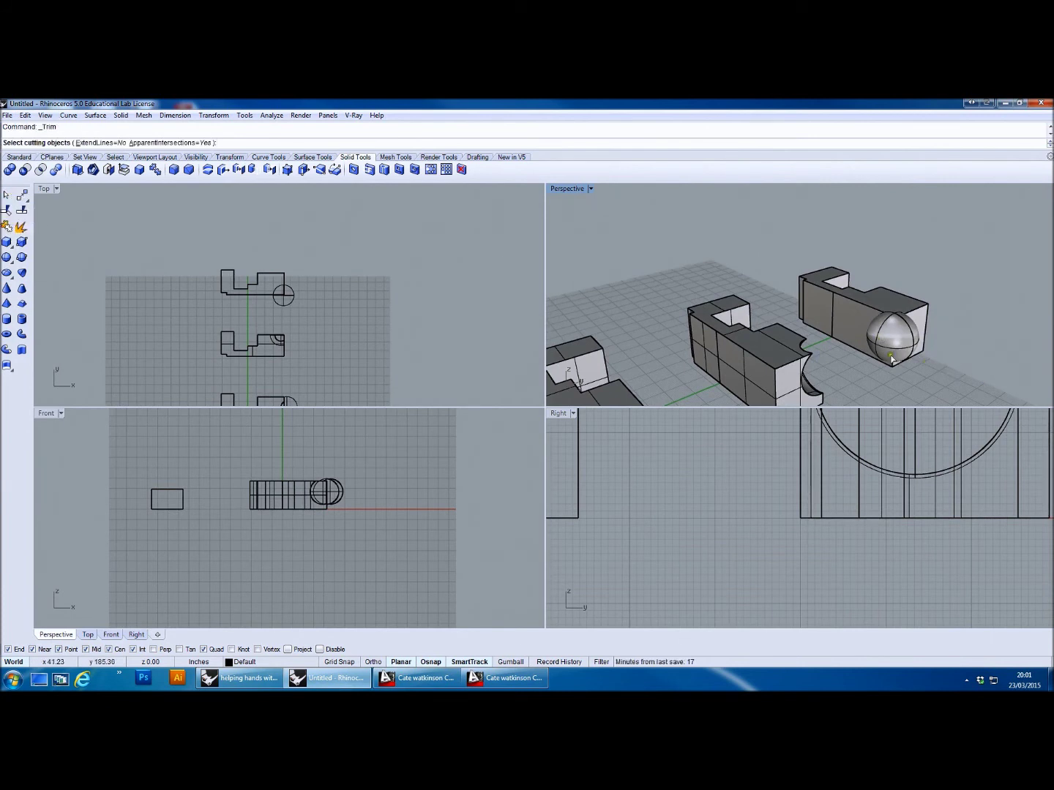
left_click(871, 310)
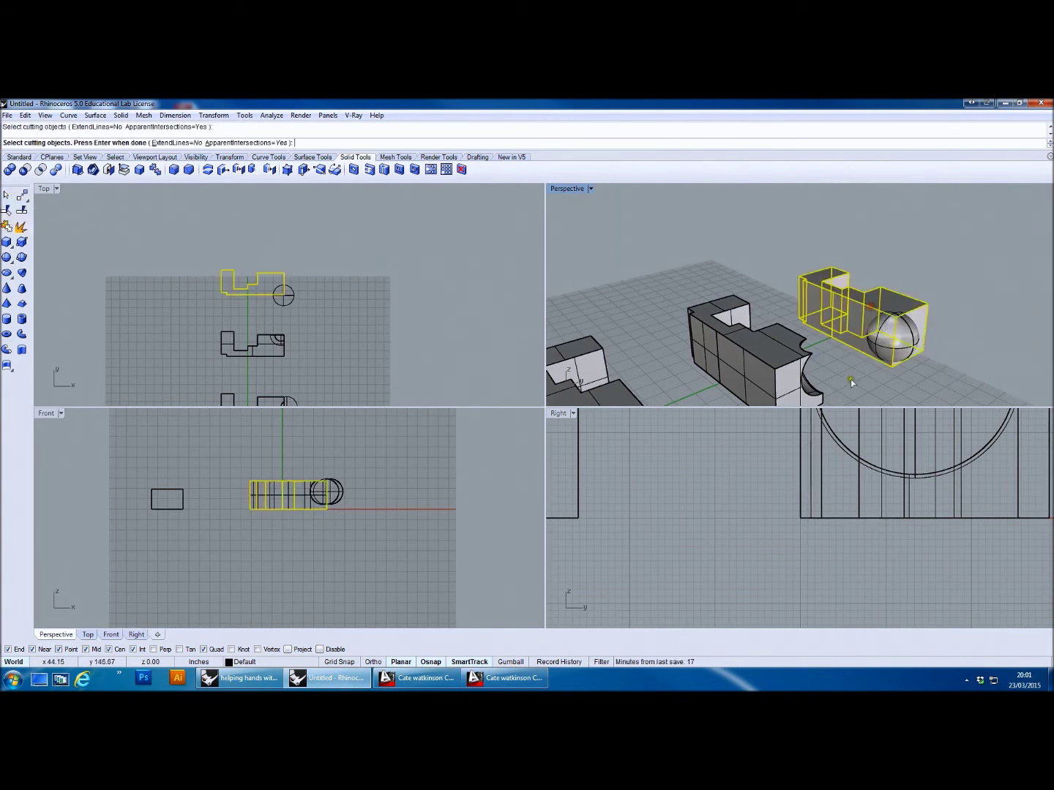
right_click(846, 358)
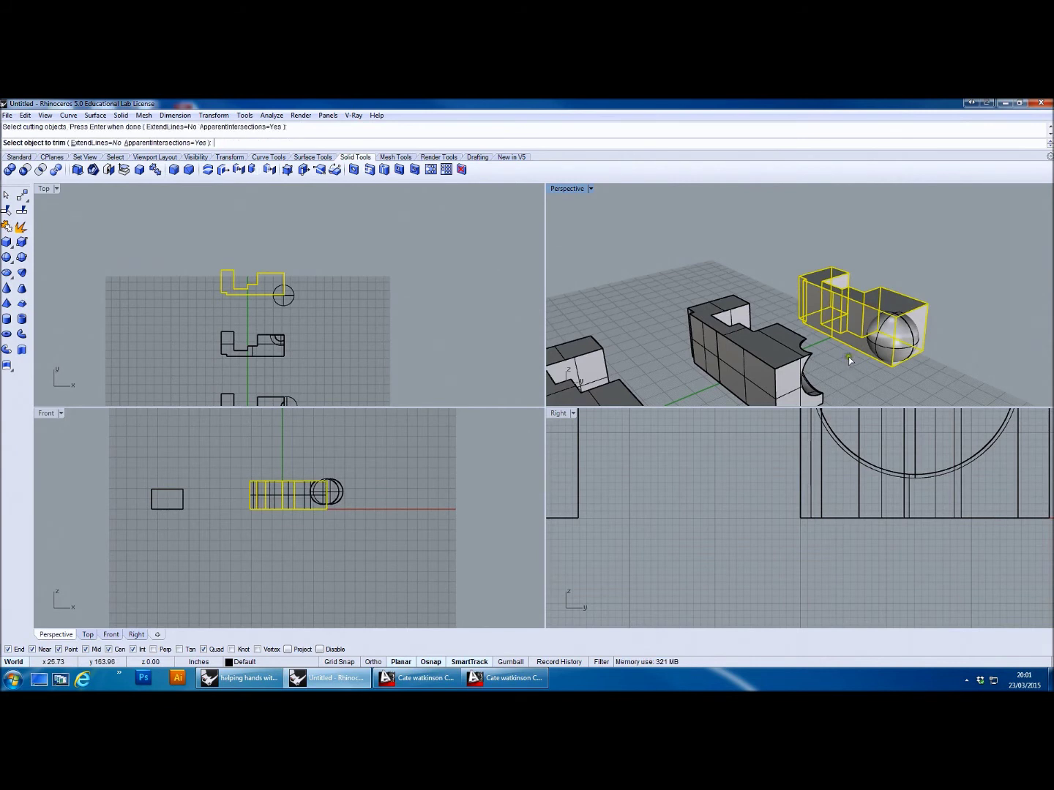
right_click_drag(849, 357, 848, 286)
left_click(989, 308)
key("Return")
- Set the perspective view to X-Ray display and inspect the trimmed sphere surface inside the rear solid
right_click_drag(814, 373, 888, 353)
left_click(885, 354)
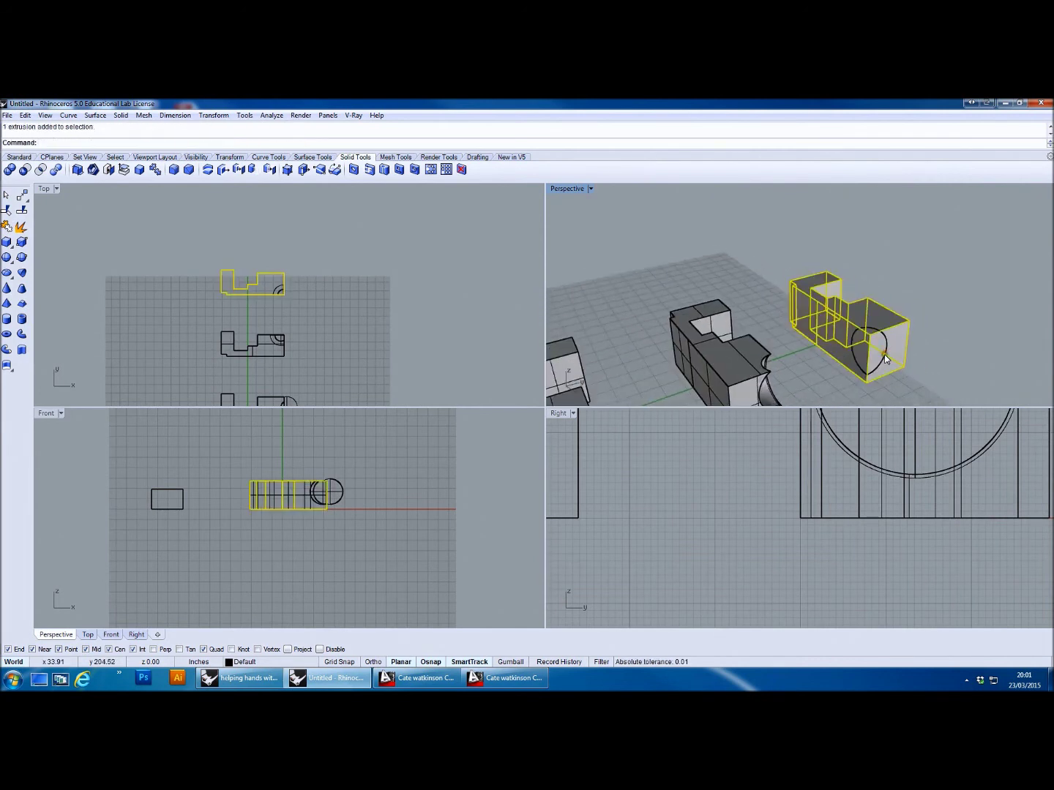
scroll(884, 354, "up", 5)
left_click(567, 189)
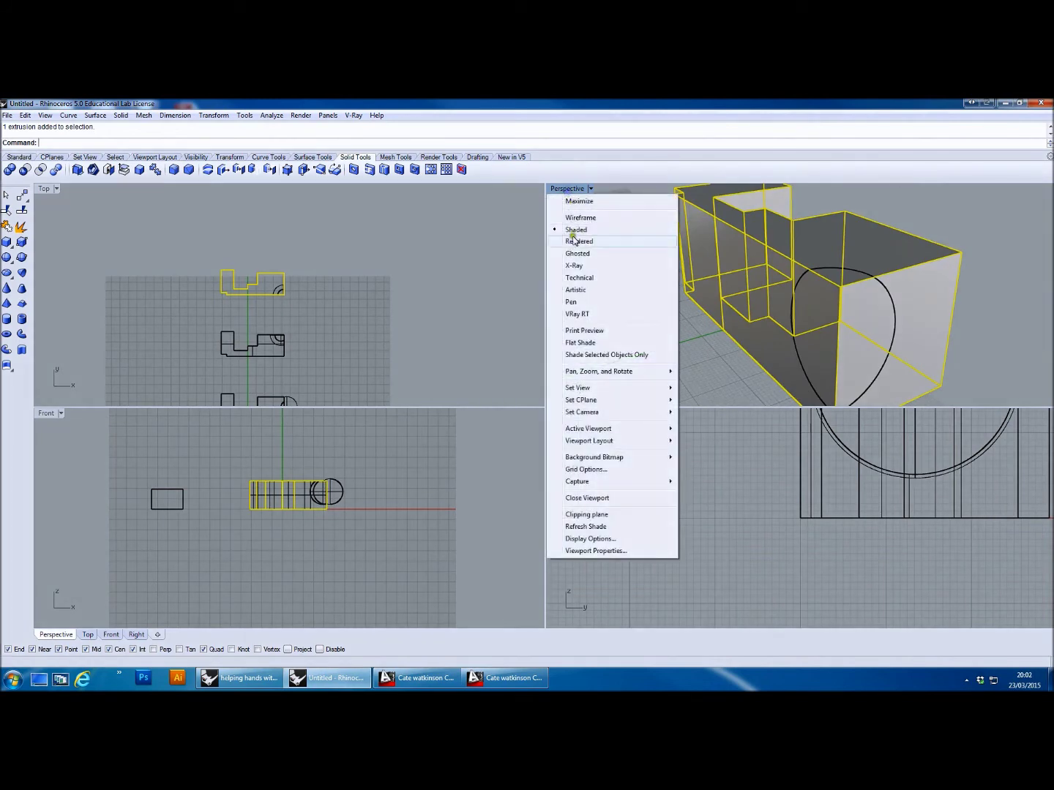
left_click(575, 240)
left_click(567, 188)
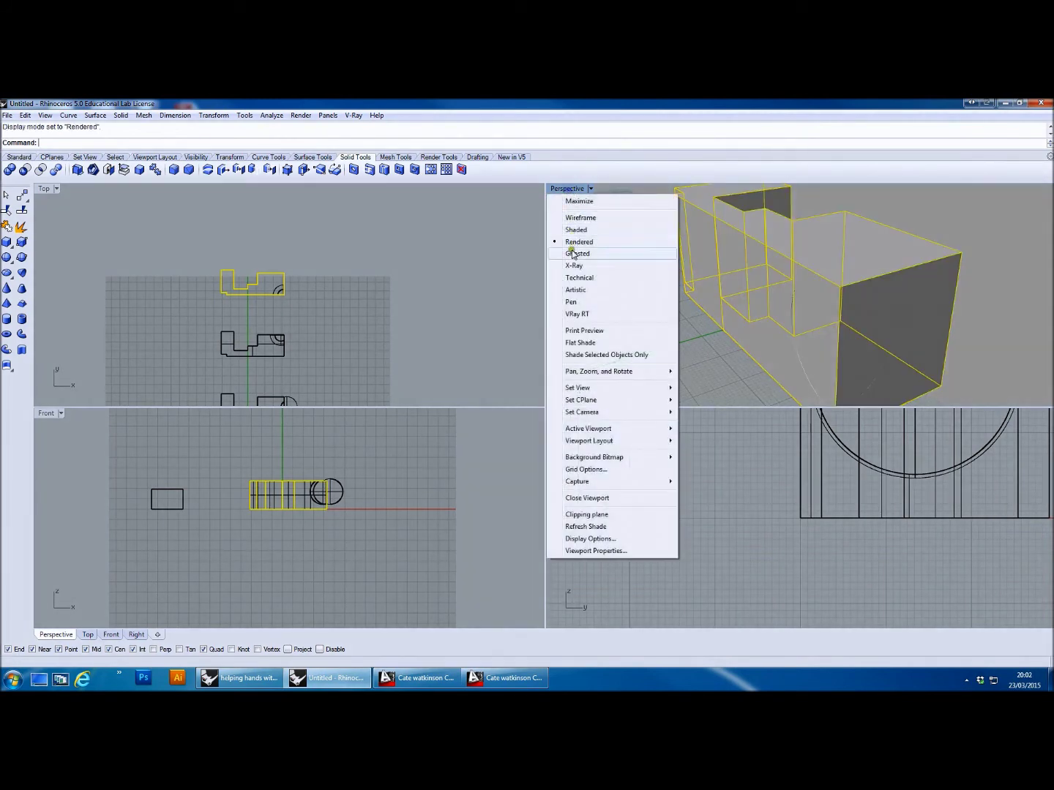
left_click(575, 265)
right_click_drag(891, 365, 701, 320)
- Hide the rear stepped solid to inspect the trimmed sphere surface on its own, and show the solid again
left_click(840, 322)
left_click(751, 319)
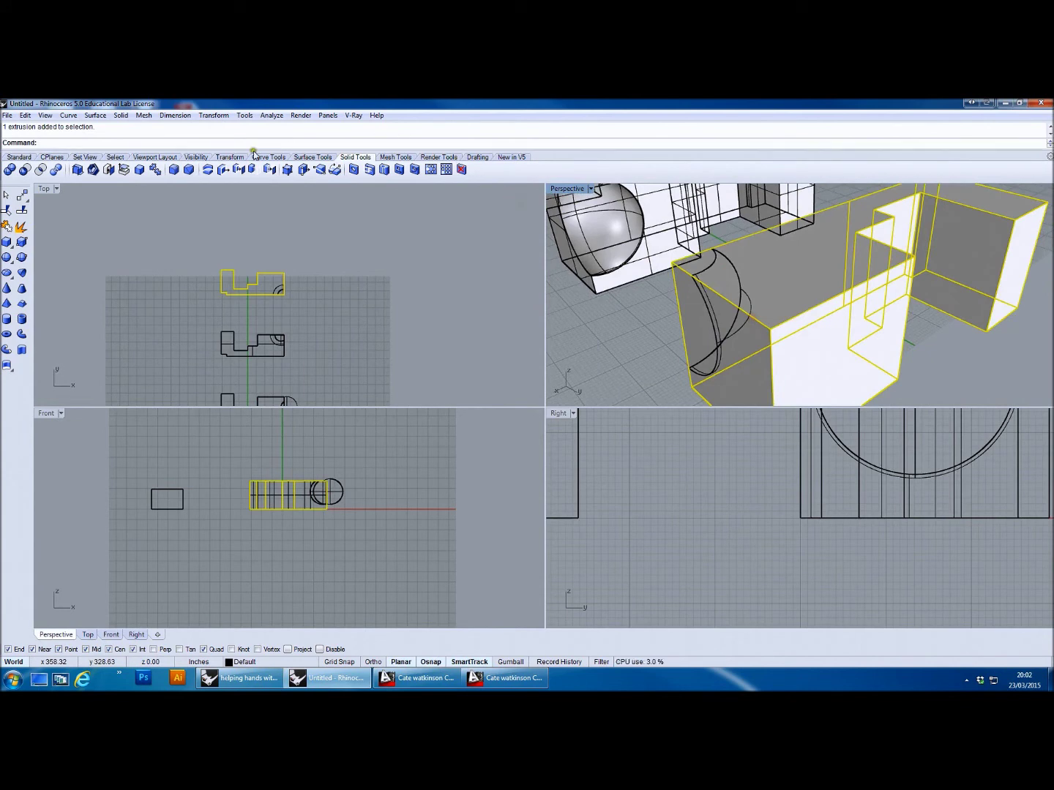
left_click(21, 157)
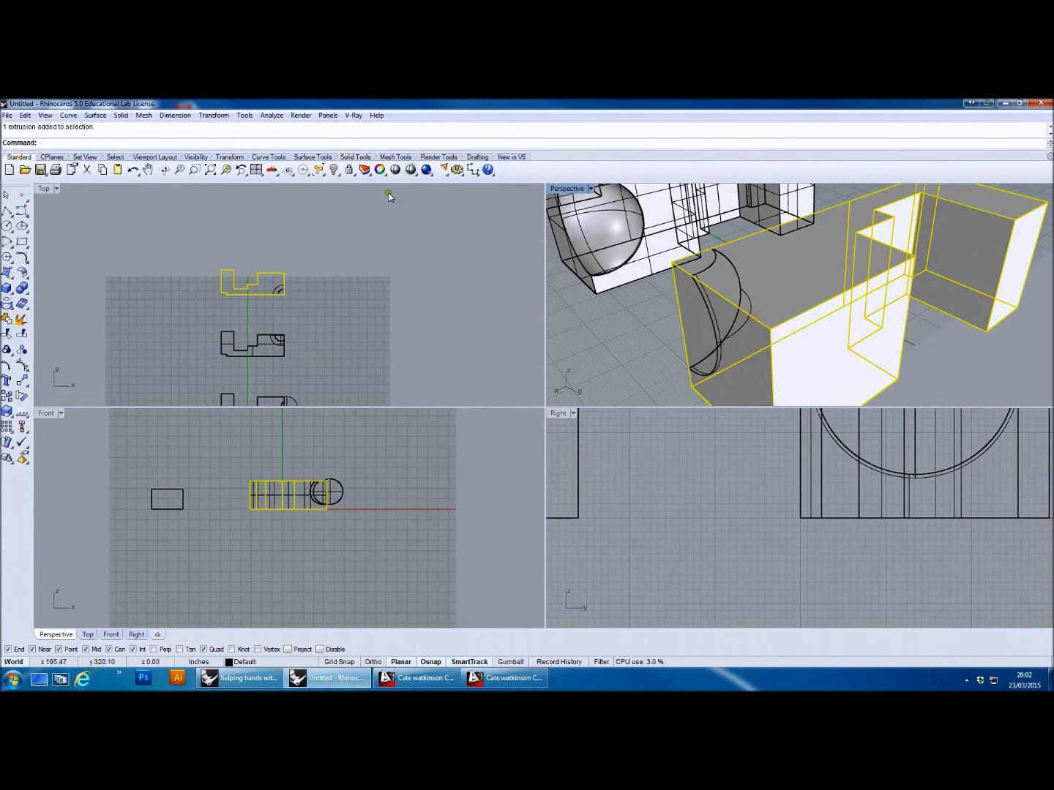
left_click(333, 173)
left_click(335, 189)
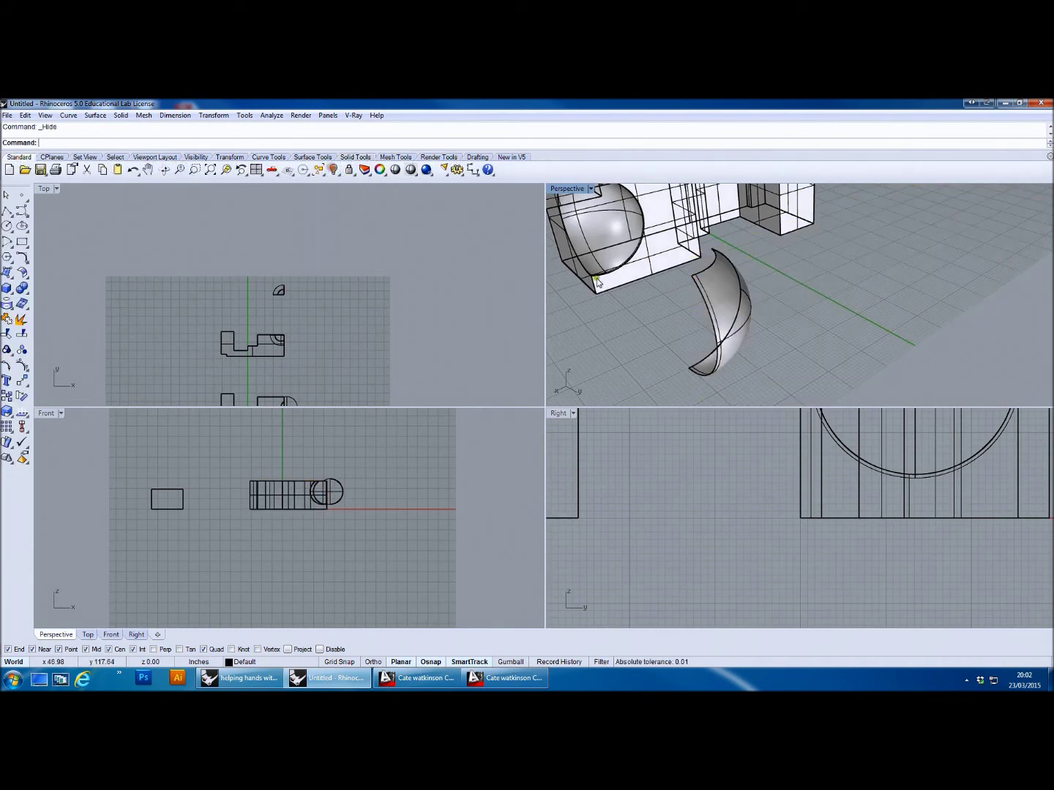
right_click_drag(695, 307, 615, 358)
right_click(334, 168)
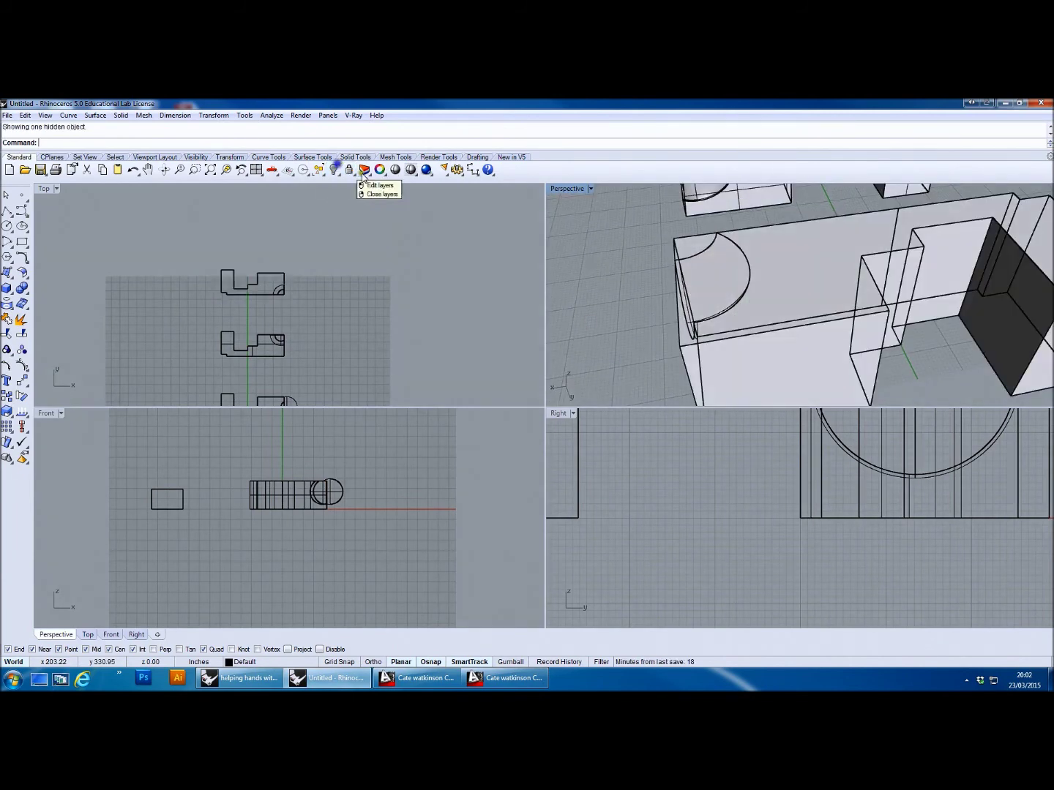
- Trim away the corner of the rear stepped solid, using the remaining sphere surface as the cutting object
right_click_drag(708, 332, 780, 284)
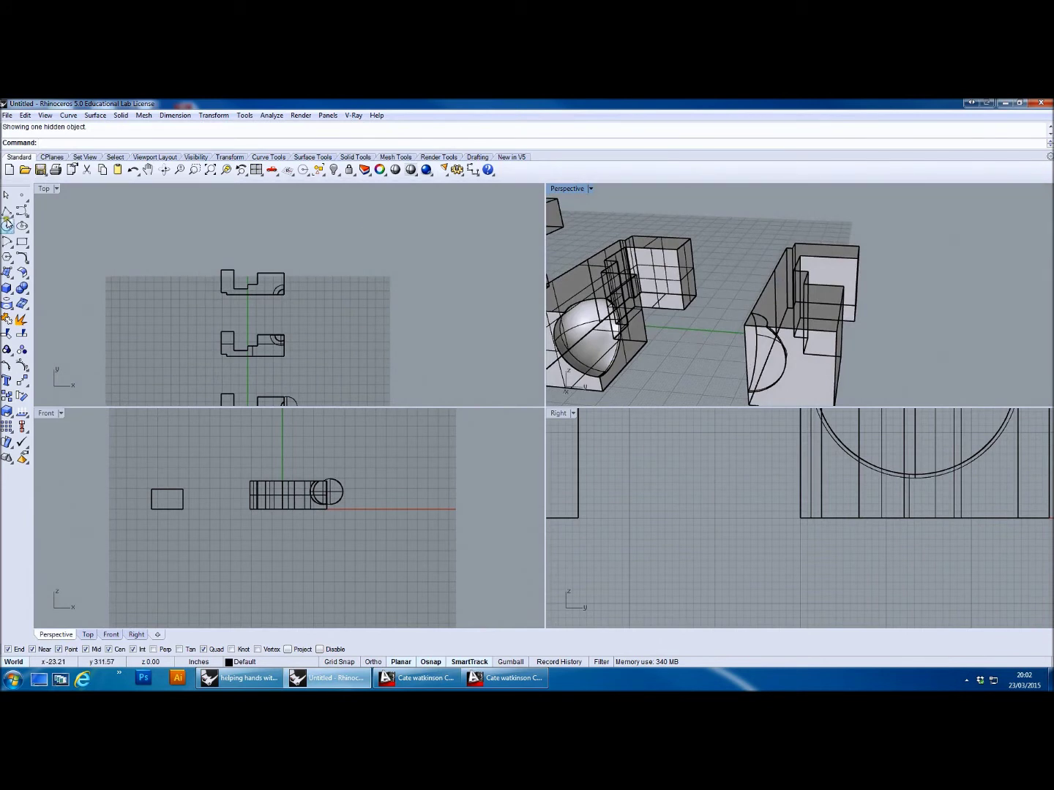
left_click(6, 335)
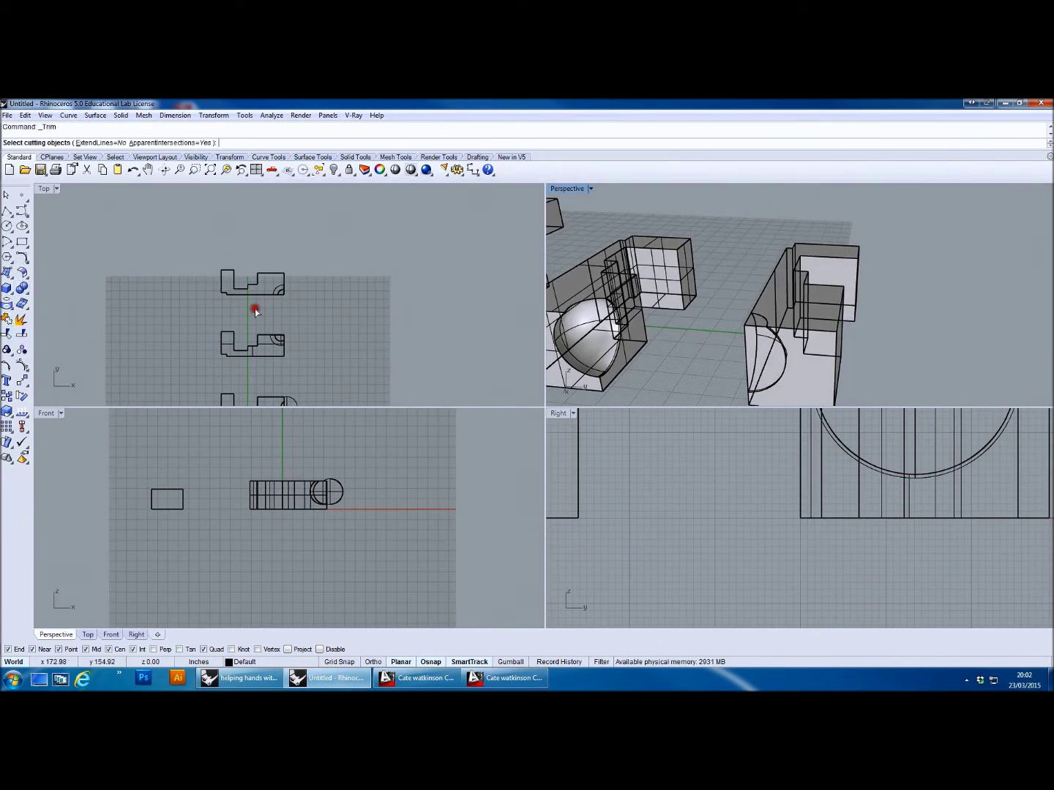
left_click(761, 337)
key("Return")
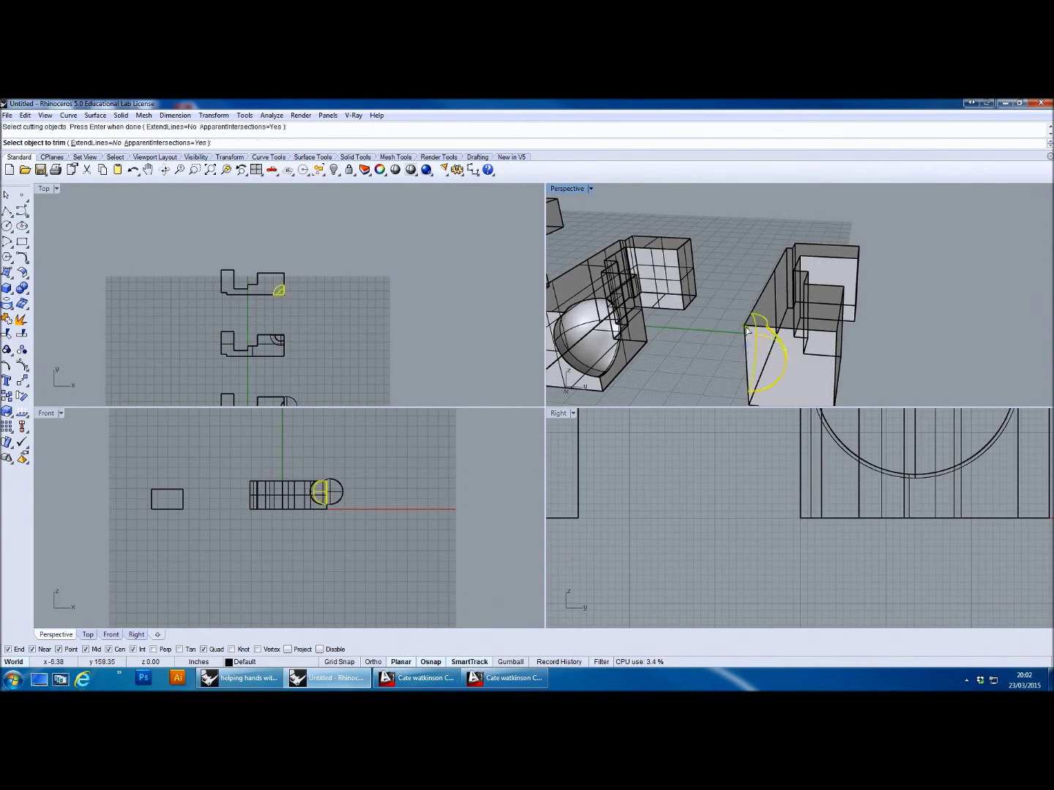
left_click(747, 332)
right_click_drag(780, 343, 741, 347)
right_click_drag(805, 356, 839, 327)
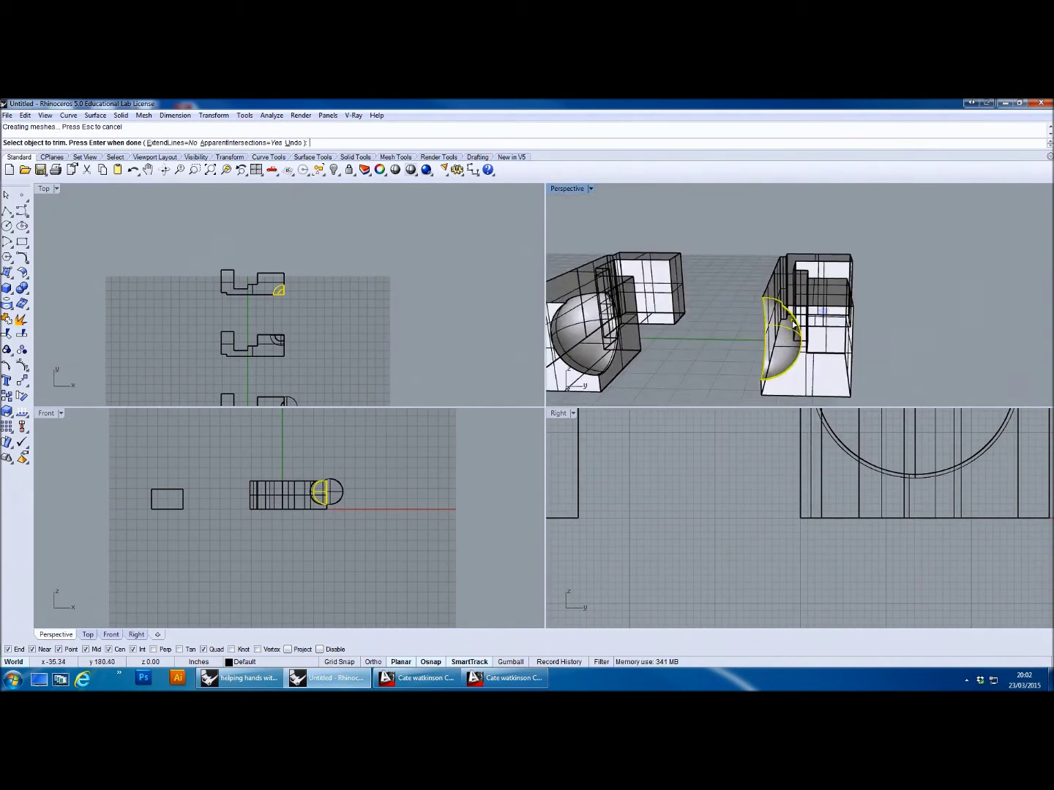
right_click_drag(781, 293, 727, 324)
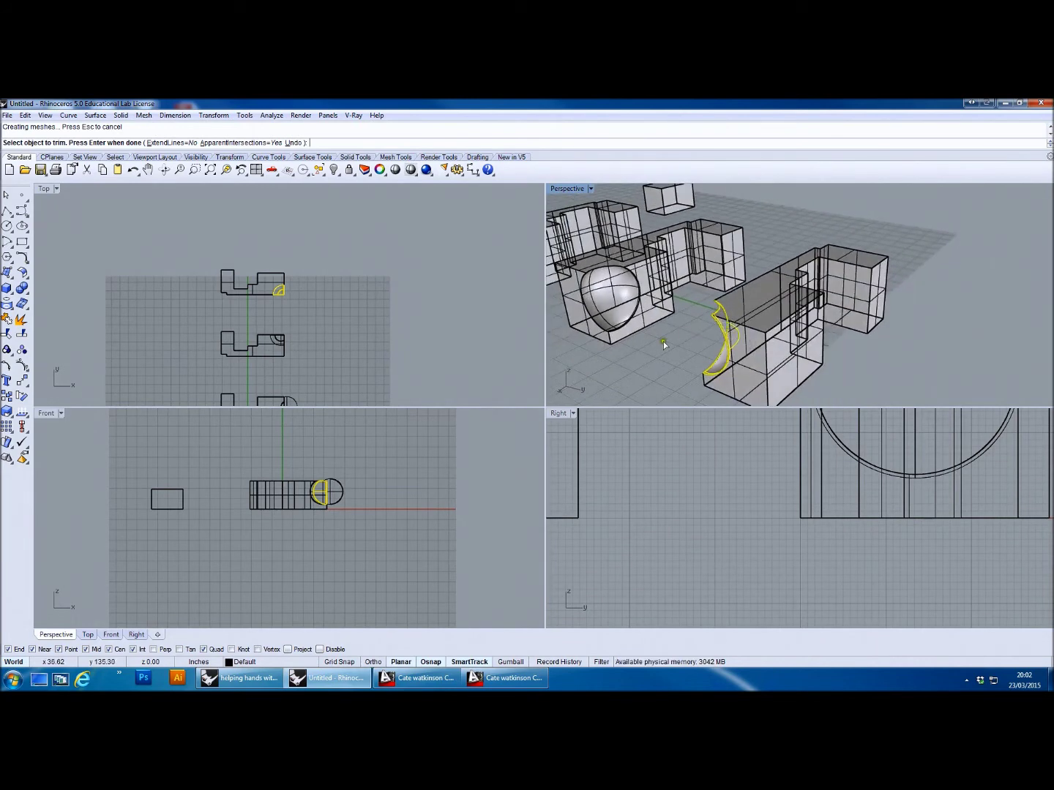
key("Return")
- Join the trimmed rear stepped solid and the curved sphere surface into one object
left_click(739, 321)
right_click_drag(724, 330, 803, 335)
key("Escape")
left_click(823, 335)
left_click(823, 355)
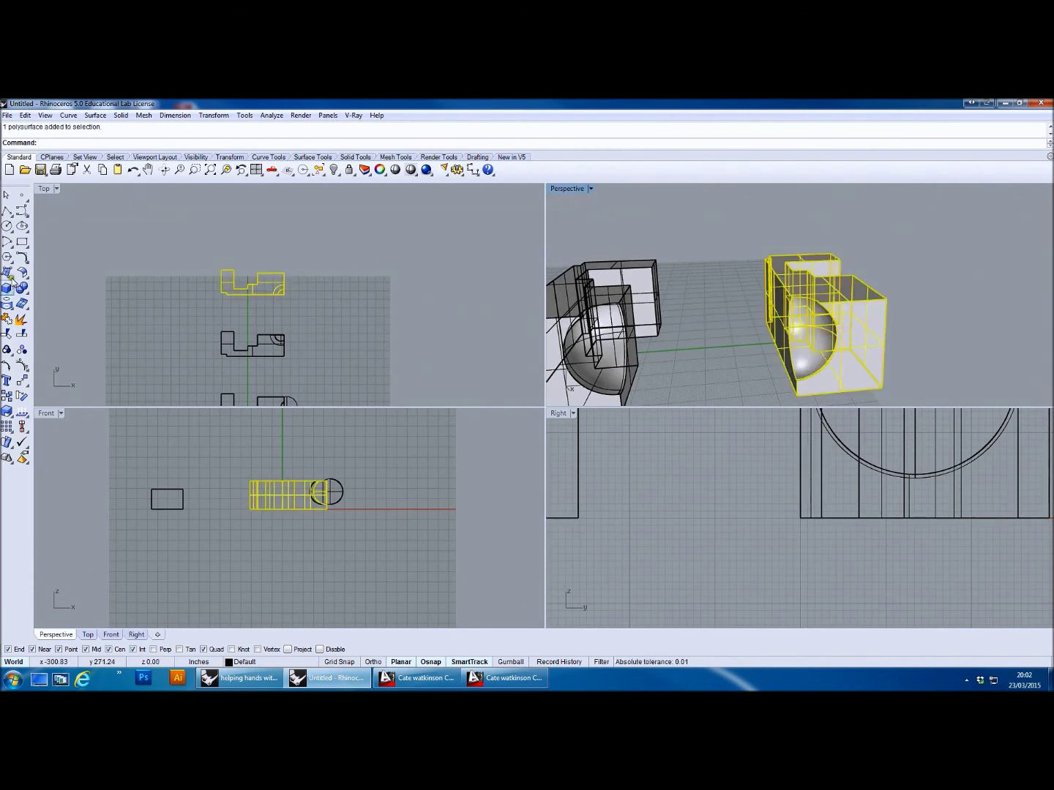
left_click(7, 320)
right_click_drag(870, 400, 776, 388)
key("Escape")
- Examine the spherical cuts in the middle and rear solids, switching the perspective view to Rendered display
scroll(706, 346, "down", 5)
scroll(690, 339, "up", 3)
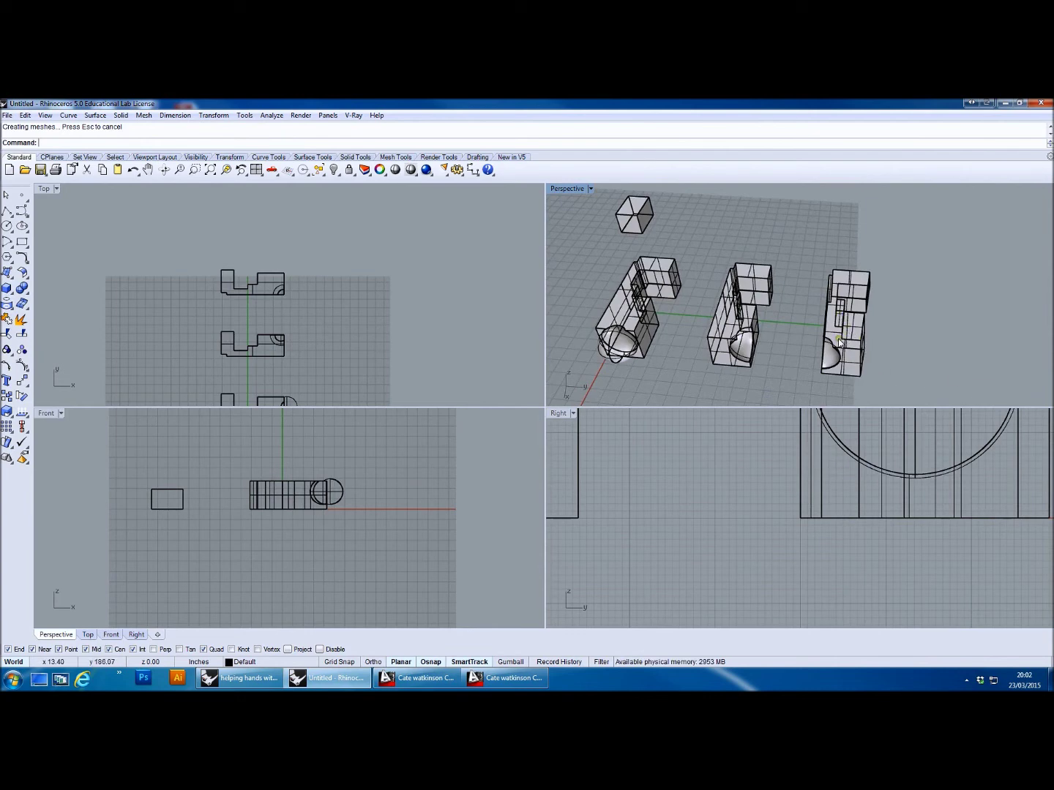
scroll(839, 342, "up", 5)
right_click_drag(826, 301, 759, 289)
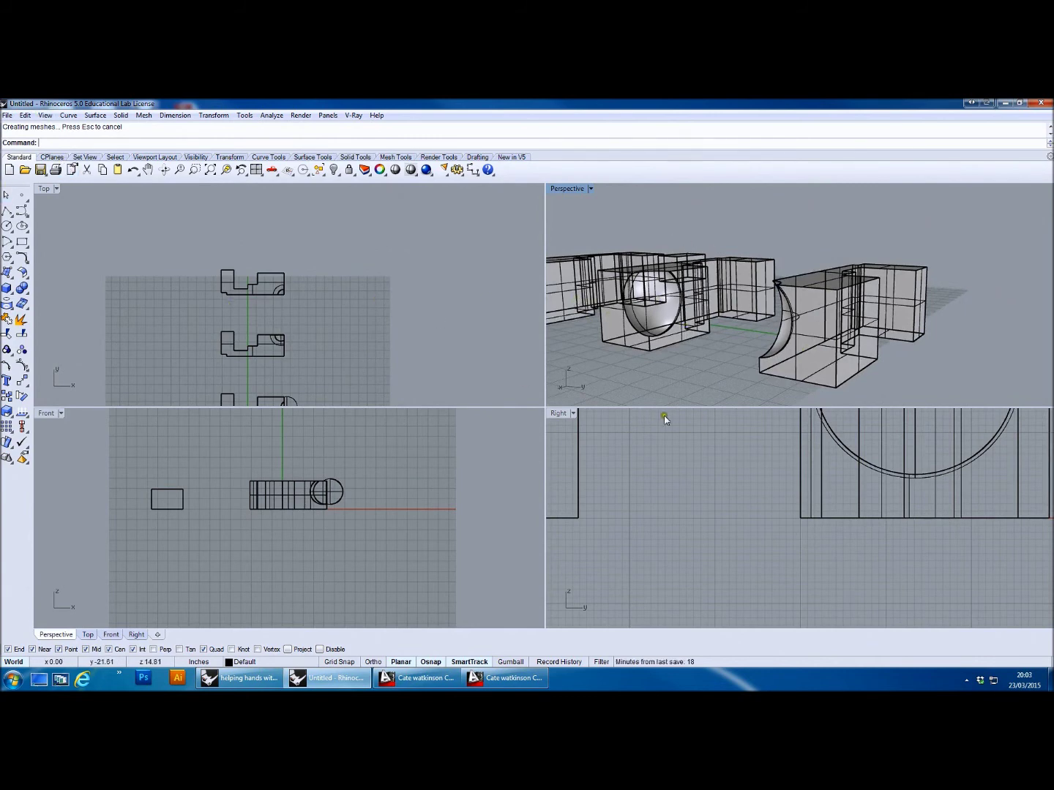
right_click_drag(847, 334, 675, 309)
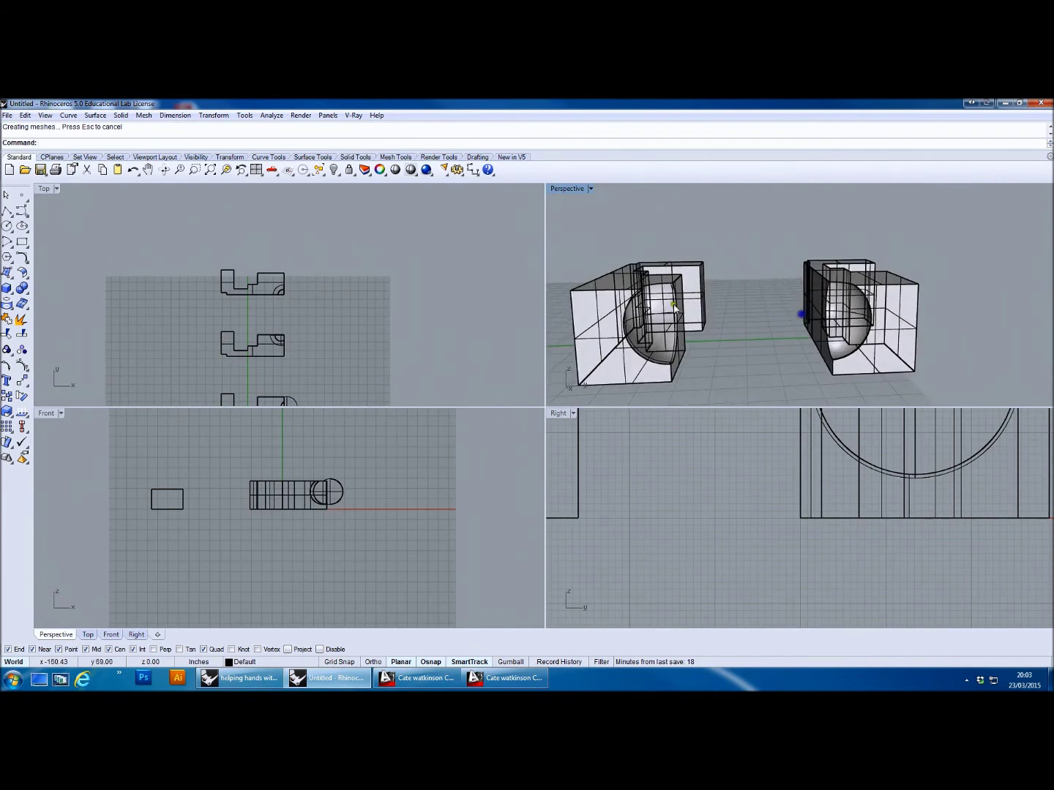
left_click(571, 192)
left_click(578, 235)
right_click_drag(843, 302, 725, 296)
- Set the perspective view to Shaded display and compare the three stepped solids
left_click(576, 189)
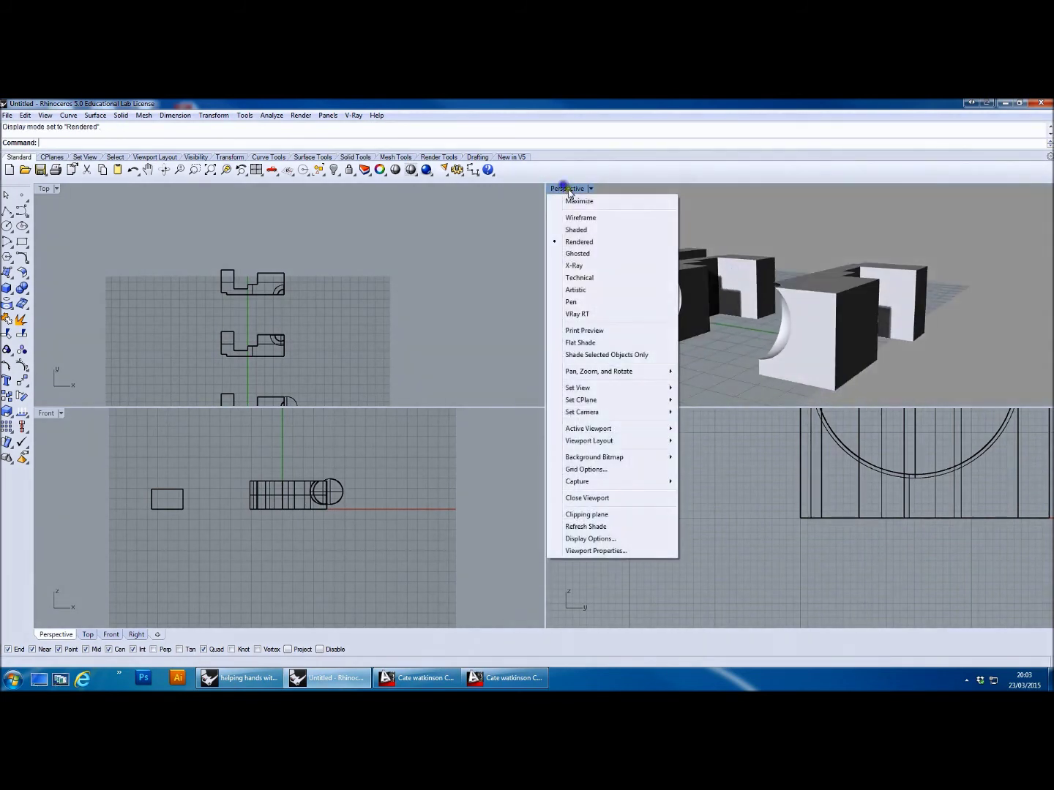
left_click(572, 230)
mouse_move(849, 311)
right_mouse_down()
mouse_move(716, 308)
mouse_move(875, 324)
mouse_move(875, 343)
mouse_move(793, 325)
mouse_move(820, 332)
mouse_move(769, 339)
right_mouse_up()
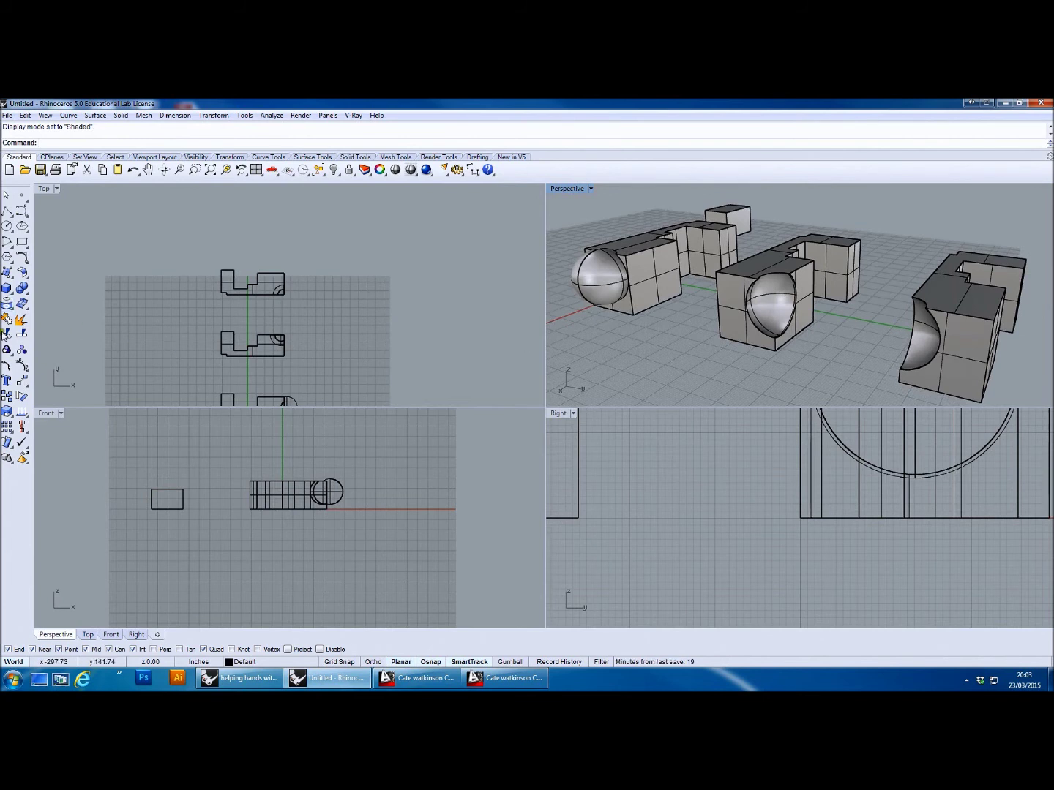
- Create a solid vertical cone with its base on the ground plane beside the middle stepped solid
left_click(14, 293)
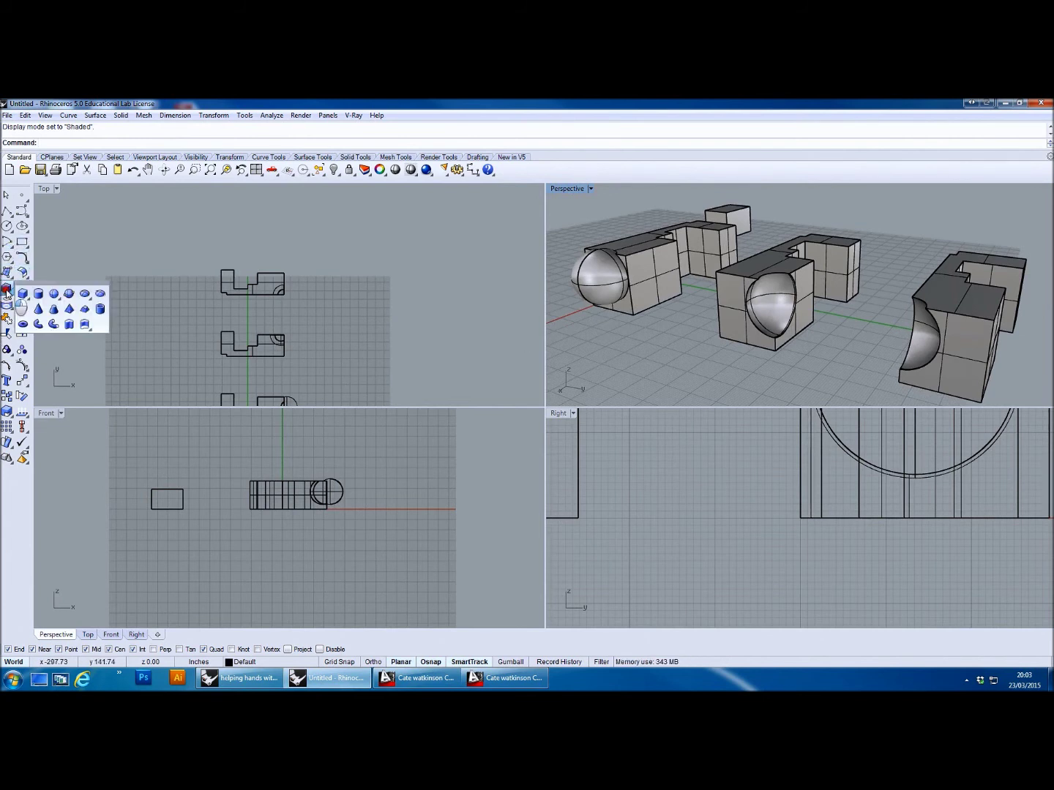
left_click(38, 309)
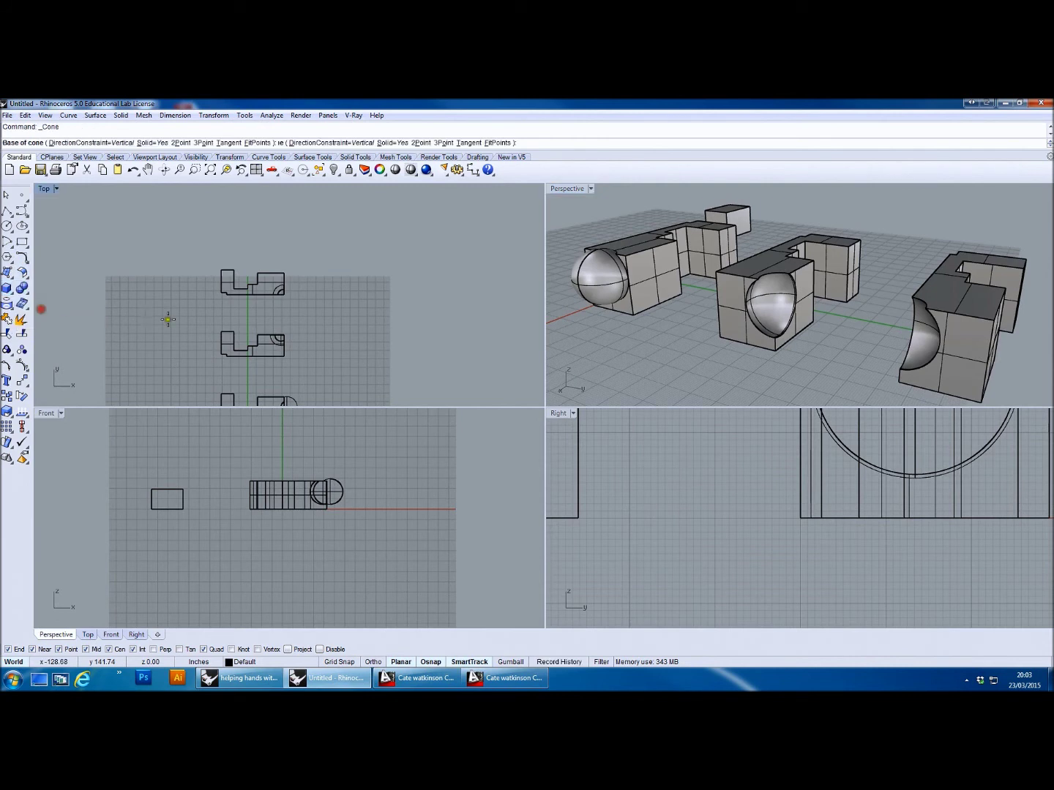
left_click(319, 346)
left_click(340, 337)
left_click(340, 459)
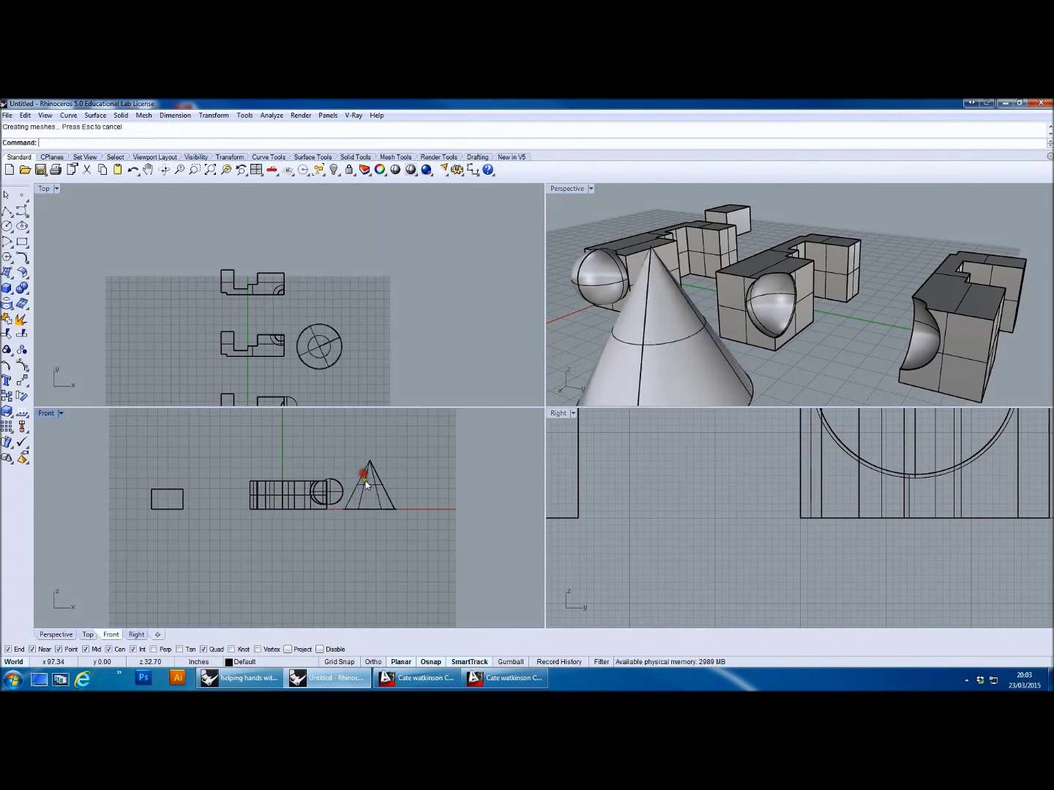
- Move the cone horizontally into the middle stepped solid so the two overlap
left_click_drag(374, 484, 286, 483)
key("Escape")
right_click_drag(827, 352, 998, 248)
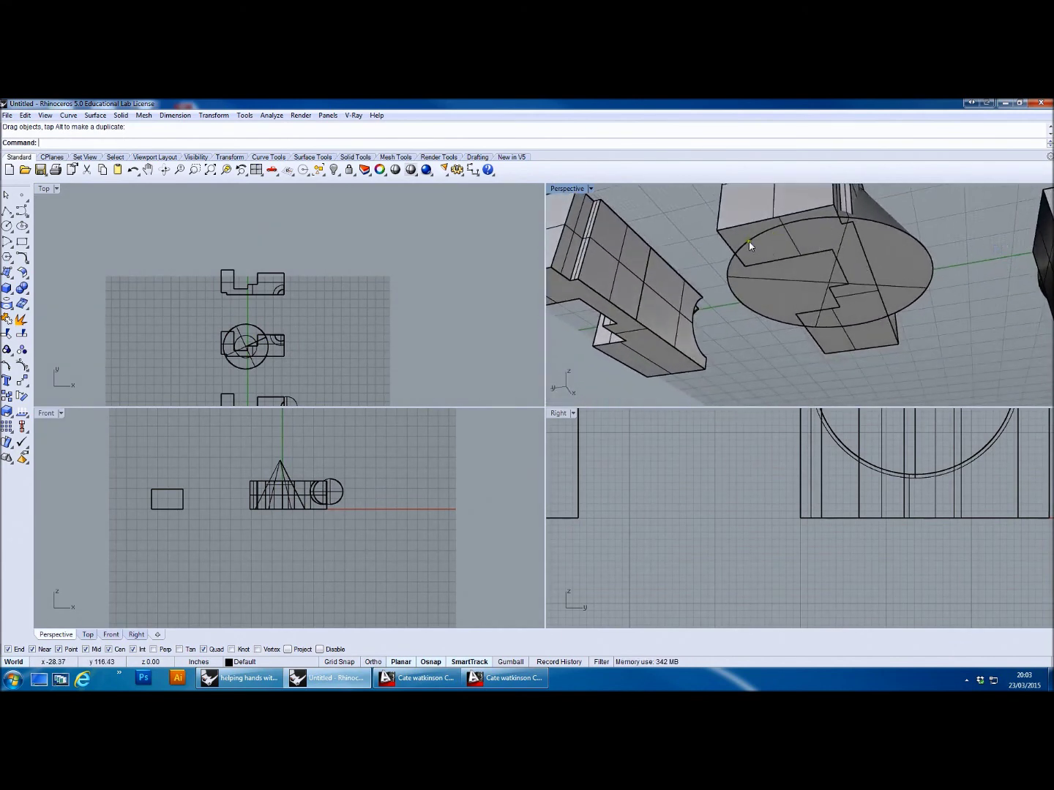
right_click_drag(840, 246, 976, 359)
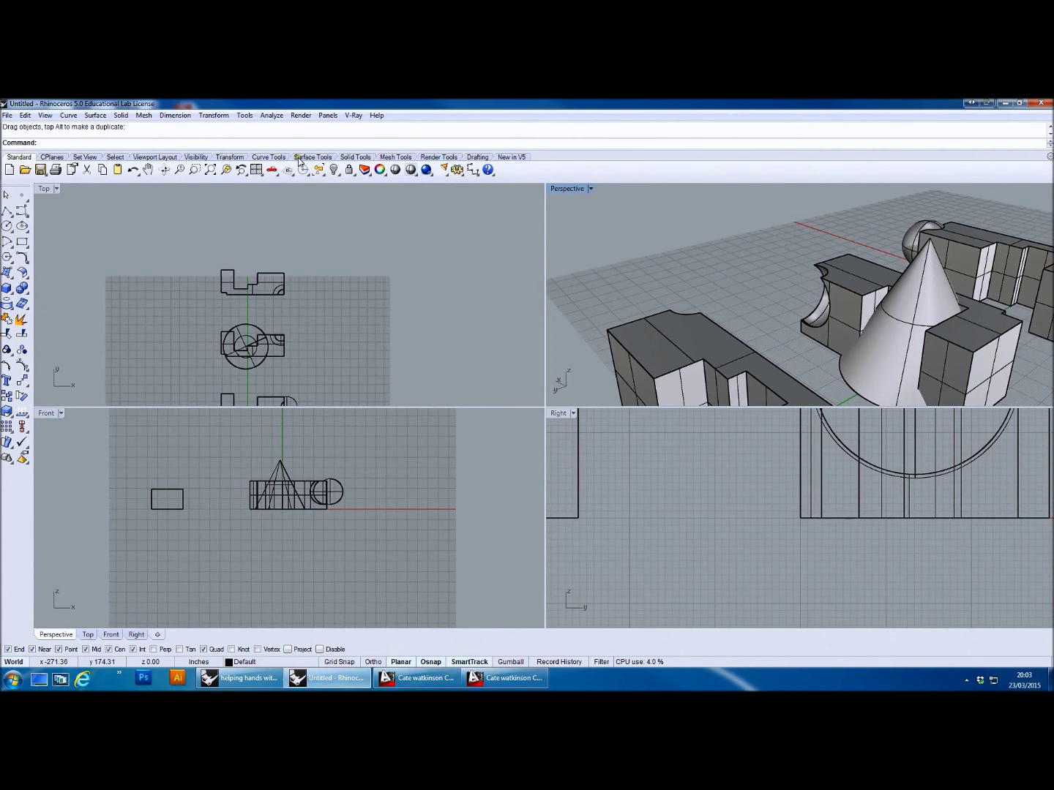
left_click(356, 156)
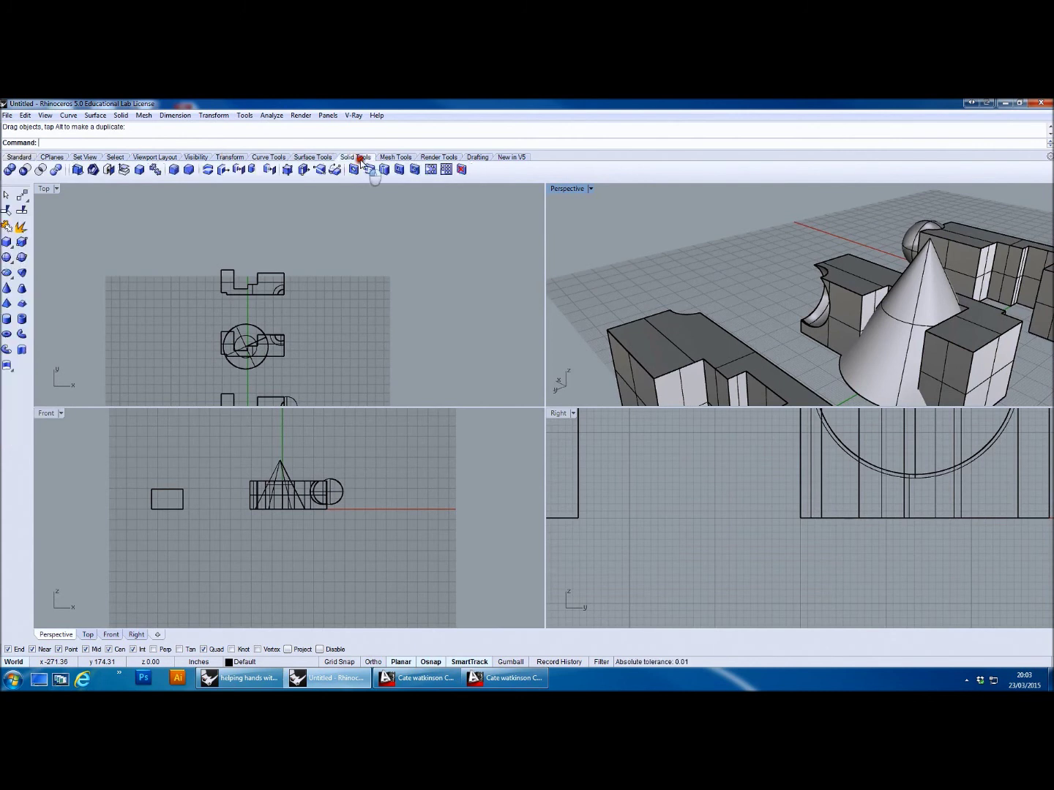
left_click(25, 169)
left_click(867, 306)
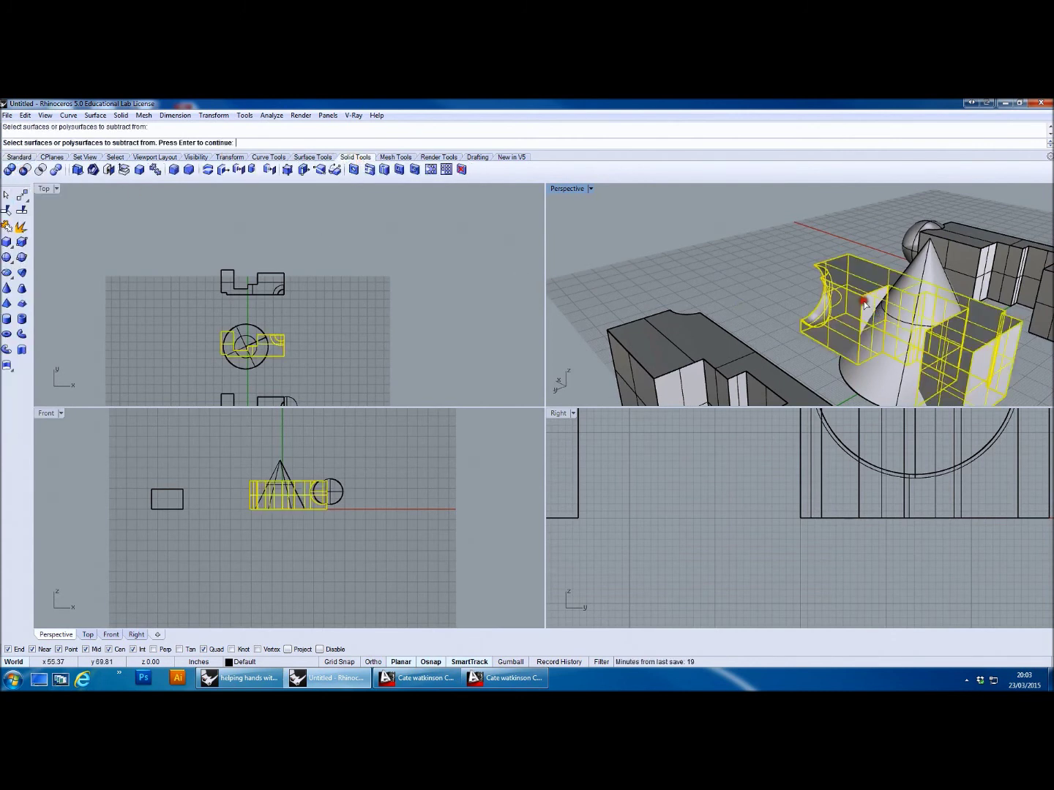
left_click(922, 259)
key("Return")
key("Return")
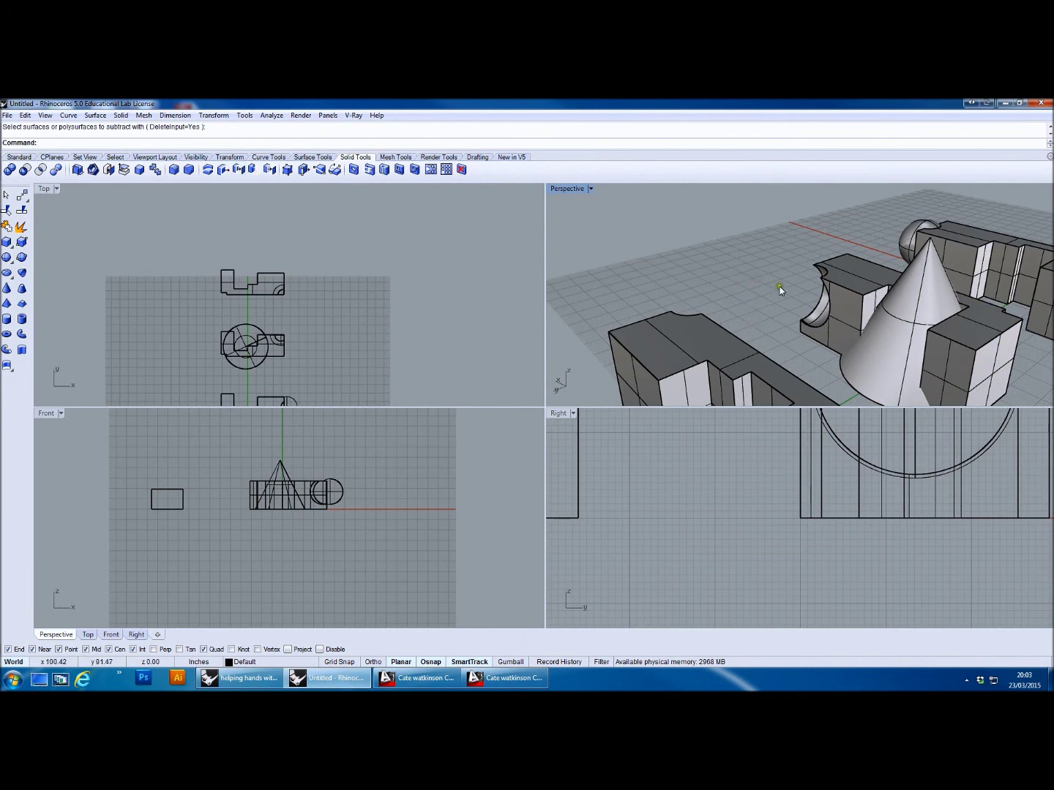
- Subtract the cone from the middle stepped solid with Boolean Difference
key("Return")
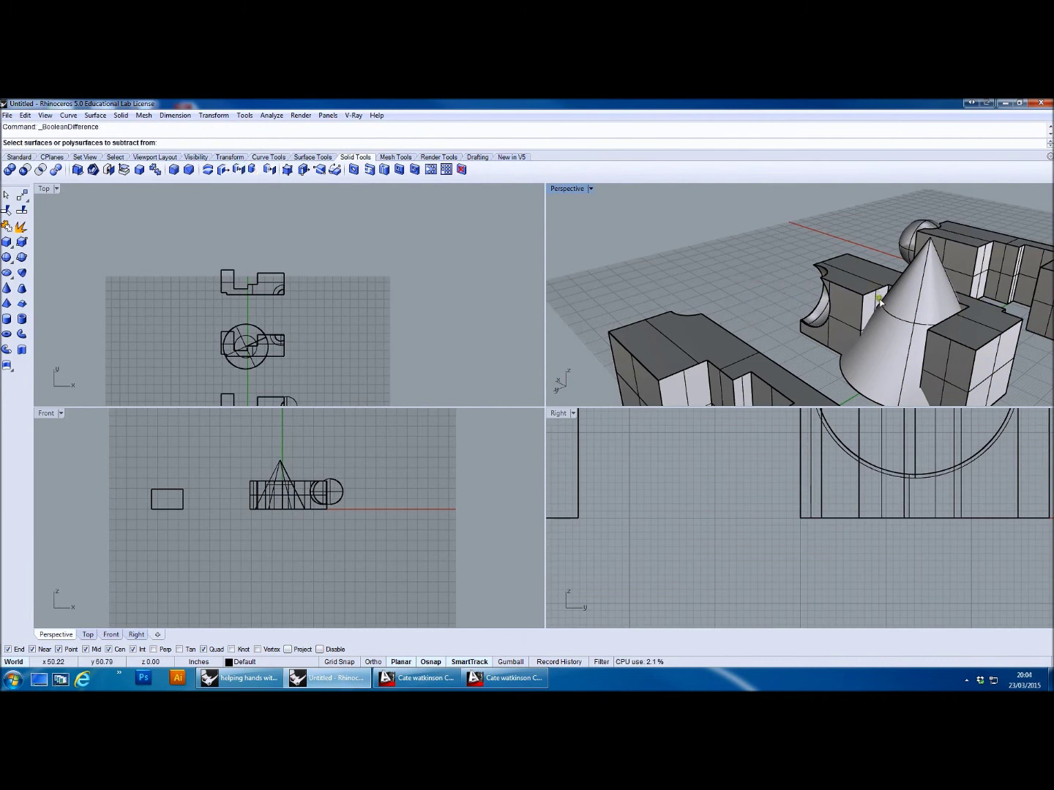
left_click(859, 300)
key("Return")
left_click(925, 267)
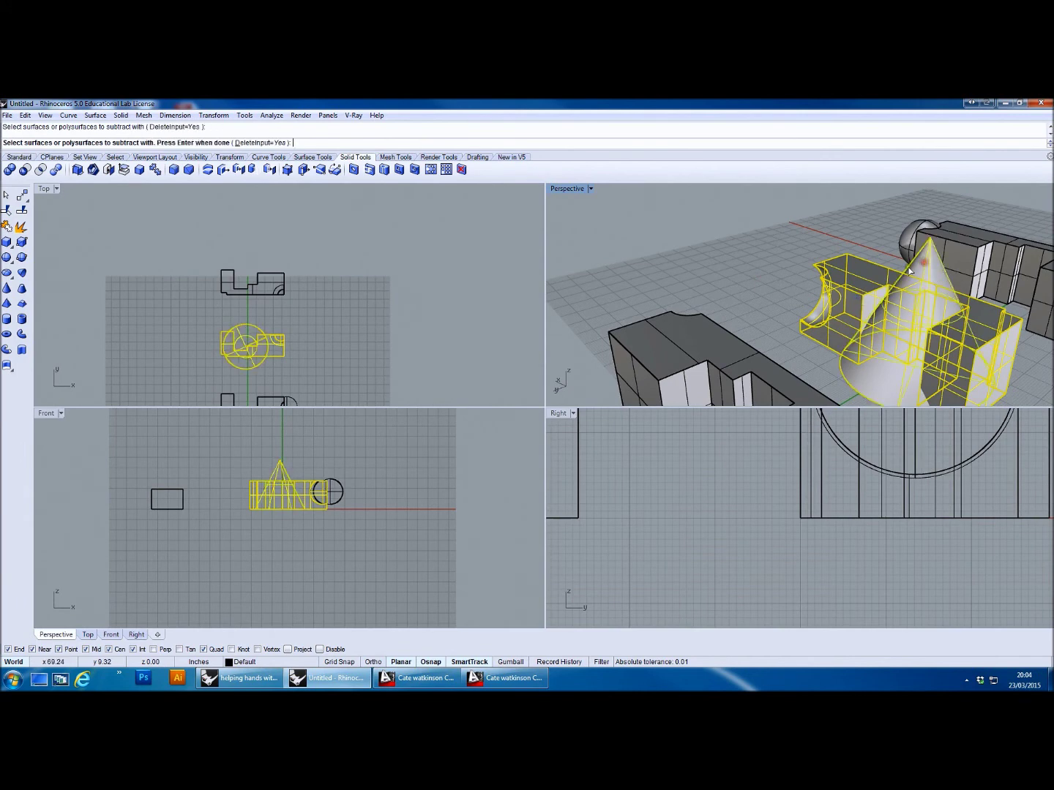
key("Return")
- Examine the conical cut through the middle stepped solid from below, the side and above
right_click_drag(918, 301, 670, 277)
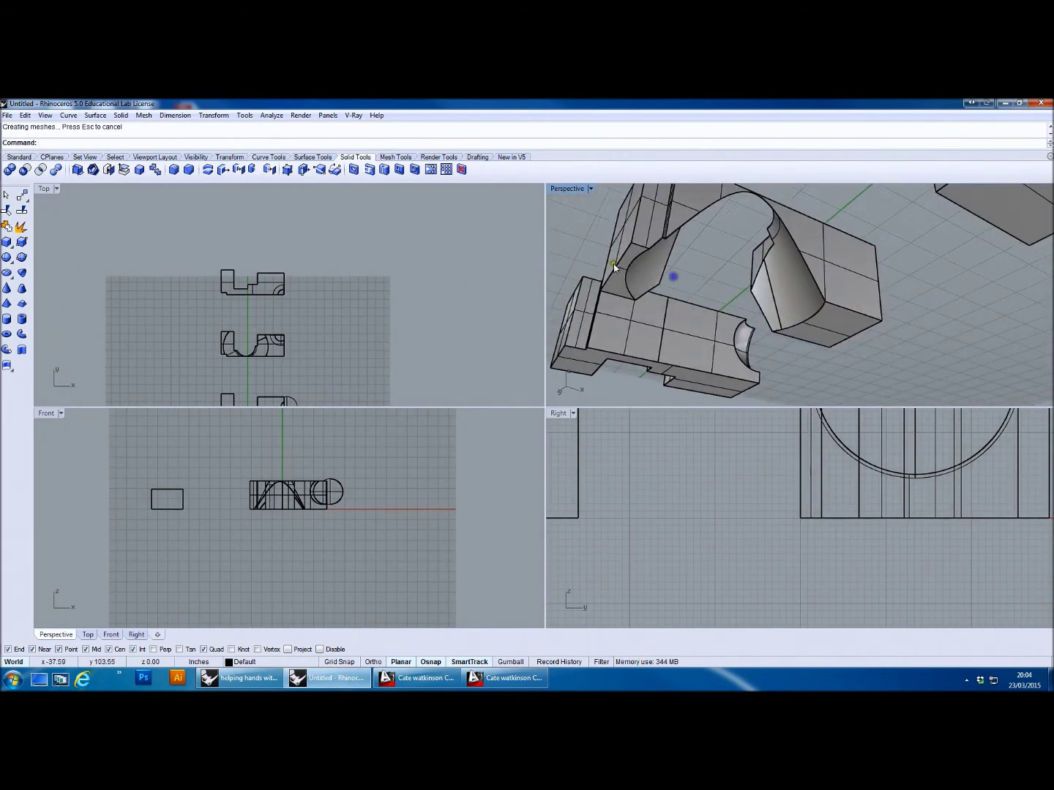
right_click_drag(795, 315, 838, 391)
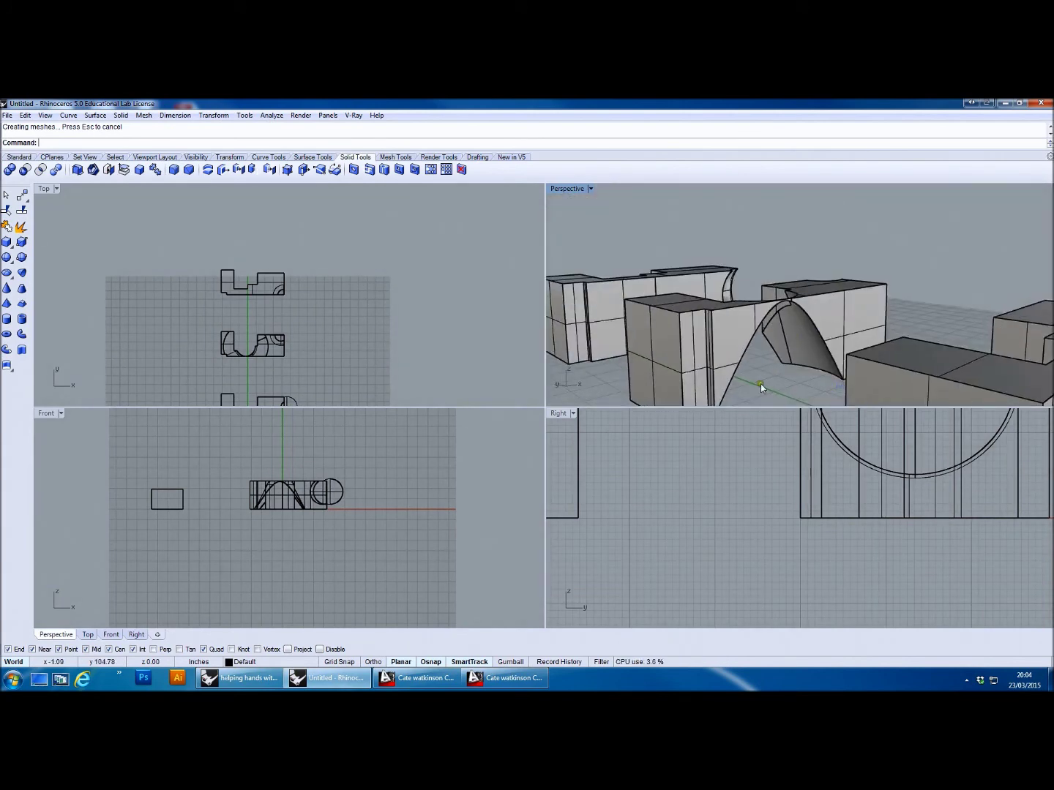
right_click_drag(781, 360, 764, 333)
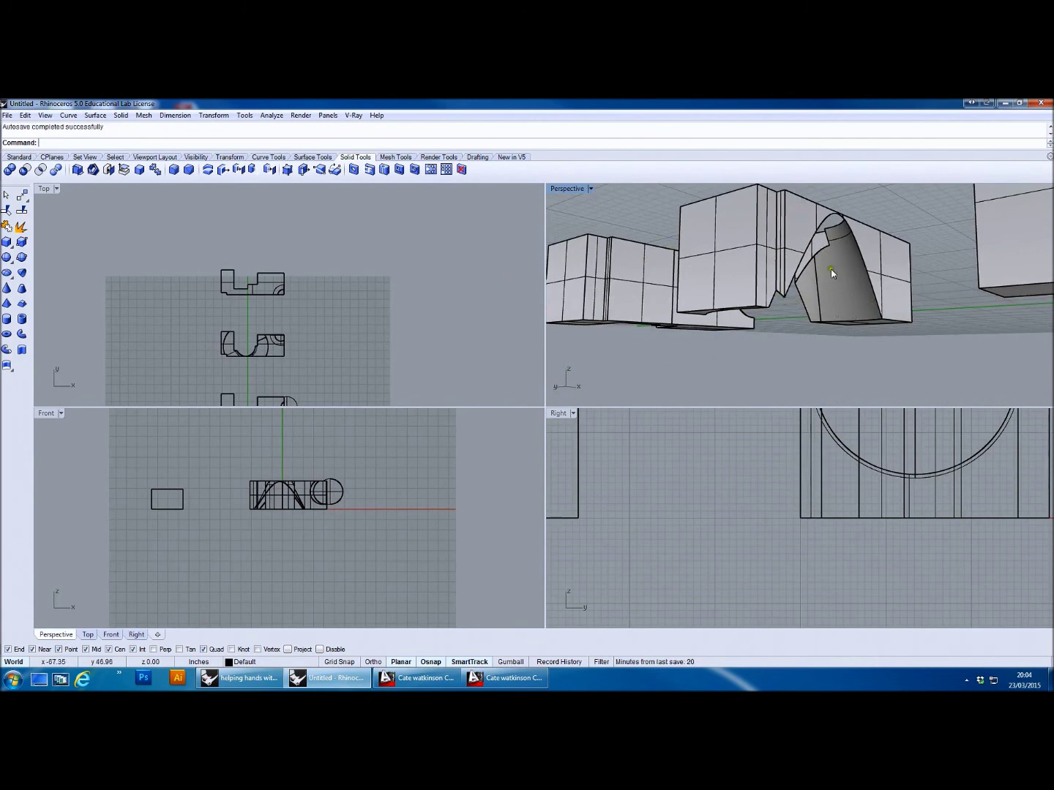
right_click_drag(833, 294, 691, 333)
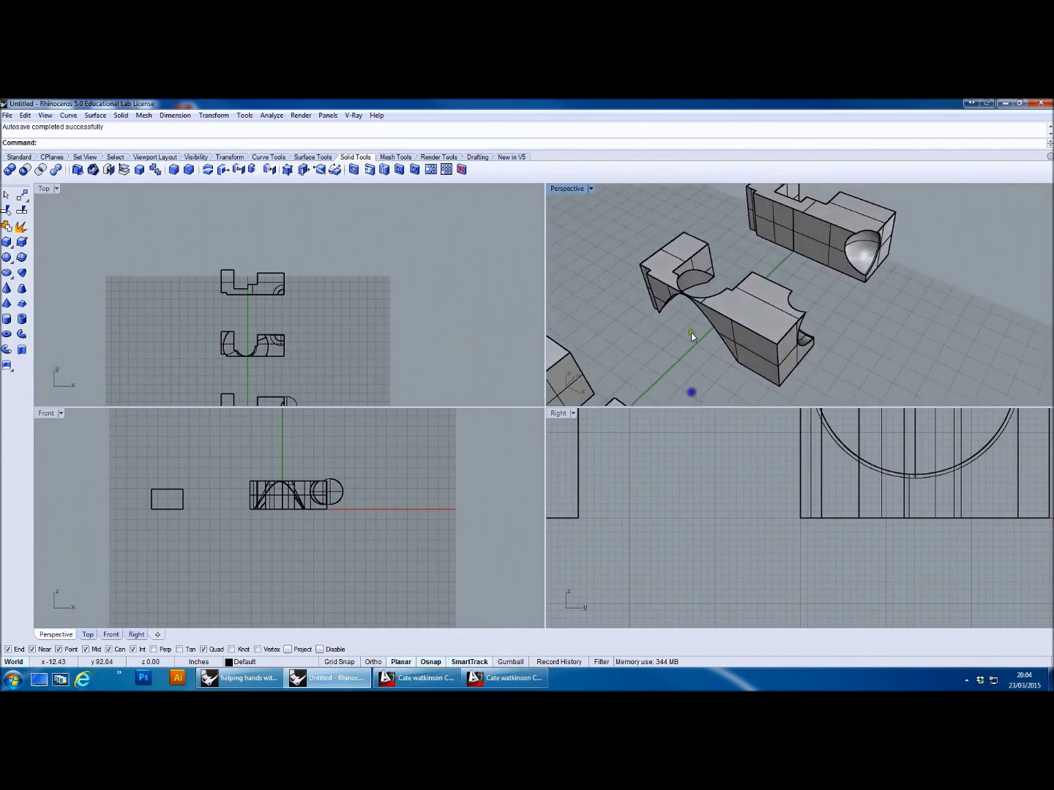
right_click_drag(702, 348, 854, 373)
scroll(805, 306, "down", 3)
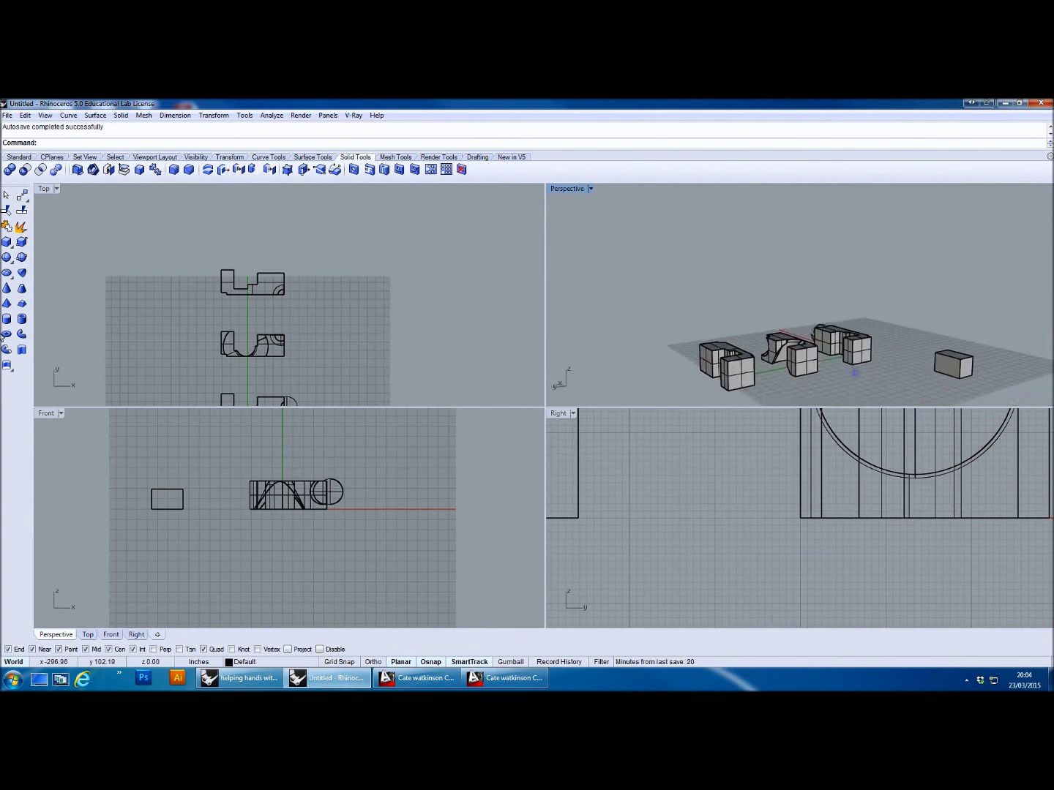
- Create an open paraboloid with Solid set to No and move it to overlap the sphere-cut end of the rear stepped solid
left_click(22, 272)
left_click(314, 308)
left_click(323, 298)
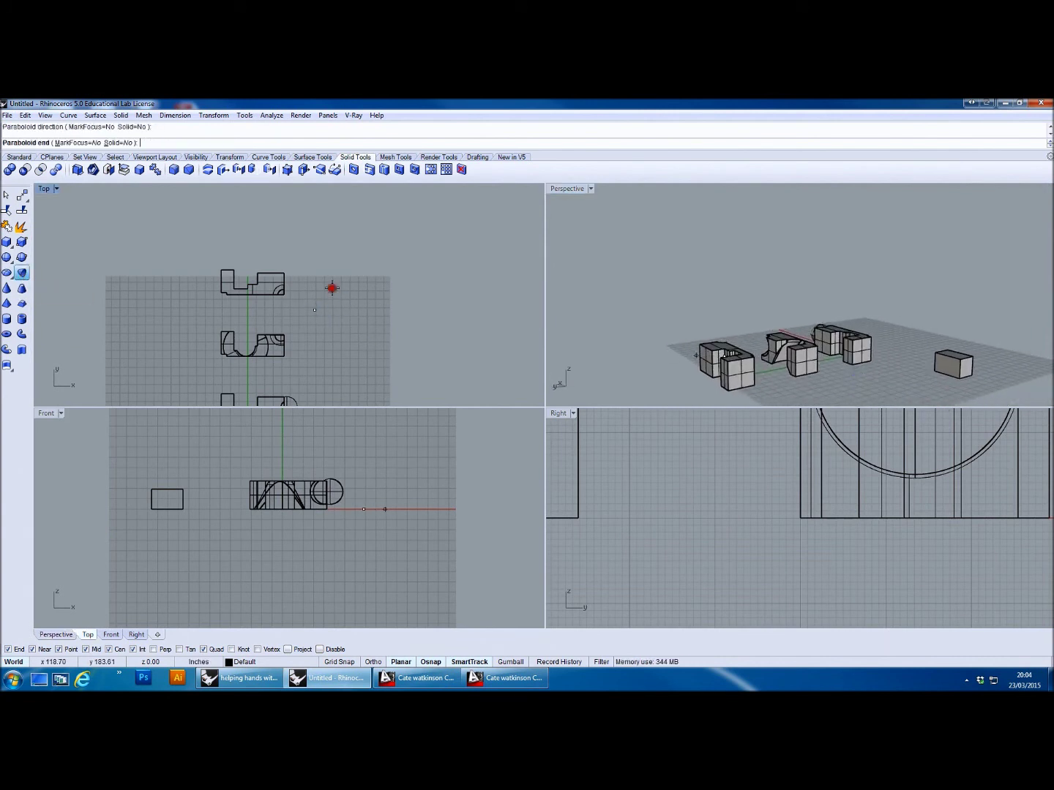
left_click(325, 299)
left_click_drag(325, 298, 277, 259)
- Examine the paraboloid's open side and its overlap with the rear stepped solid
right_click_drag(734, 359, 812, 281)
left_click(659, 290)
left_click(790, 246)
left_click(701, 235)
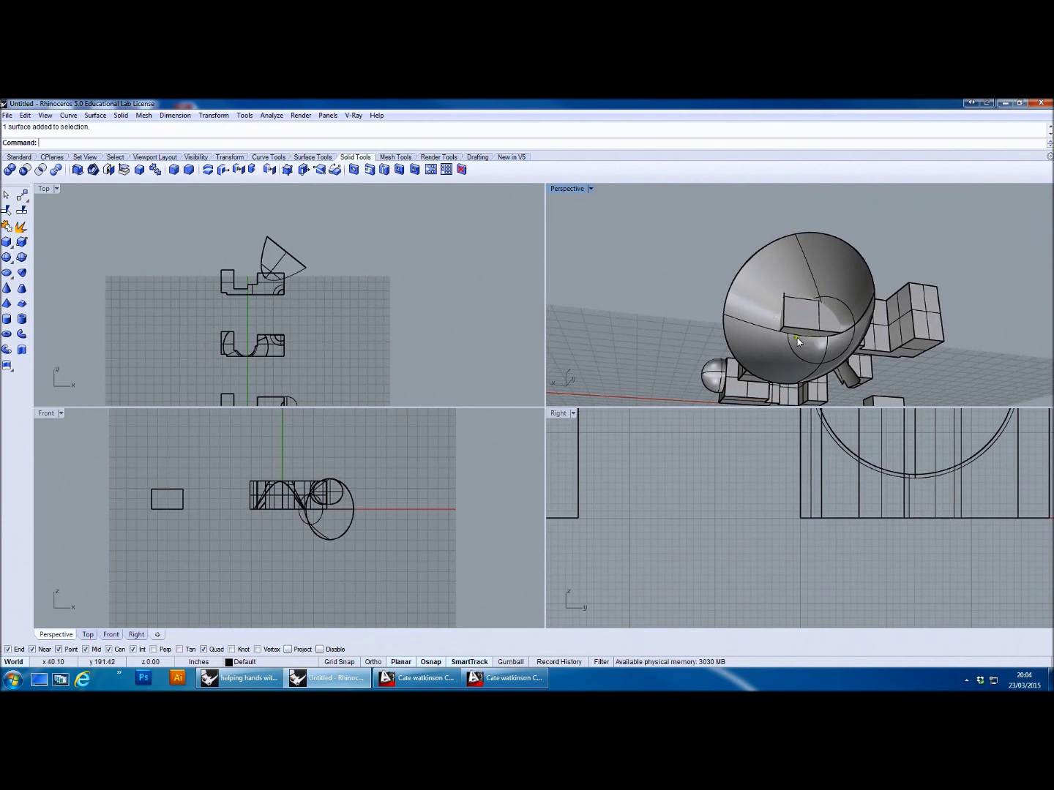
left_click(932, 331)
left_click(825, 241)
left_click(867, 219)
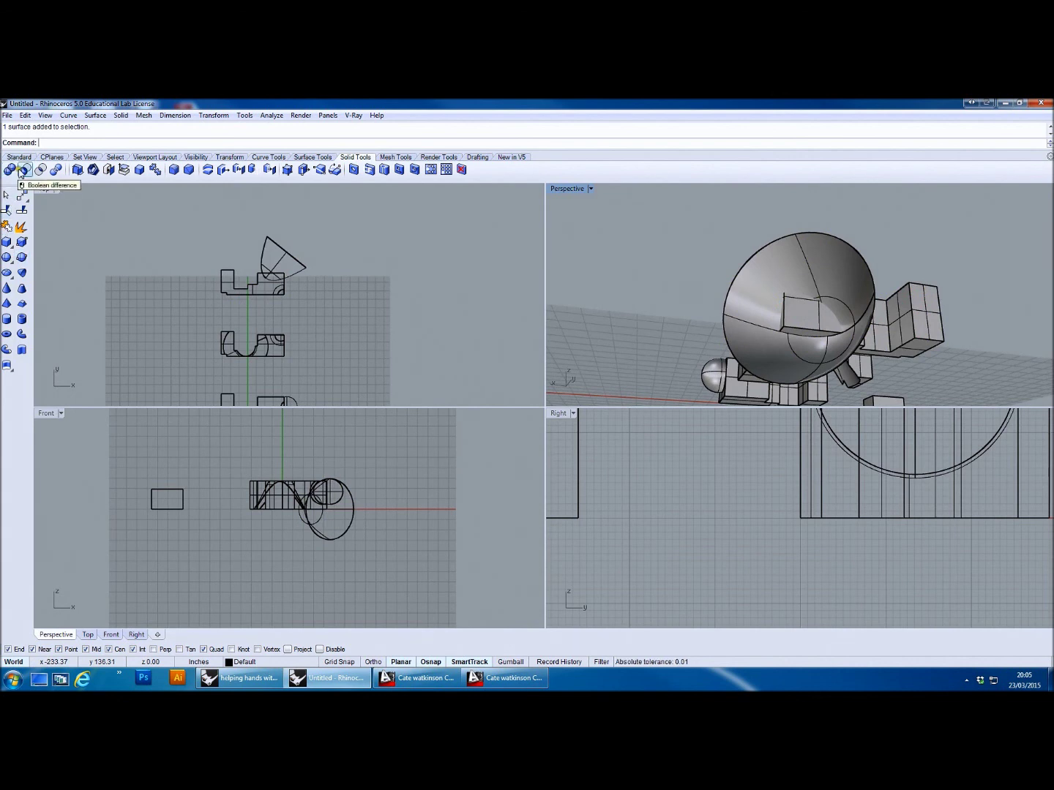
- Try subtracting the paraboloid from the sphere-cut end of the rear stepped solid with Boolean Difference, and undo the operation
left_click(22, 170)
left_click(909, 309)
key("Return")
left_click(874, 260)
key("Return")
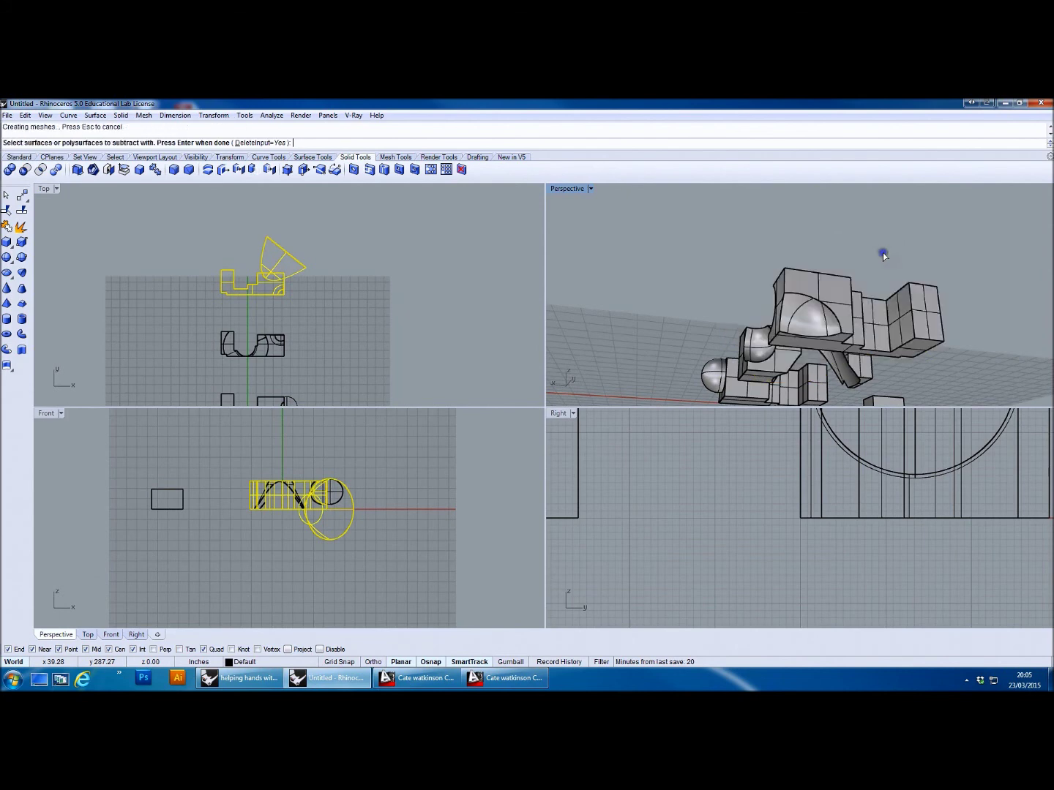
right_click_drag(883, 254, 907, 285)
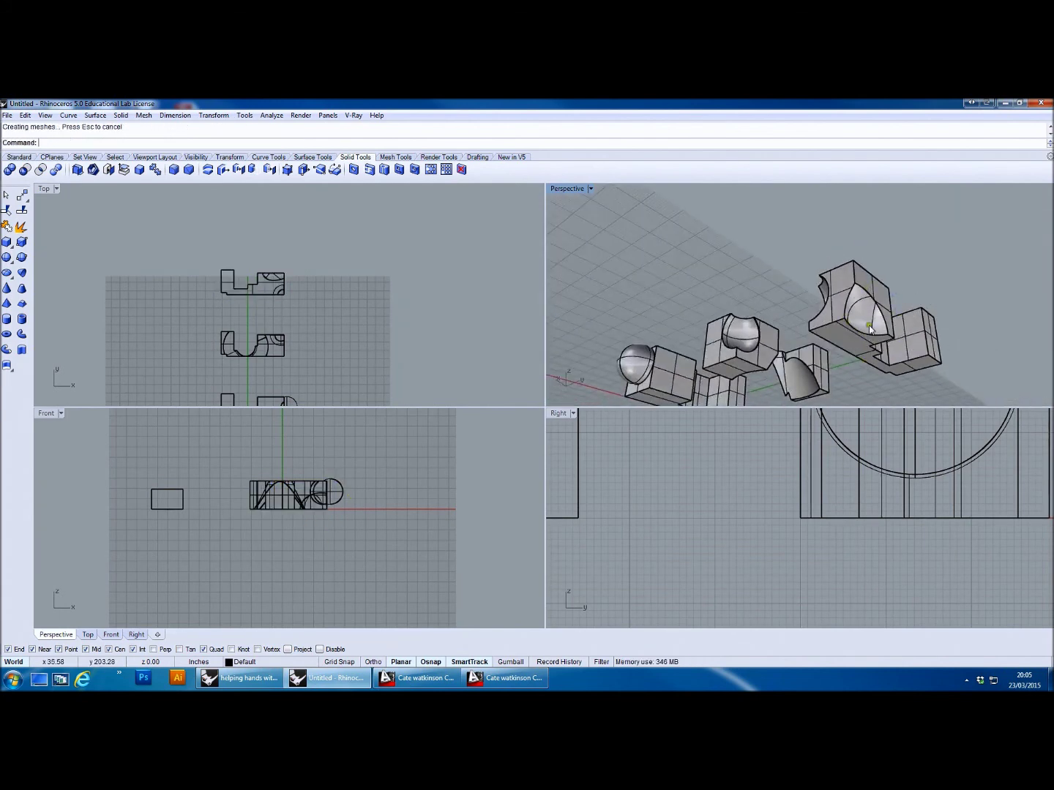
key("ctrl+z")
- Move the paraboloid to the opposite end of the rear stepped solid so its open side overlaps that end
right_click_drag(691, 290, 827, 332)
key("Escape")
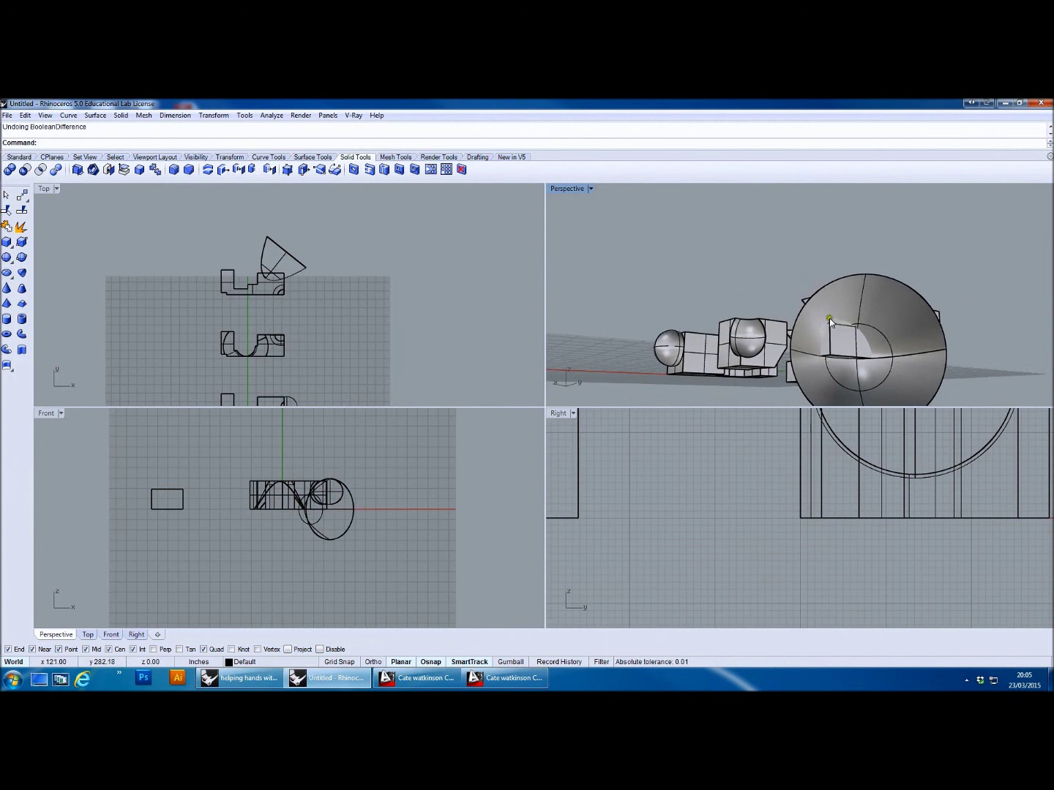
right_click_drag(842, 329, 820, 350)
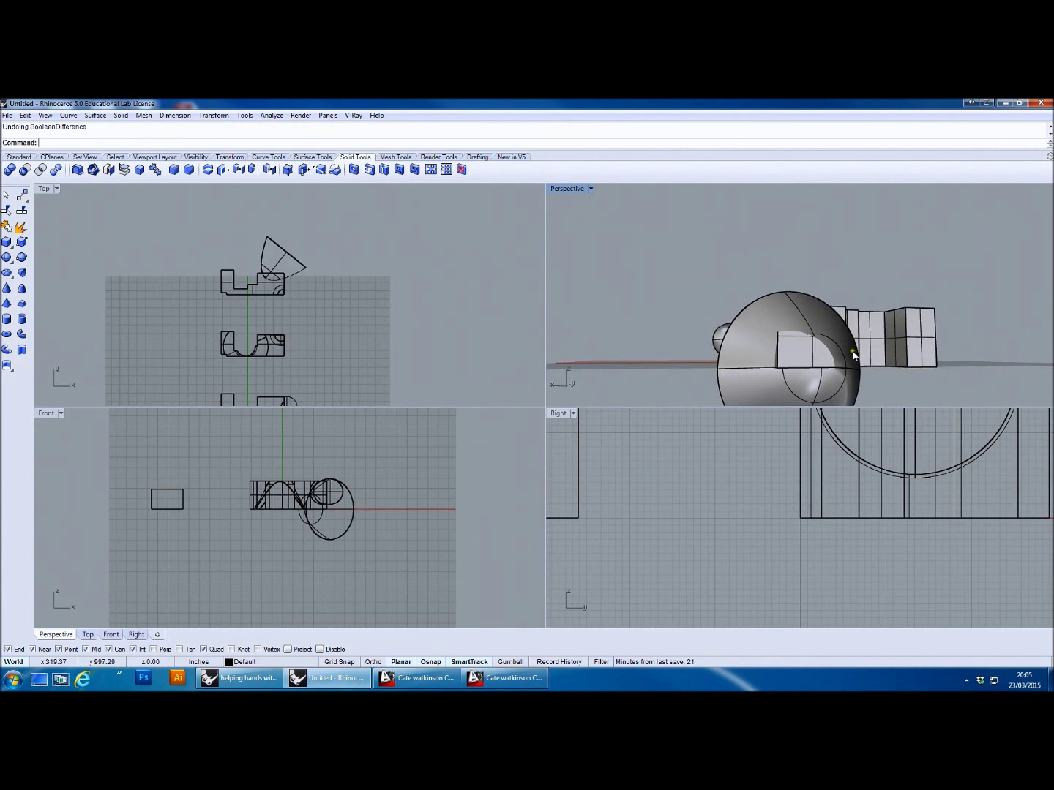
left_click_drag(277, 265, 199, 276)
left_click(925, 254)
right_click_drag(957, 283, 876, 321)
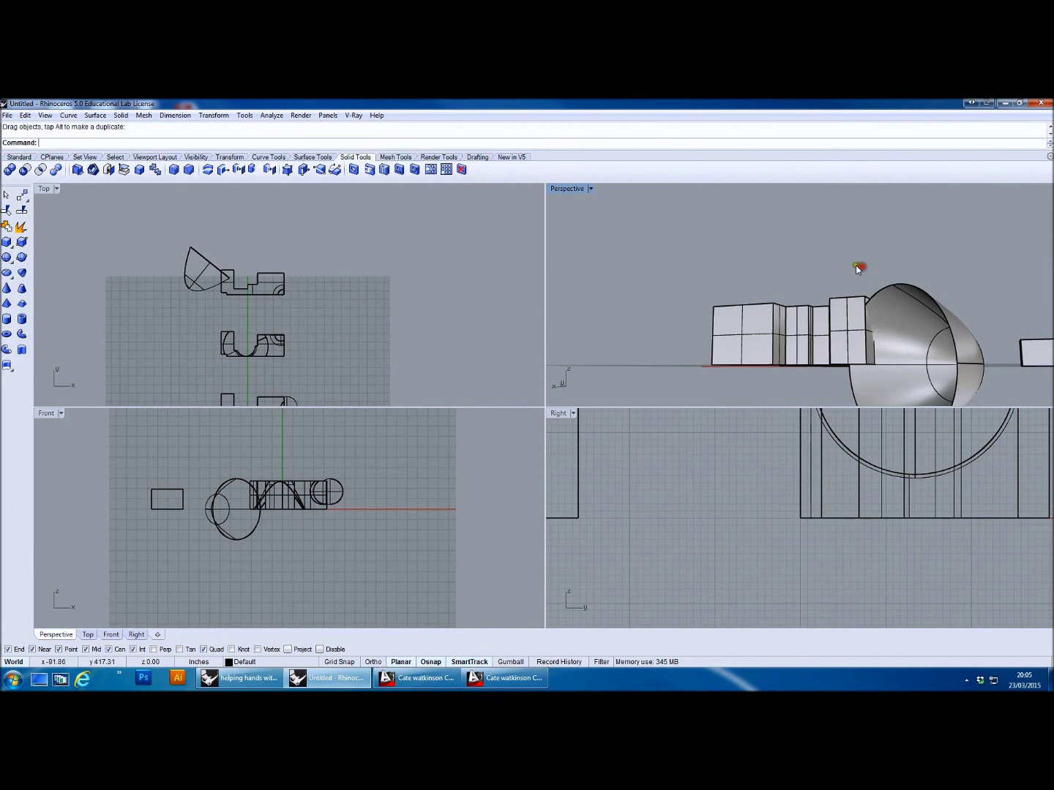
- Try to subtract the paraboloid from the opposite end of the rear stepped solid with Boolean Difference
left_click(25, 168)
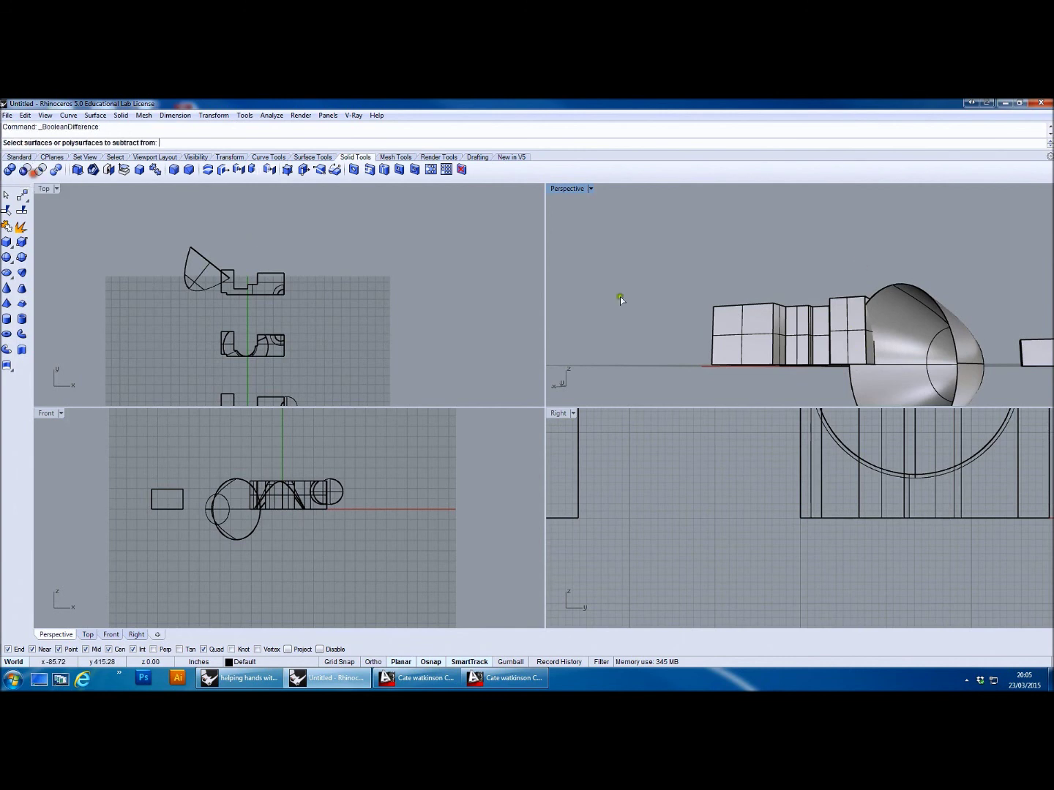
left_click(845, 336)
key("Return")
left_click(894, 279)
key("Return")
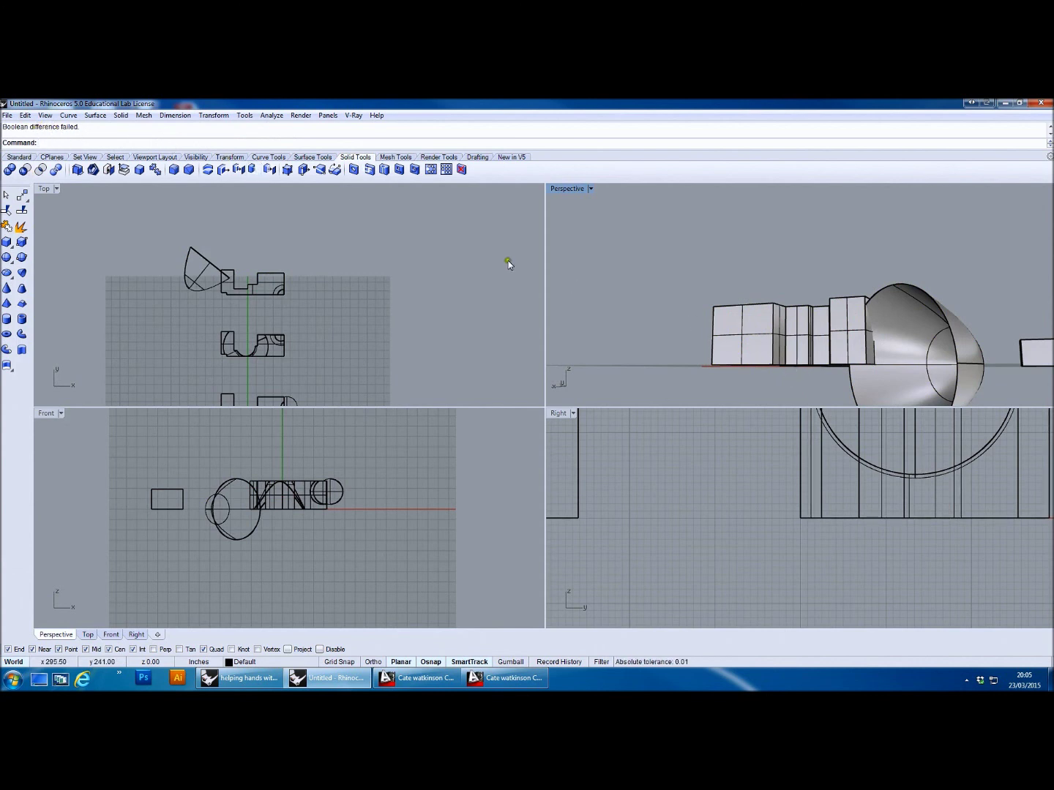
- Inspect how the paraboloid's open edge meets the rear stepped solid, and delete the paraboloid
right_click_drag(887, 338, 810, 359)
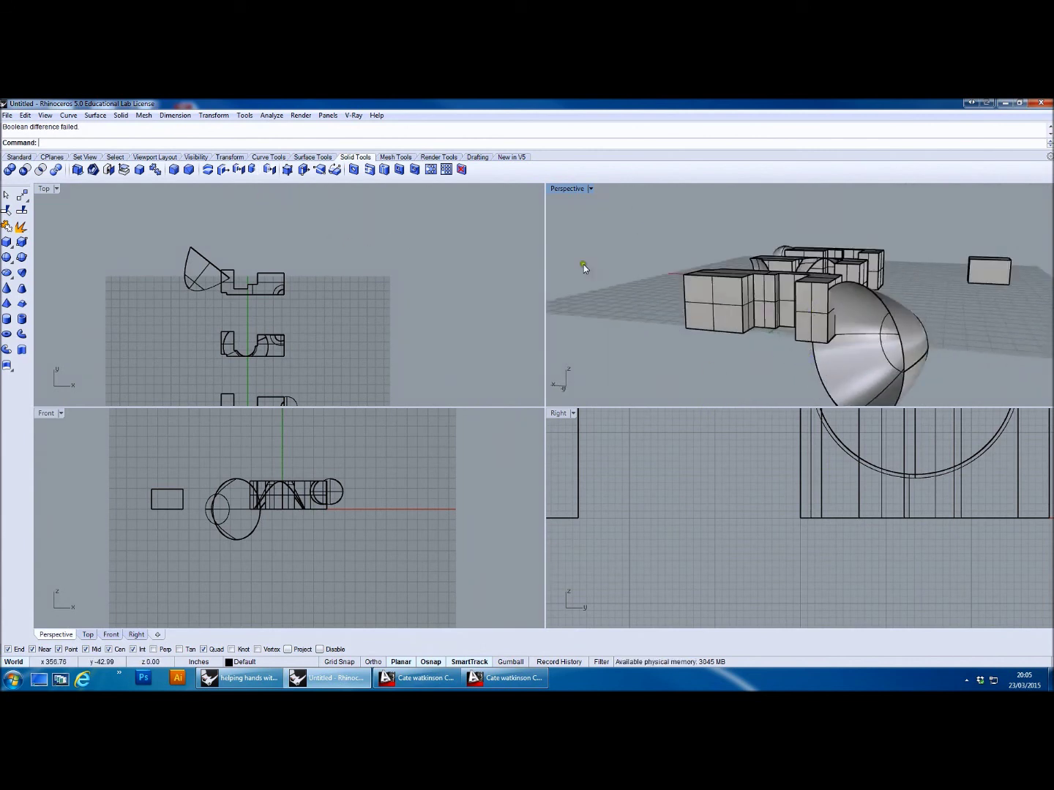
right_click_drag(786, 286, 772, 293)
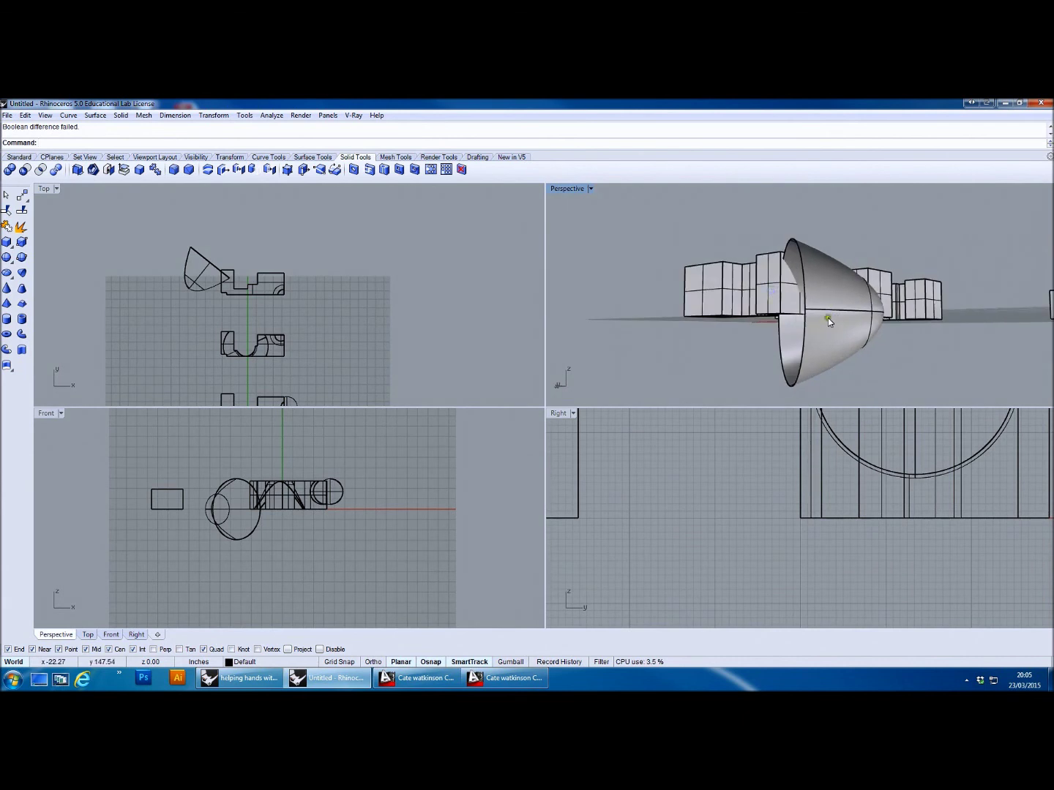
scroll(827, 316, "down", 3)
right_click_drag(827, 316, 754, 376)
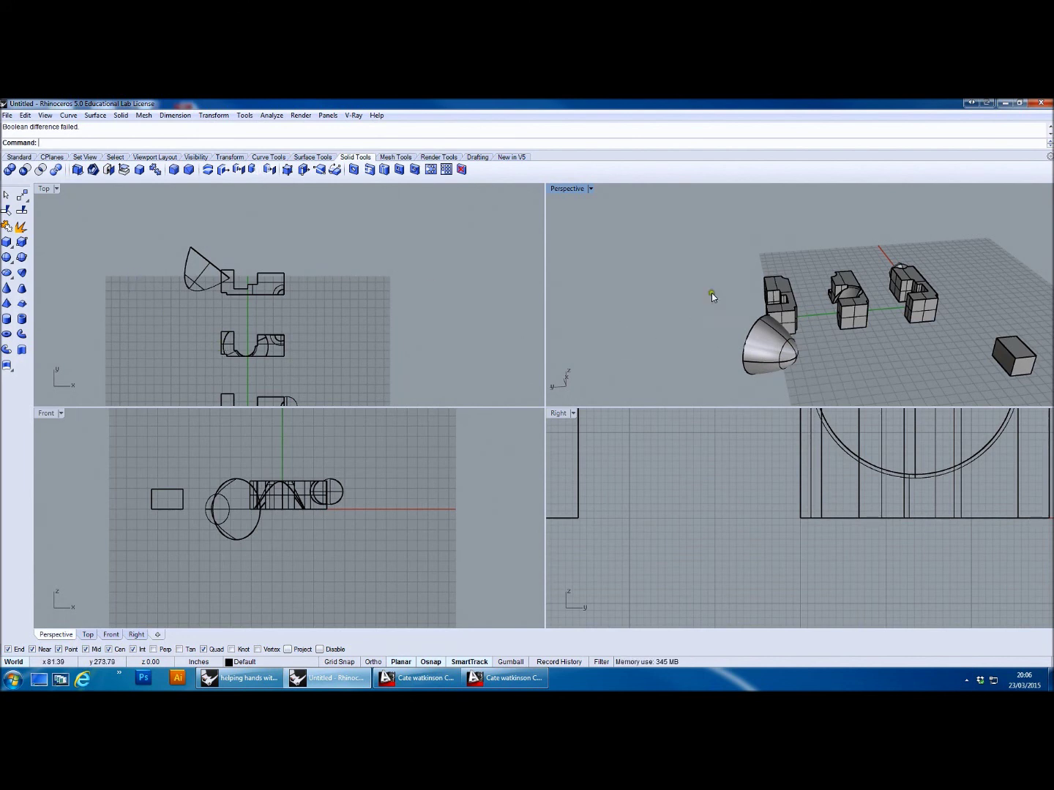
right_click_drag(722, 307, 823, 309)
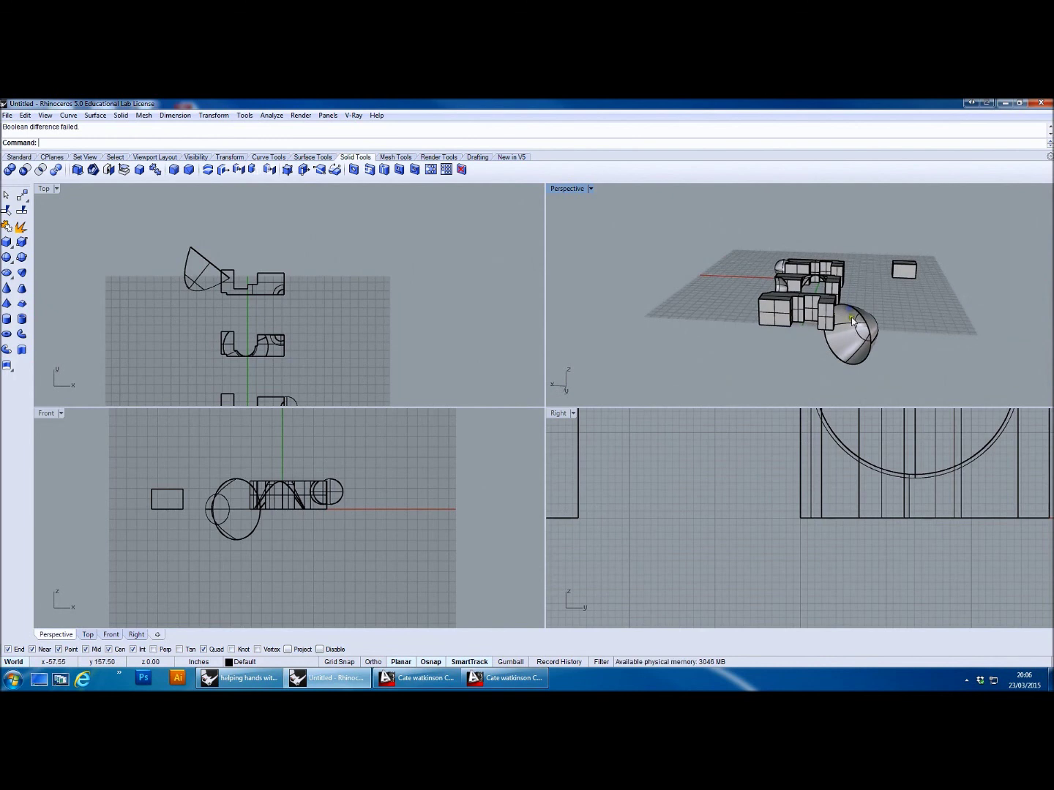
left_click(866, 330)
key("Delete")
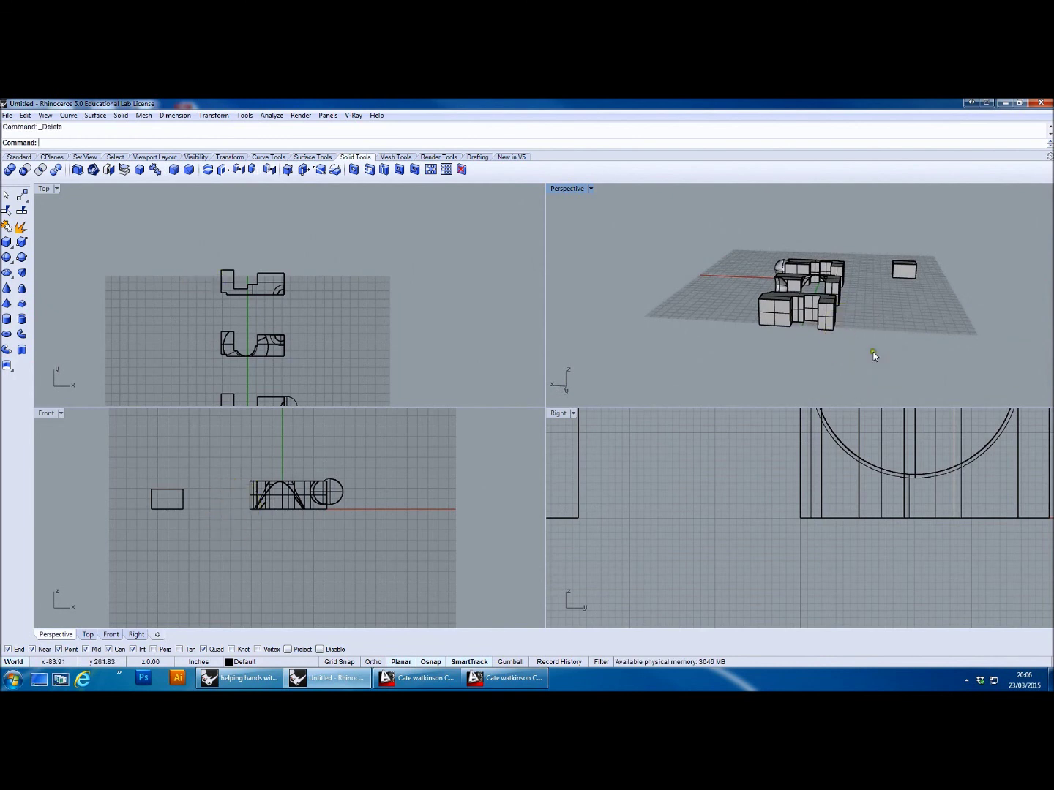
- Delete all three stepped solids and the separate box to clear the scene
right_click_drag(806, 319, 757, 329)
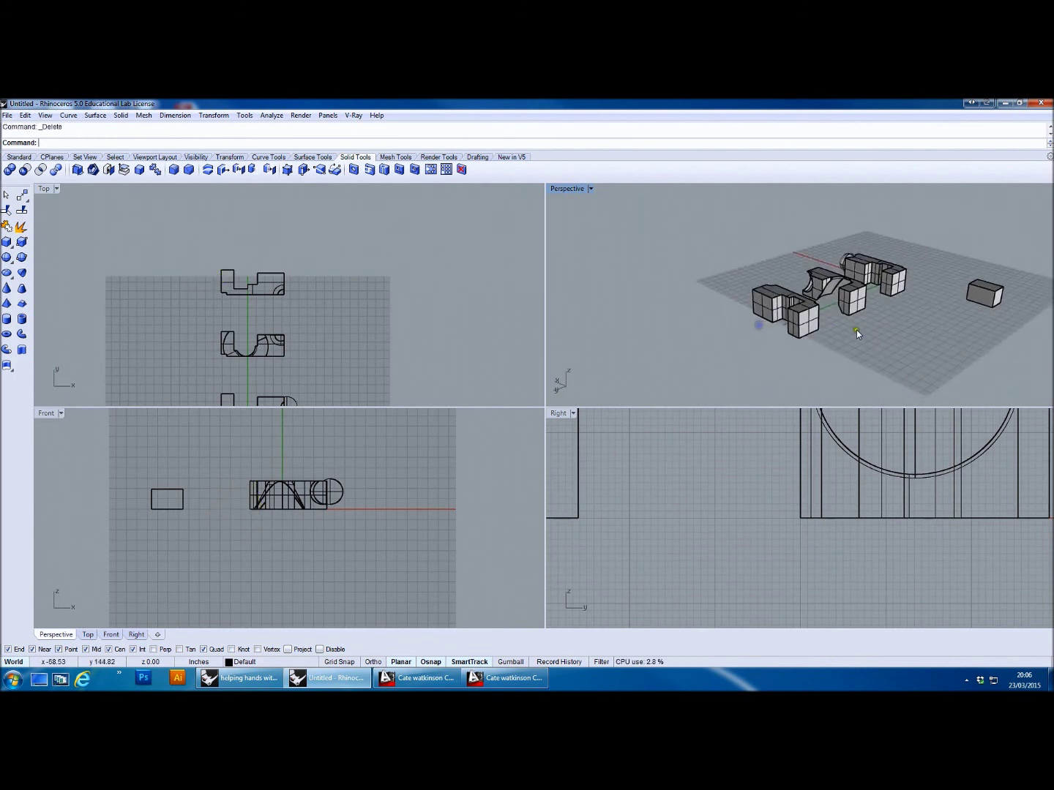
right_click_drag(856, 330, 817, 339)
left_click_drag(659, 215, 991, 379)
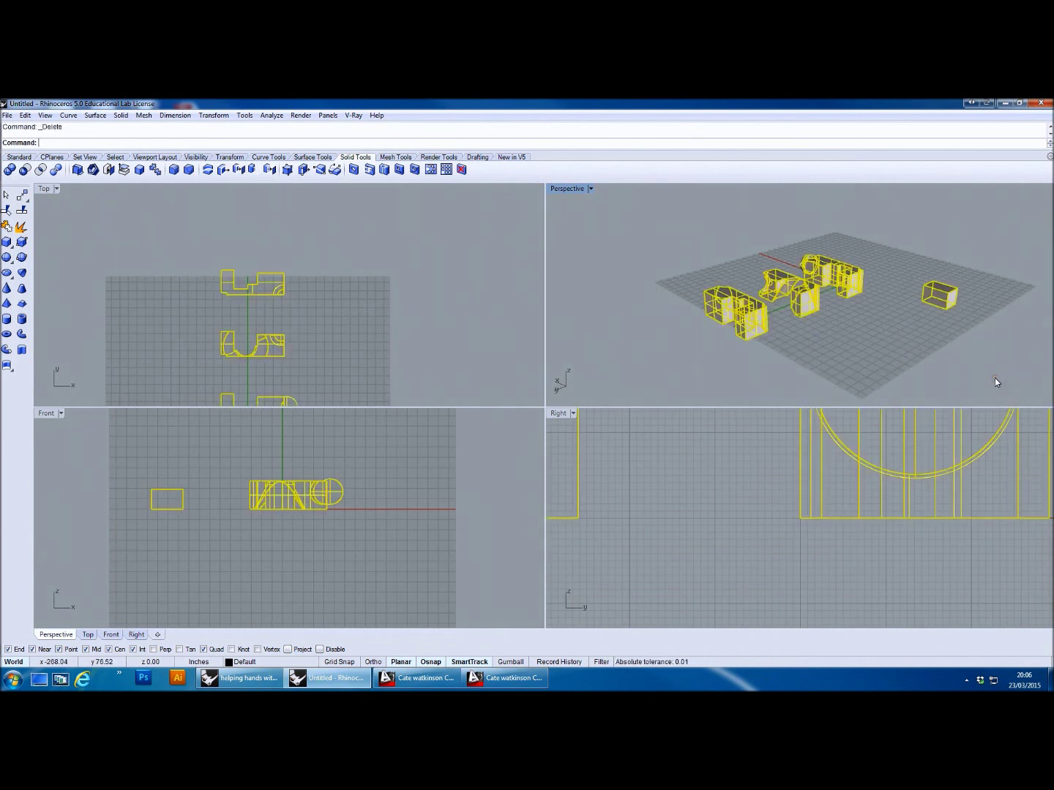
key("Delete")
- Create a sphere from a centre point and radius in the top view, and move it onto the grid
right_click_drag(286, 381, 311, 293)
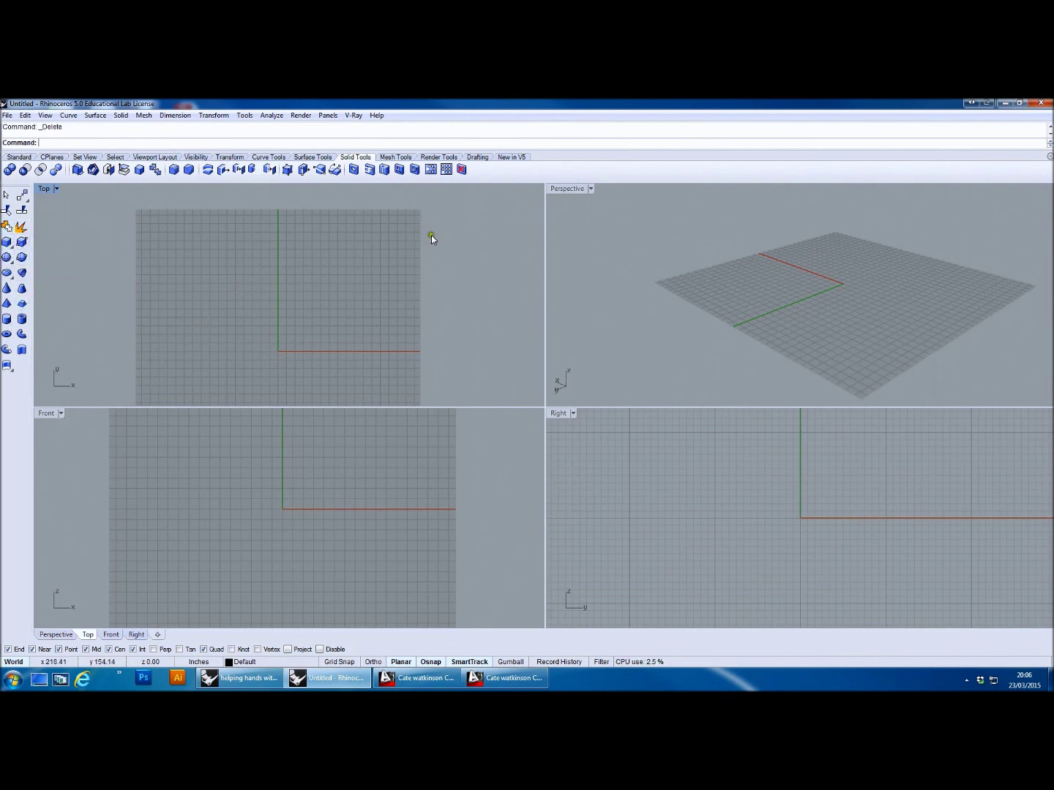
left_click(6, 257)
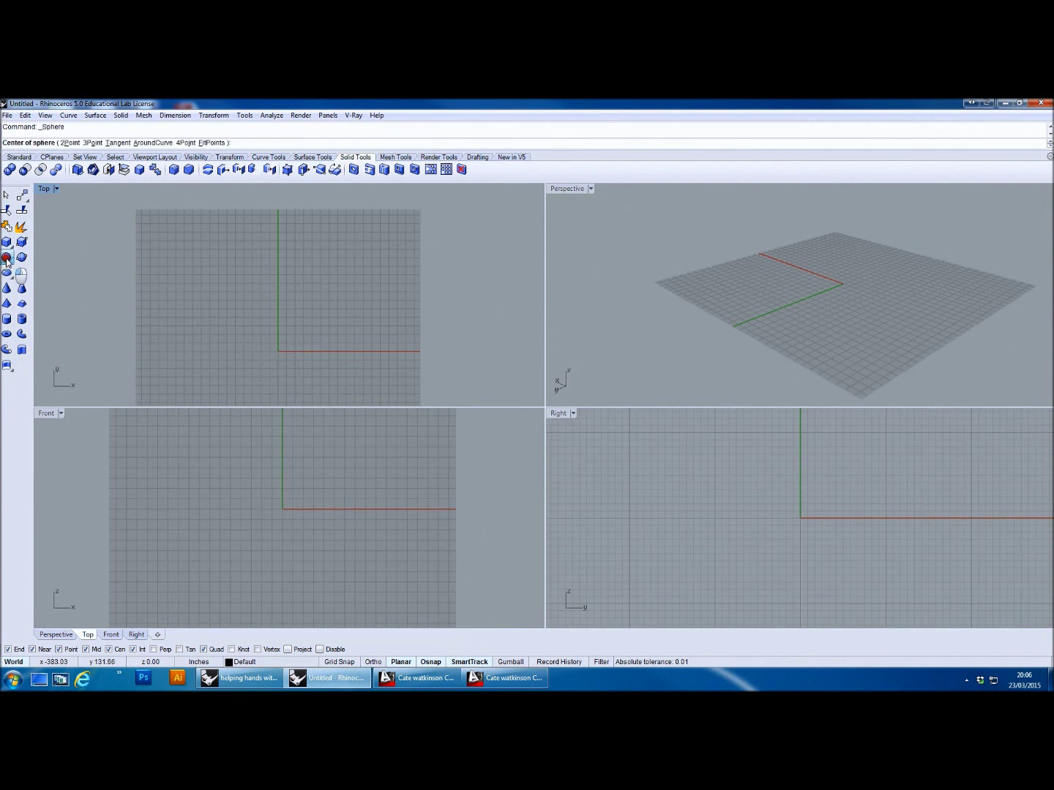
left_click(76, 234)
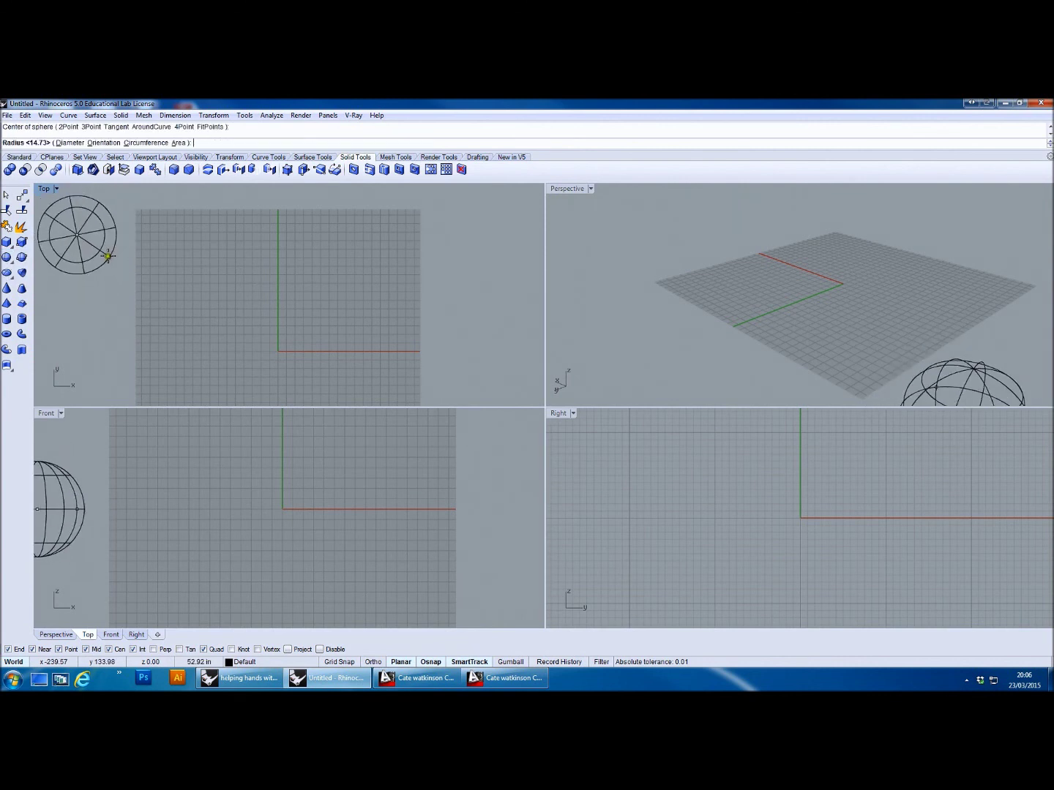
left_click(110, 259)
left_click_drag(108, 257, 201, 296)
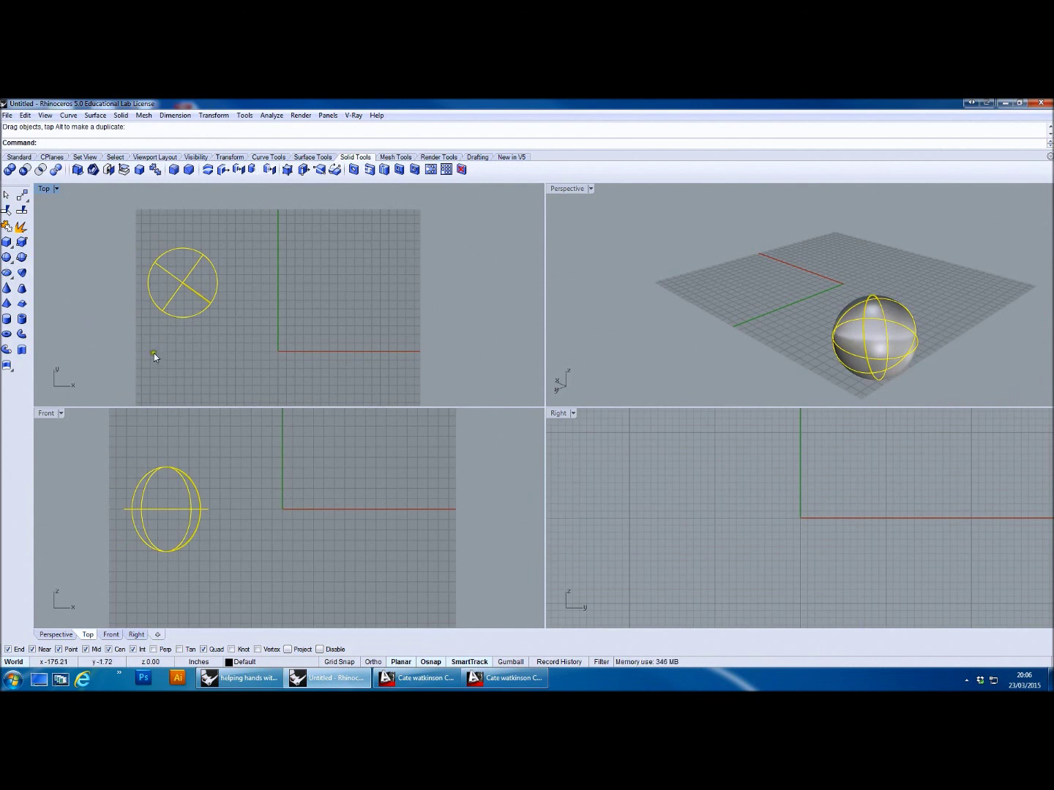
- Duplicate the sphere and place the copy on the other side of the Y axis, apart from the original
left_click_drag(180, 285, 256, 296, "alt")
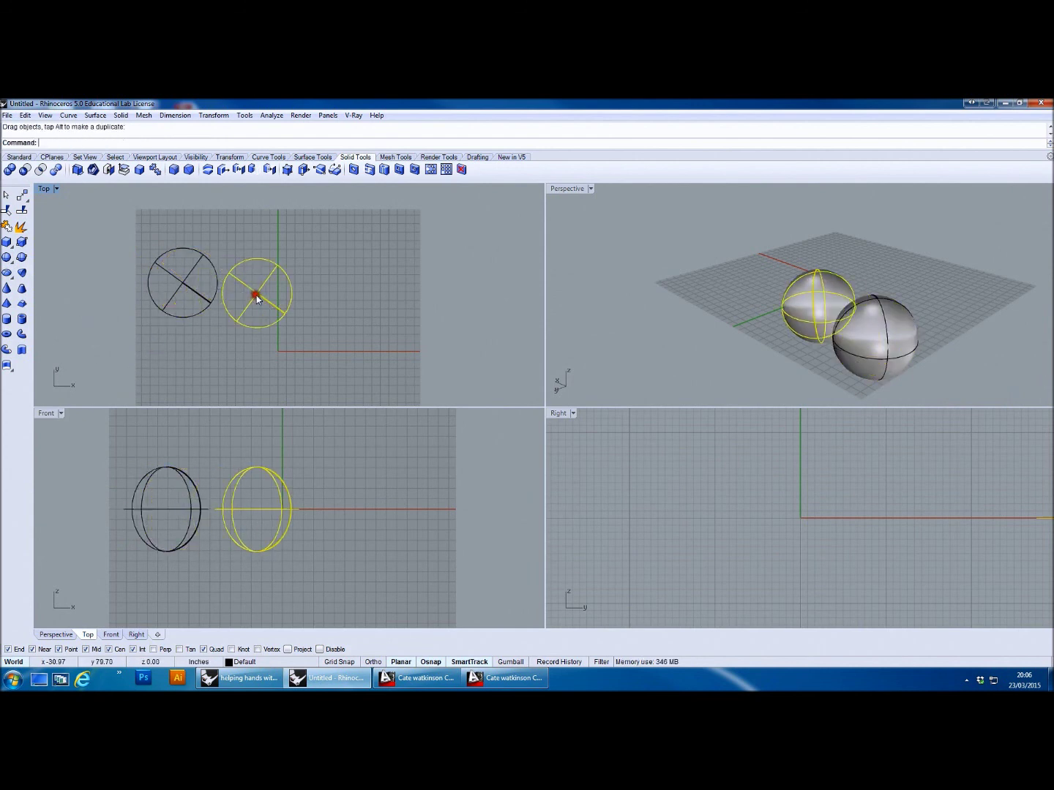
left_click(734, 291)
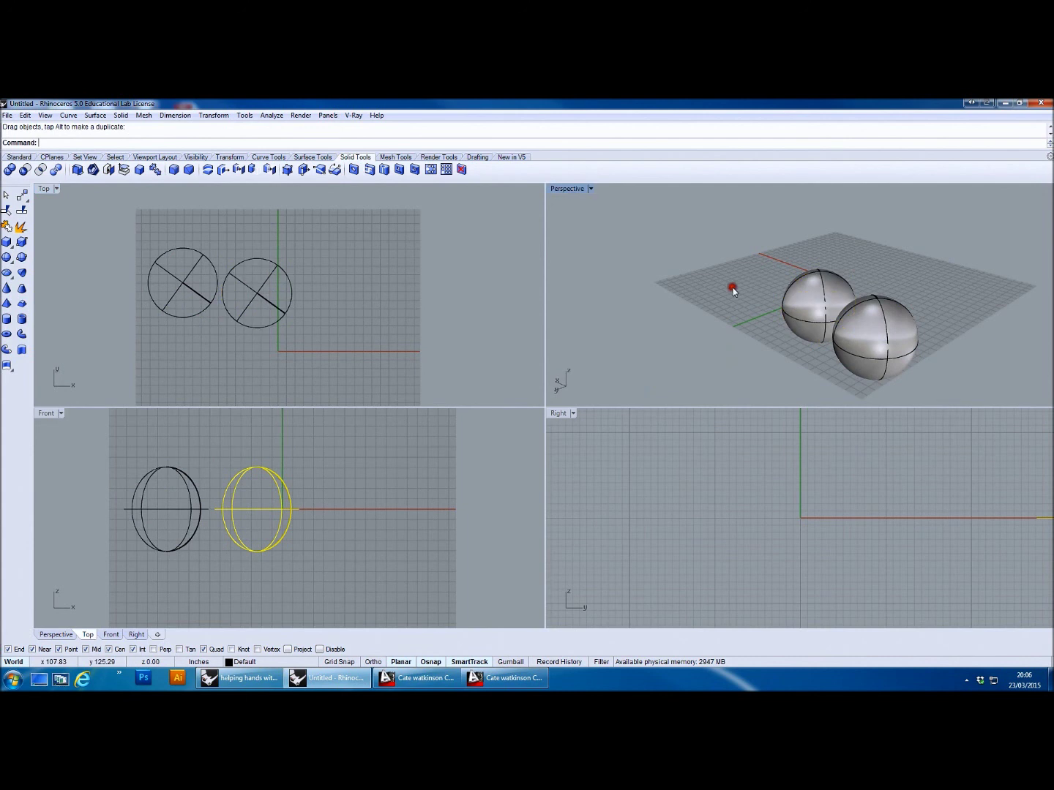
left_click_drag(270, 301, 327, 279)
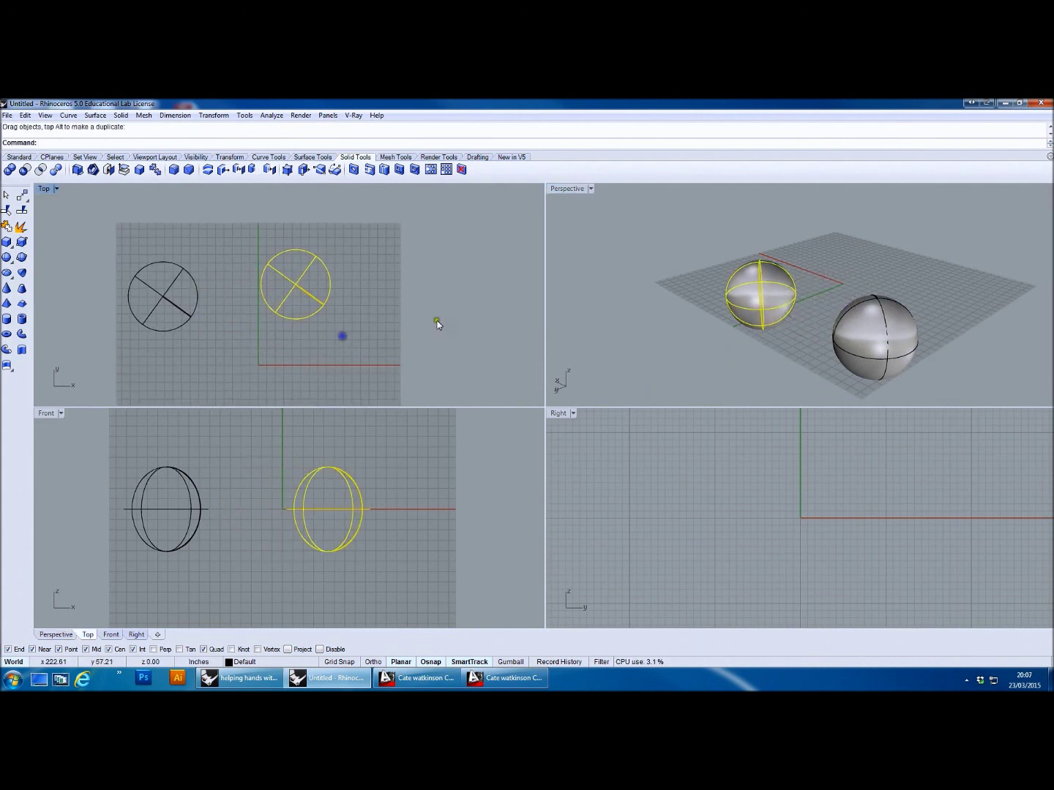
right_click_drag(793, 291, 865, 372)
right_click_drag(800, 369, 815, 327)
left_click(228, 246)
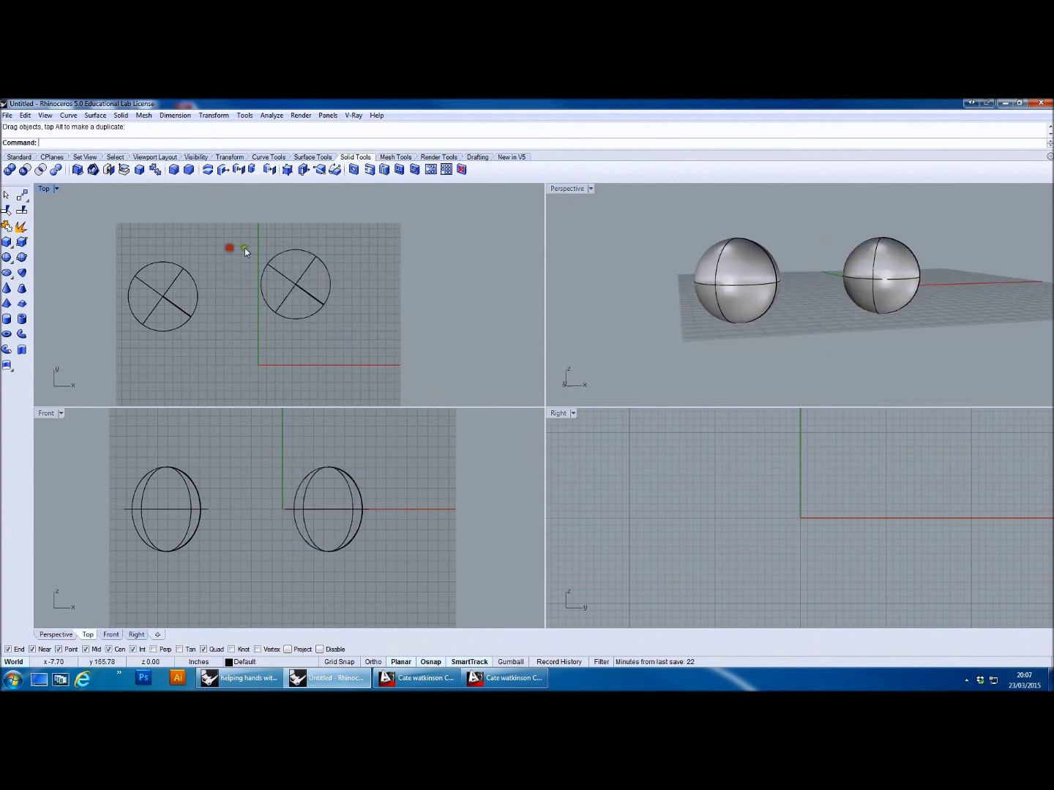
right_click_drag(348, 297, 344, 303)
scroll(811, 317, "down", 5)
right_click_drag(816, 315, 790, 368)
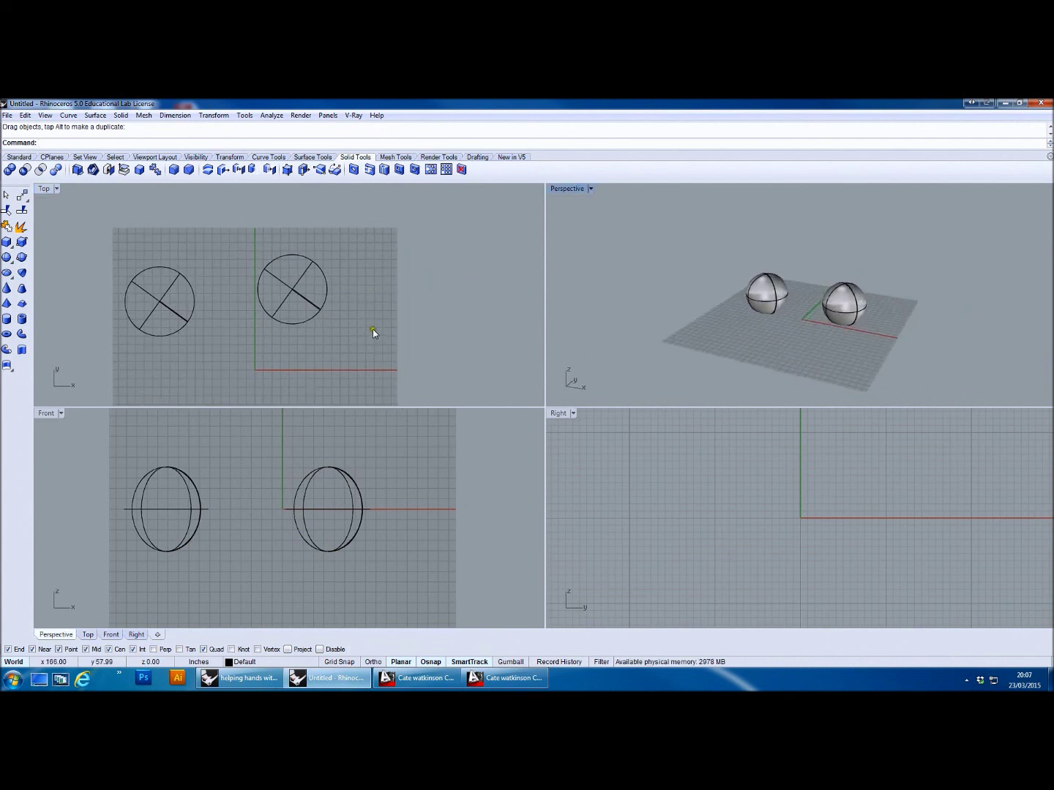